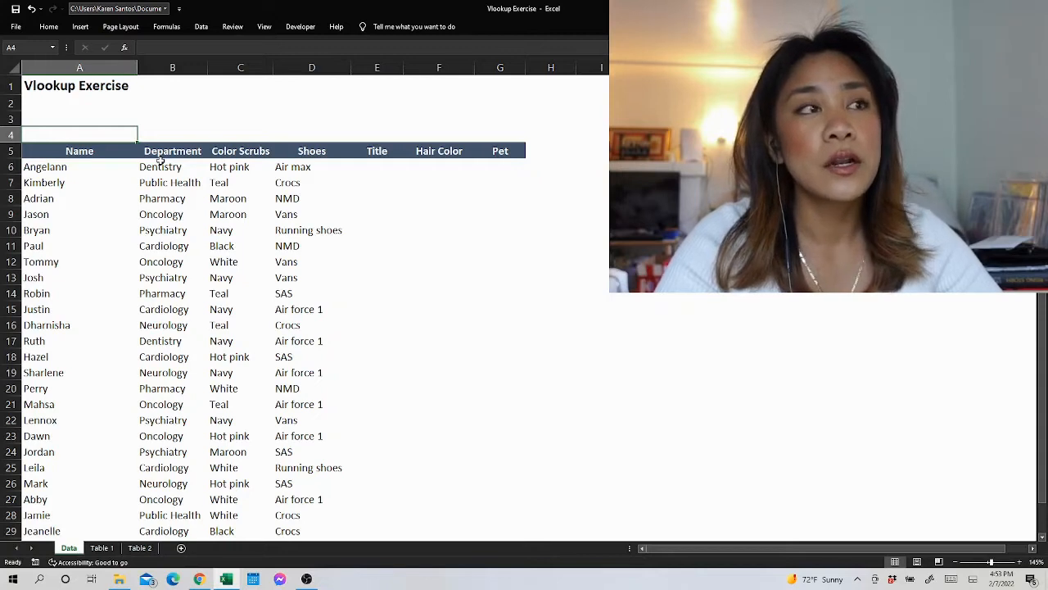
- Examine the empty Title, Hair Color and Pet columns on the Data sheet and the source columns in Table 1 and Table 2
{"action": "left_click_drag", "start_coordinate": [369, 163], "coordinate": [530, 513]}
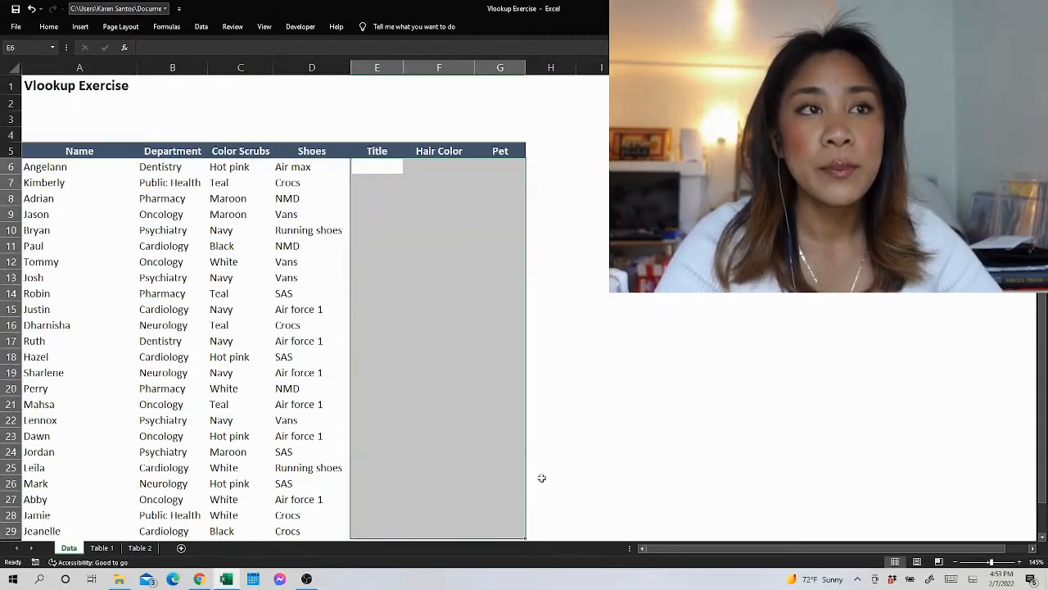
{"action": "left_click", "coordinate": [362, 153]}
{"action": "left_click", "coordinate": [440, 151]}
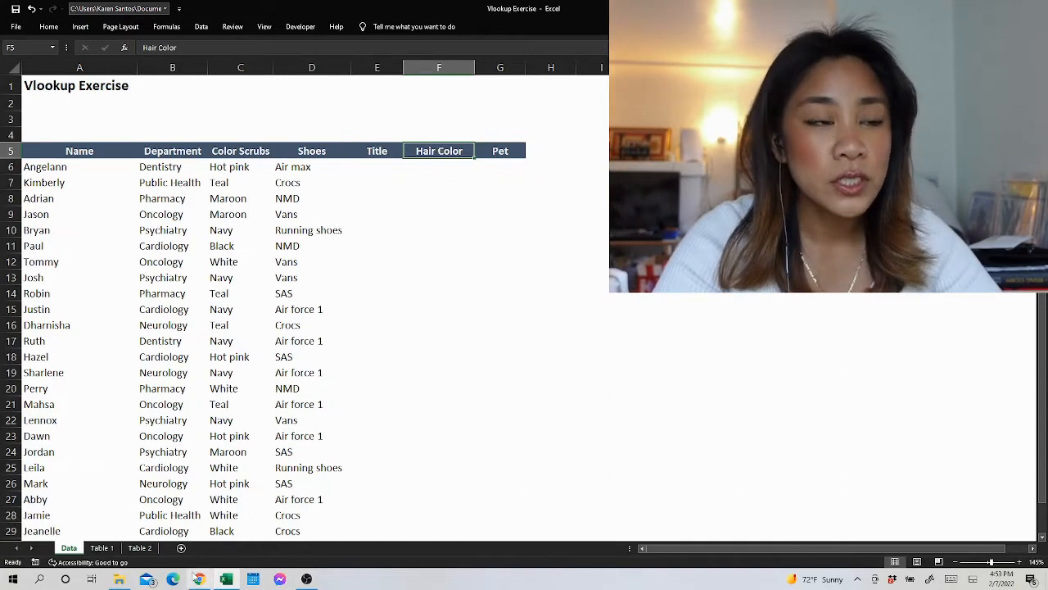
{"action": "left_click", "coordinate": [103, 548]}
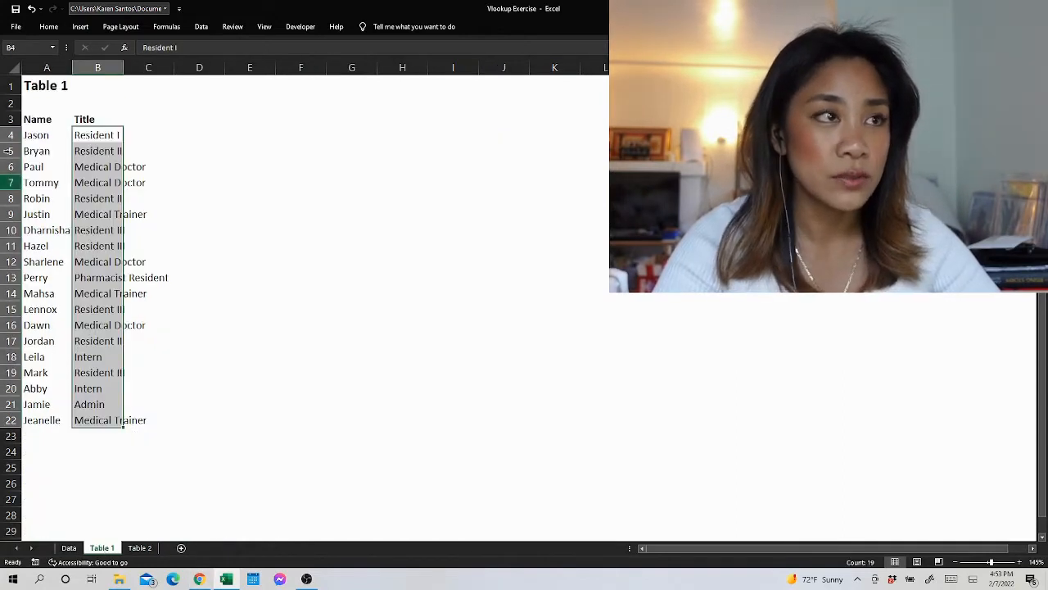
{"action": "left_click", "coordinate": [28, 124]}
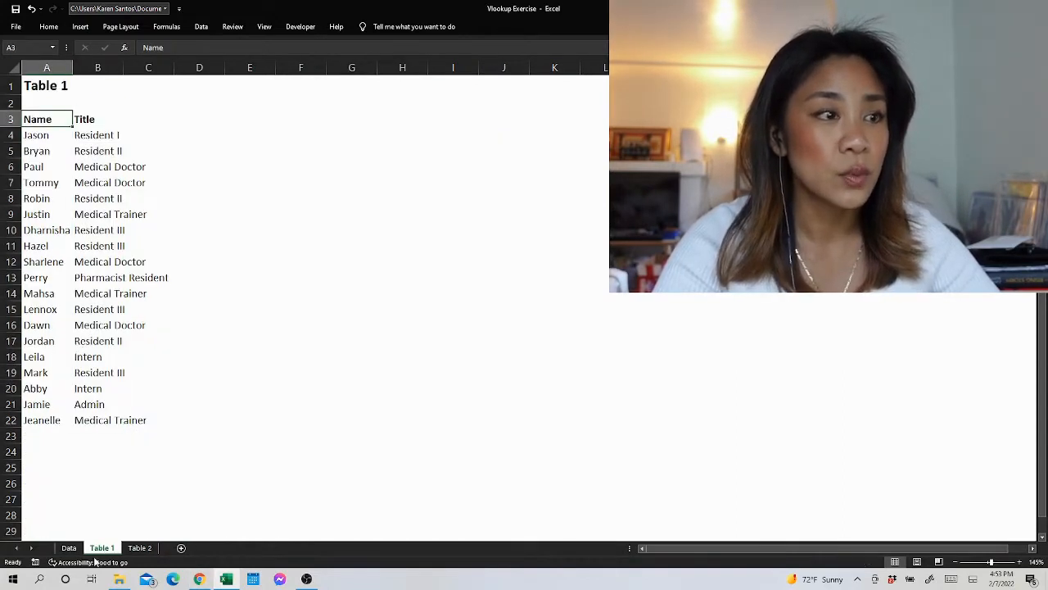
{"action": "left_click", "coordinate": [152, 549]}
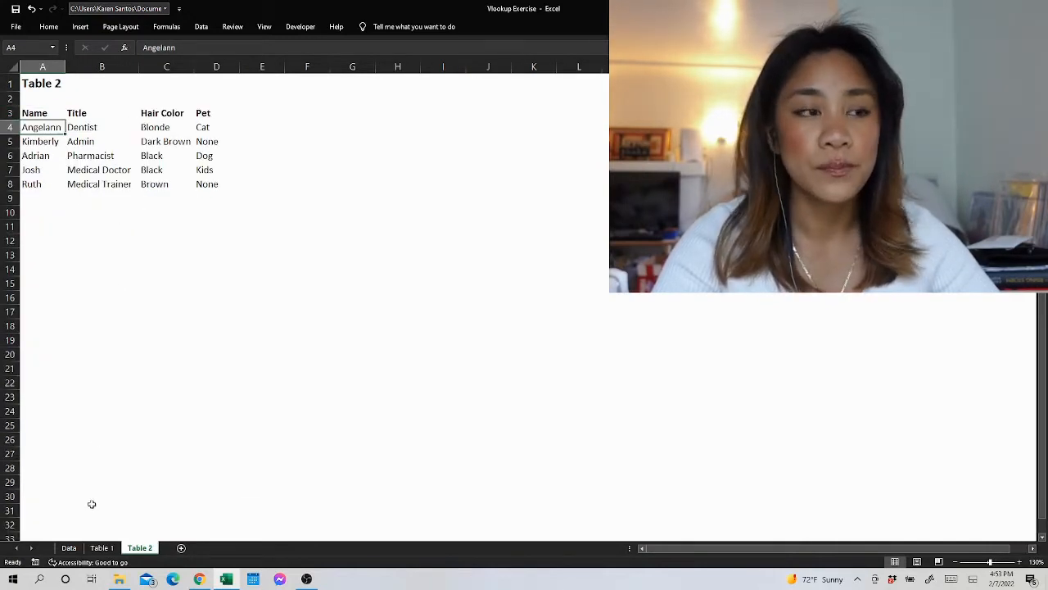
{"action": "left_click", "coordinate": [69, 547]}
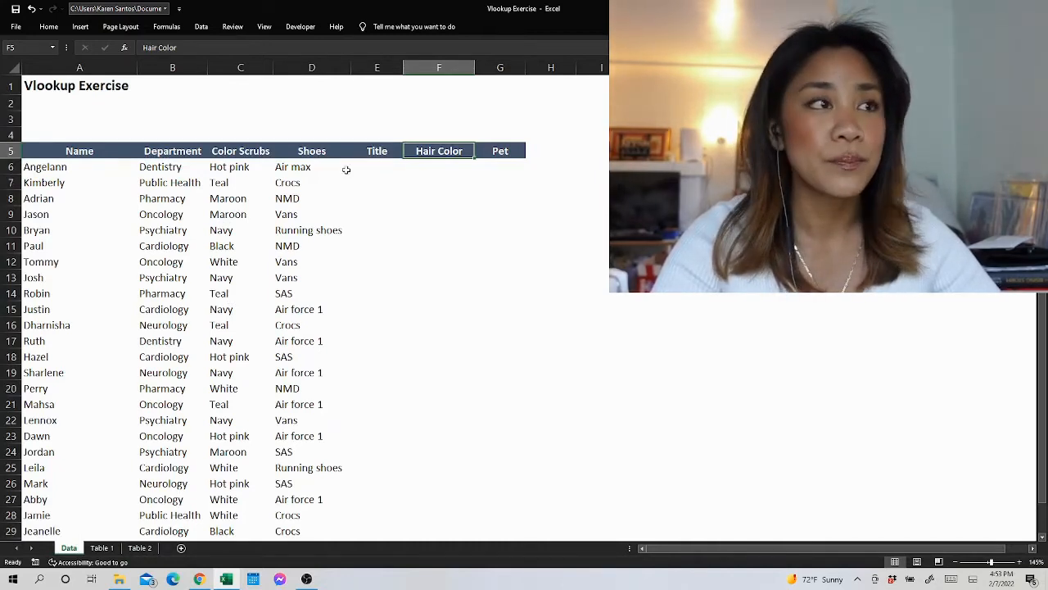
- Enter =VLOOKUP(A6,'Table 1'!$A$3:$B$22,2,FALSE) in cell E6 of the Data sheet
{"action": "left_click", "coordinate": [380, 167]}
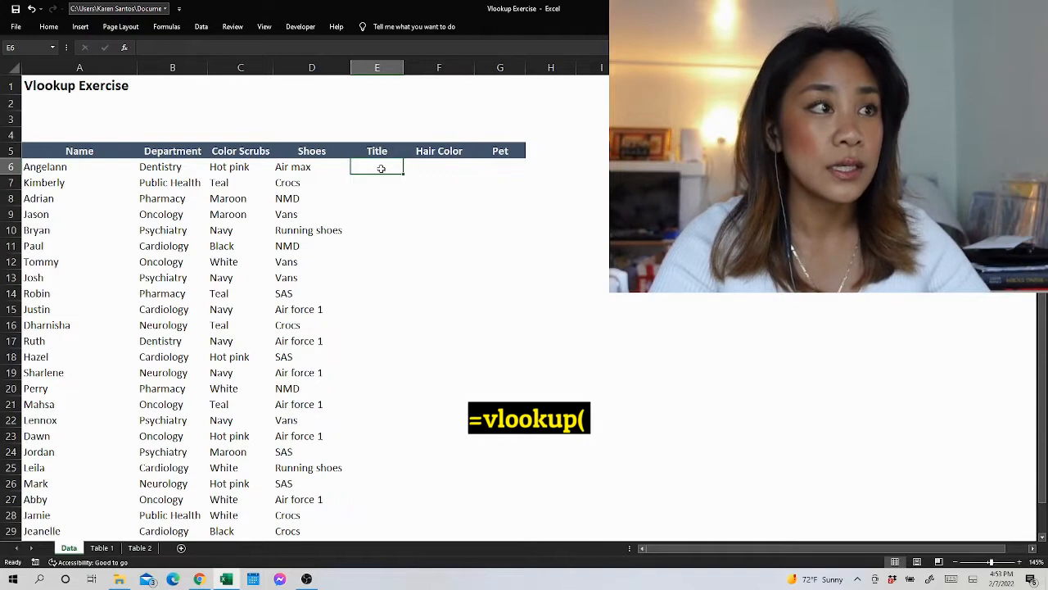
{"action": "type", "text": "="}
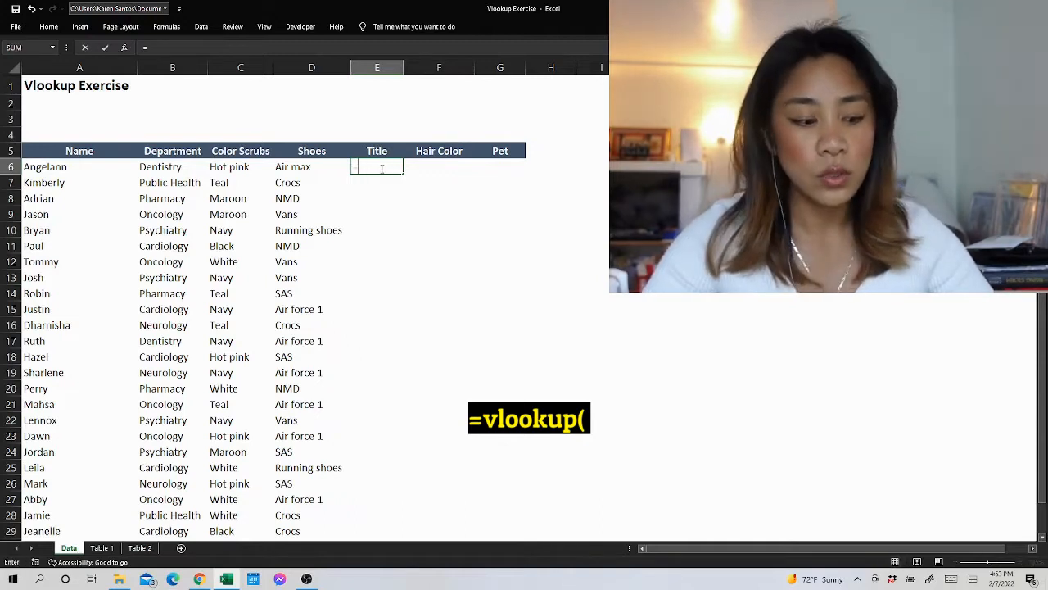
{"action": "type", "text": "vlookup("}
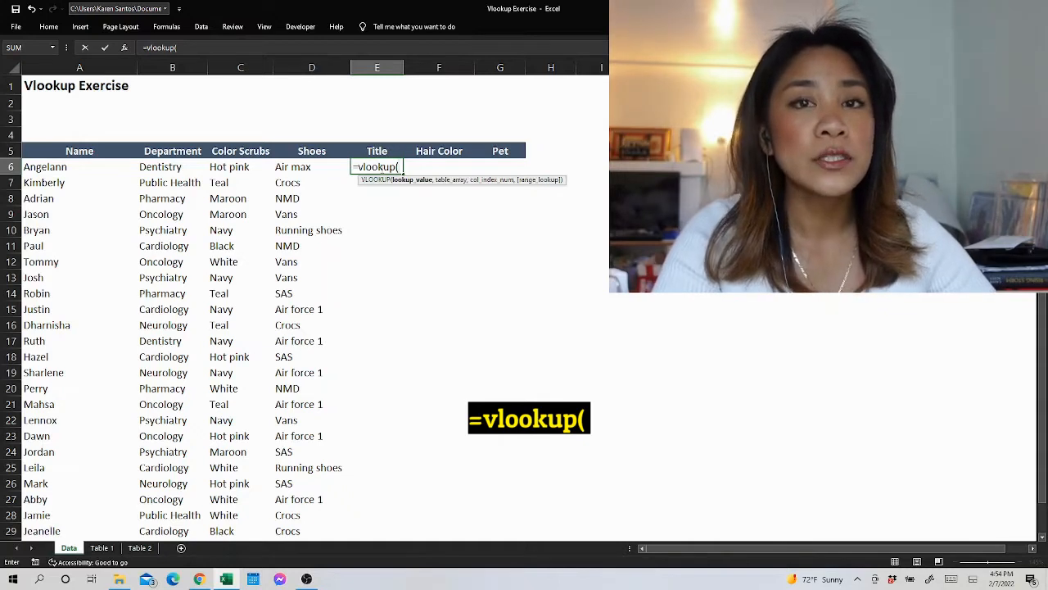
{"action": "left_click", "coordinate": [49, 169]}
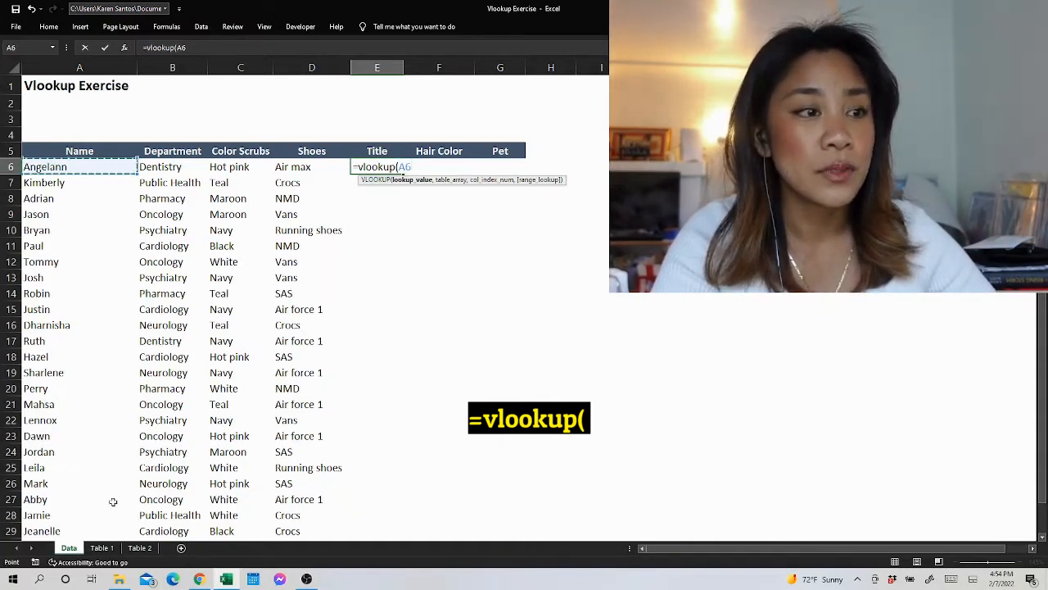
{"action": "type", "text": ","}
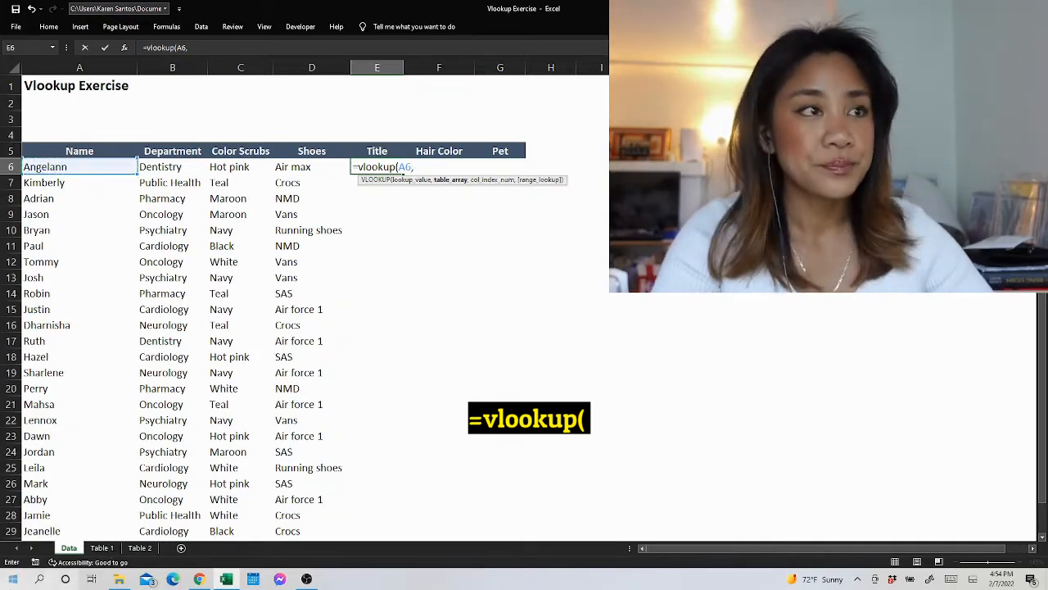
{"action": "left_click", "coordinate": [102, 548]}
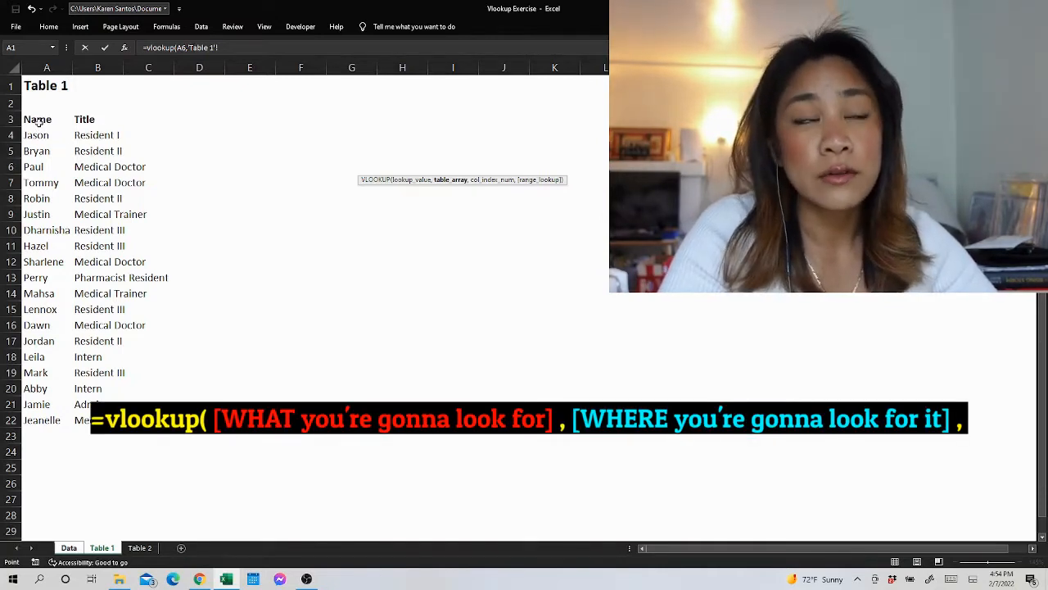
{"action": "left_click_drag", "start_coordinate": [38, 120], "coordinate": [122, 424]}
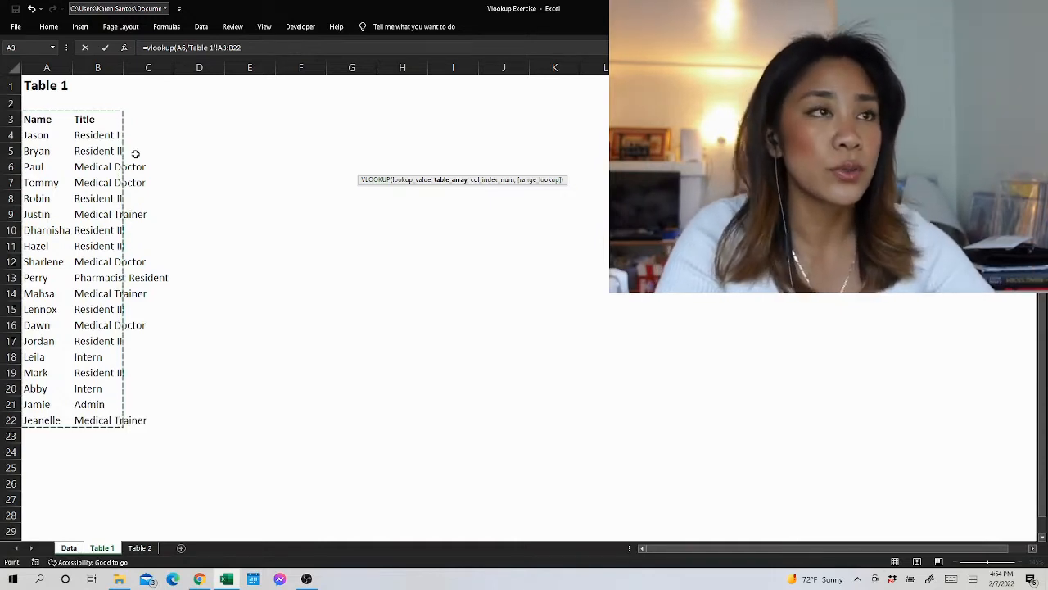
{"action": "key", "text": "F4"}
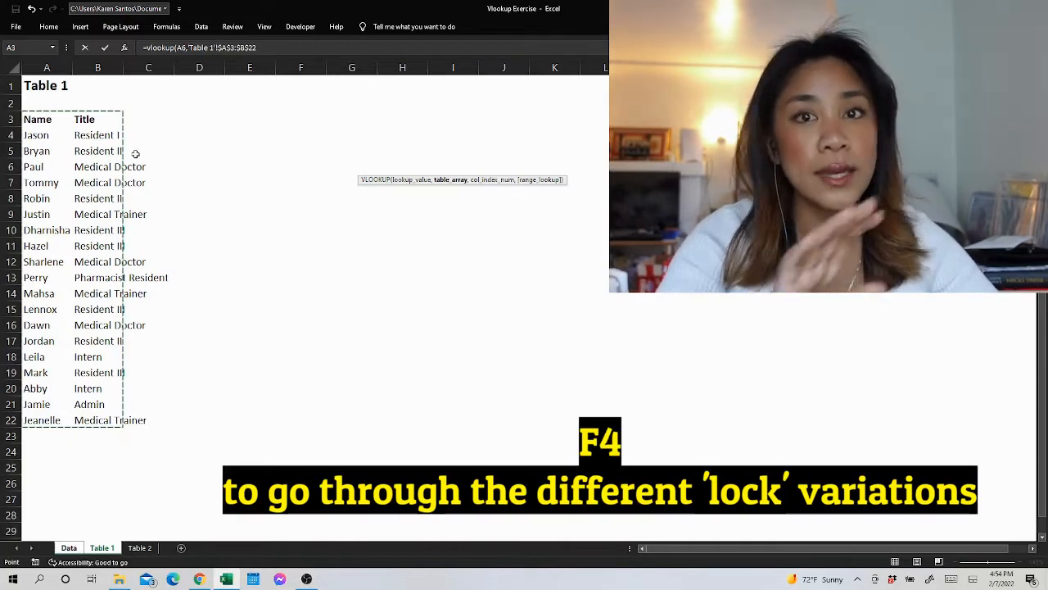
{"action": "type", "text": ","}
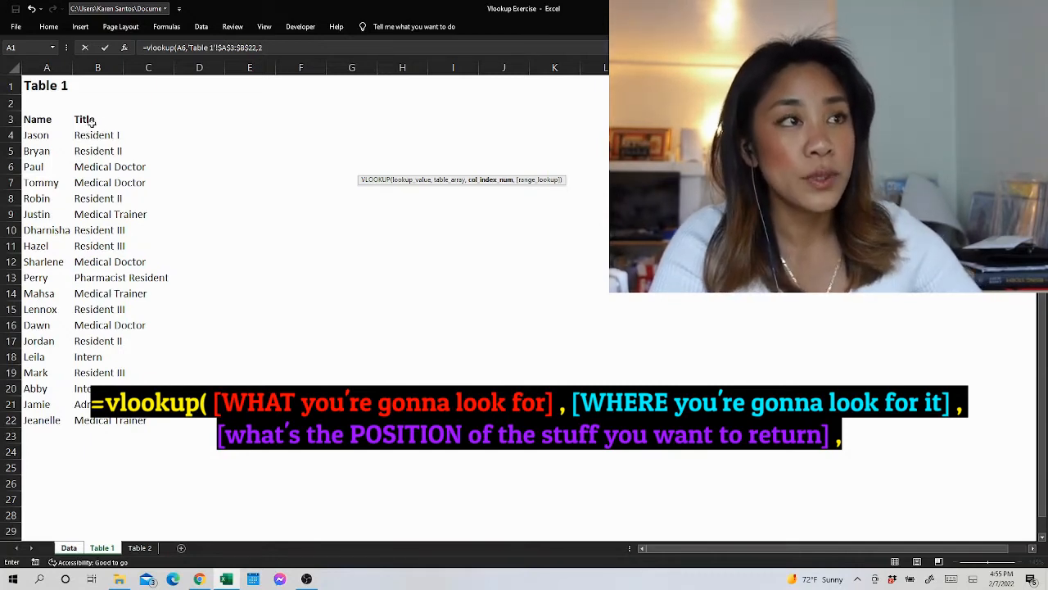
{"action": "type", "text": "2"}
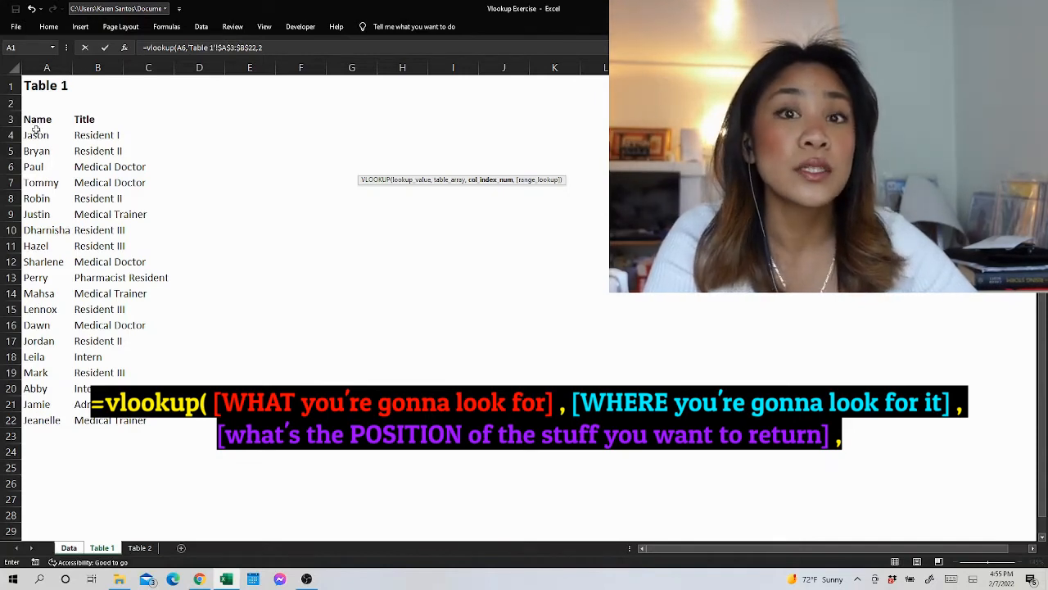
{"action": "left_click", "coordinate": [281, 48]}
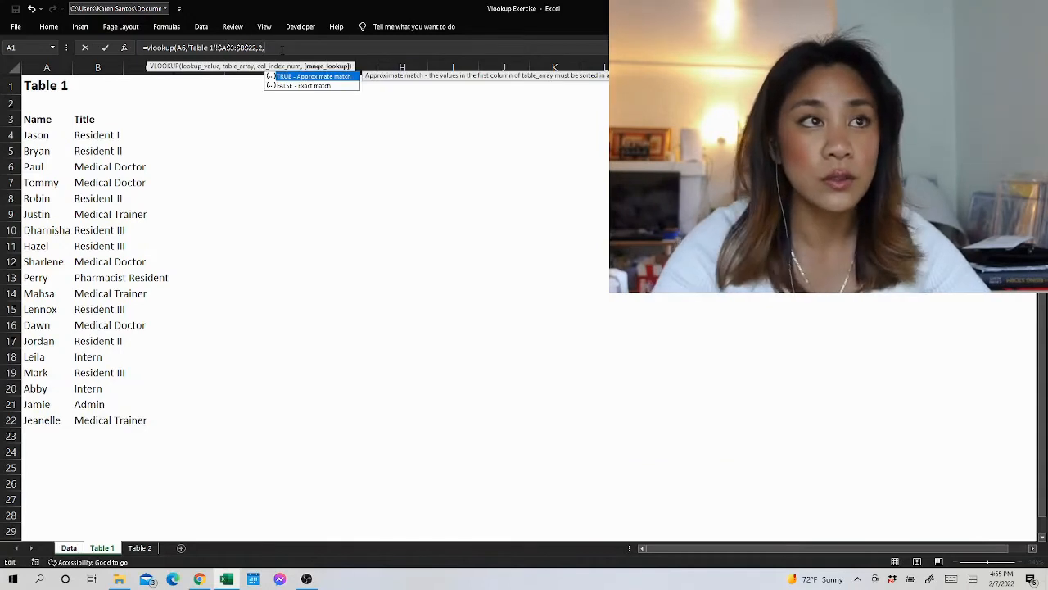
{"action": "type", "text": "false)"}
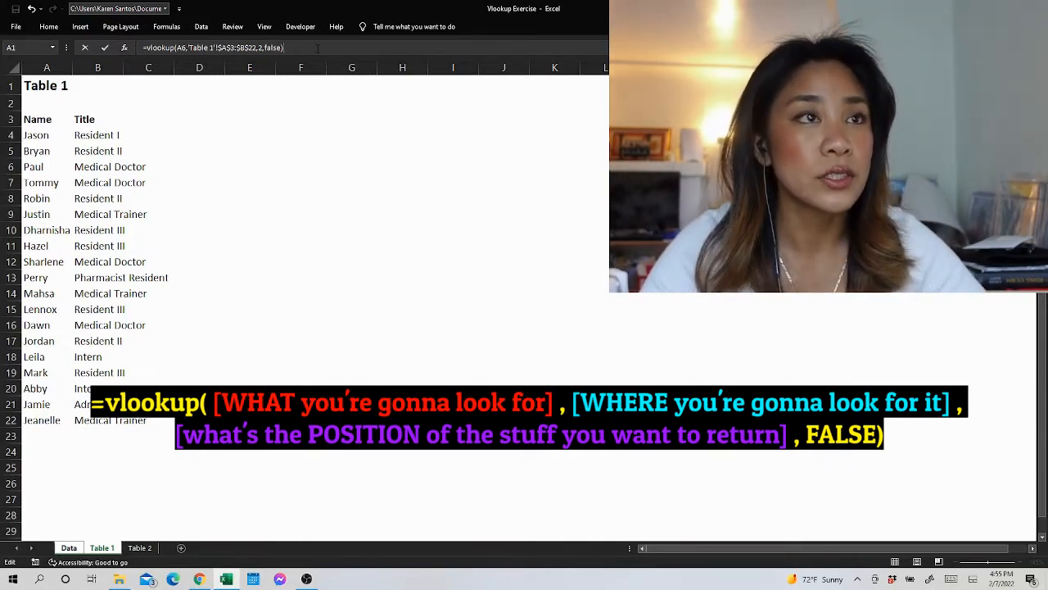
{"action": "key", "text": "Return"}
- Copy the VLOOKUP formula from E6 down through E31 and autofit the width of column E
{"action": "left_click", "coordinate": [375, 166]}
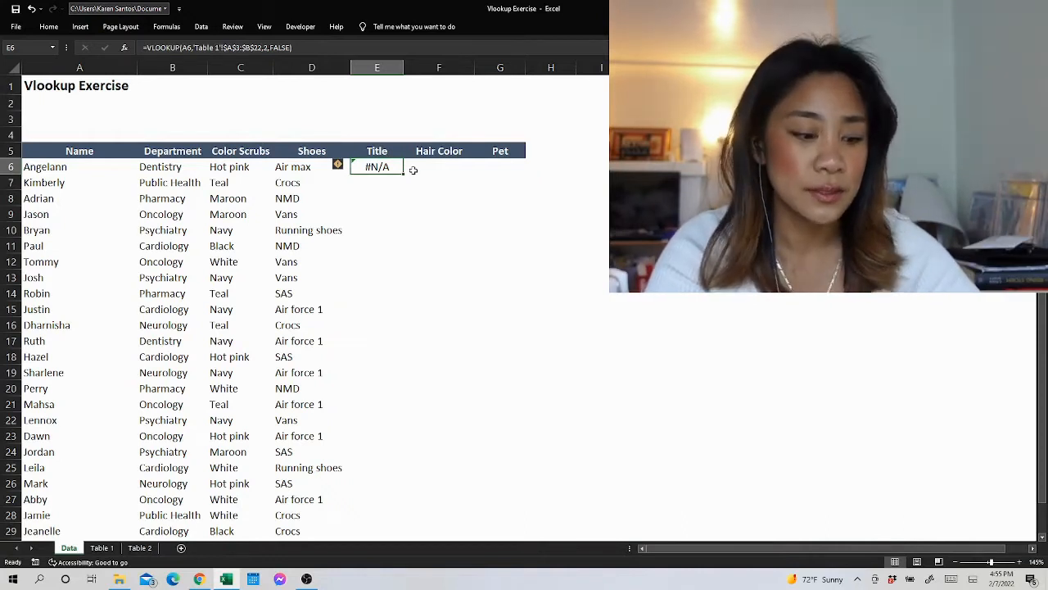
{"action": "key", "text": "ctrl+c"}
{"action": "key", "text": "shift+Down"}
{"action": "key", "text": "shift+Down"}
{"action": "key", "text": "shift+Down"}
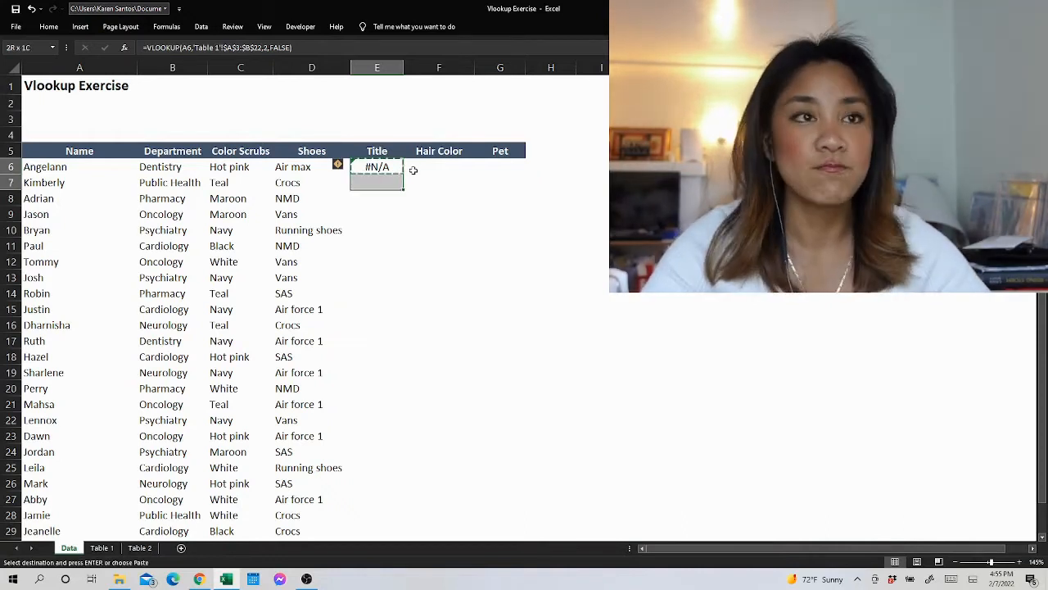
{"action": "key", "text": "shift+Down"}
{"action": "key", "text": "shift+Down"}
{"action": "key", "text": "shift+Down"}
{"action": "key", "text": "shift+Down"}
{"action": "key", "text": "shift+Down"}
{"action": "key", "text": "shift+Down"}
{"action": "key", "text": "shift+Down"}
{"action": "key", "text": "shift+Down"}
{"action": "key", "text": "shift+Down"}
{"action": "key", "text": "shift+Down"}
{"action": "key", "text": "shift+Down"}
{"action": "key", "text": "shift+Down"}
{"action": "key", "text": "shift+Down"}
{"action": "key", "text": "shift+Down"}
{"action": "key", "text": "shift+Down"}
{"action": "key", "text": "shift+Down"}
{"action": "key", "text": "shift+Down"}
{"action": "key", "text": "shift+Down"}
{"action": "key", "text": "shift+Down"}
{"action": "key", "text": "shift+Down"}
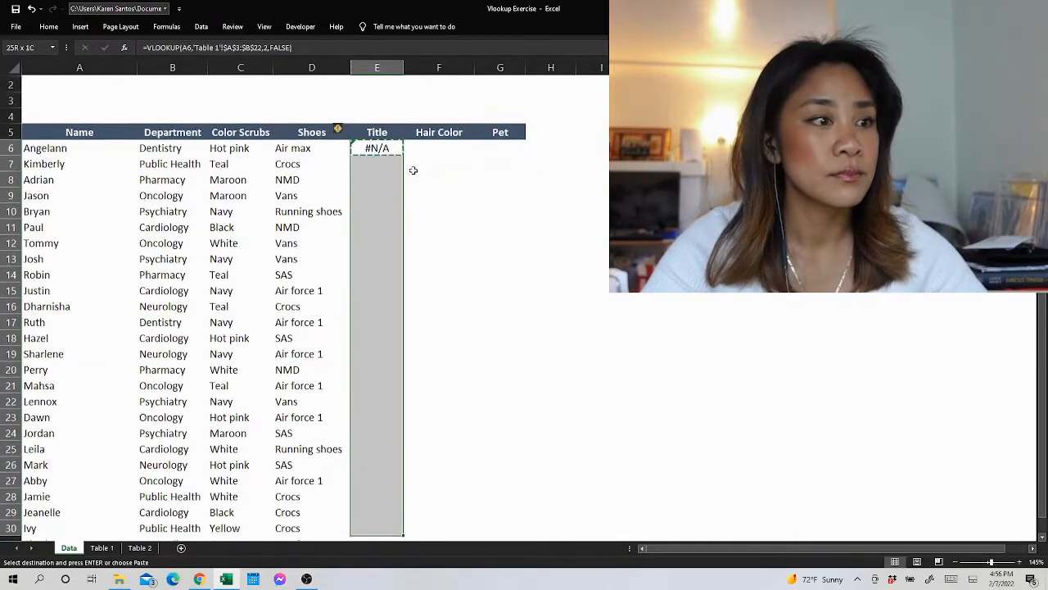
{"action": "key", "text": "shift+Up"}
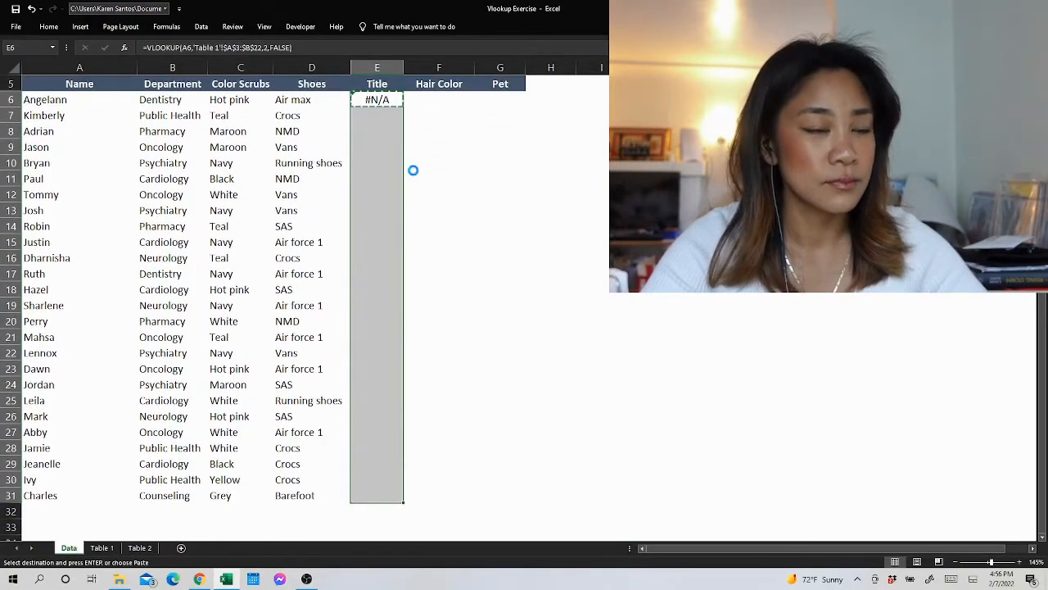
{"action": "key", "text": "ctrl+v"}
{"action": "scroll", "coordinate": [468, 227], "scroll_direction": "up", "scroll_amount": 2}
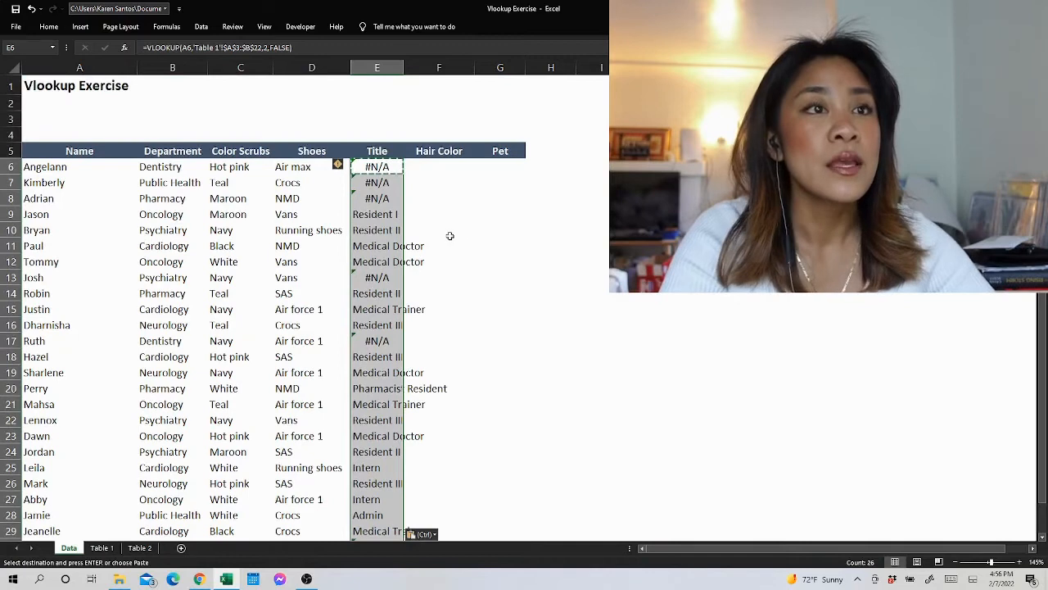
{"action": "double_click", "coordinate": [405, 66]}
- Compare the Title lookup results in rows 6 to 11 with the names in column A
{"action": "left_click_drag", "start_coordinate": [386, 215], "coordinate": [48, 215]}
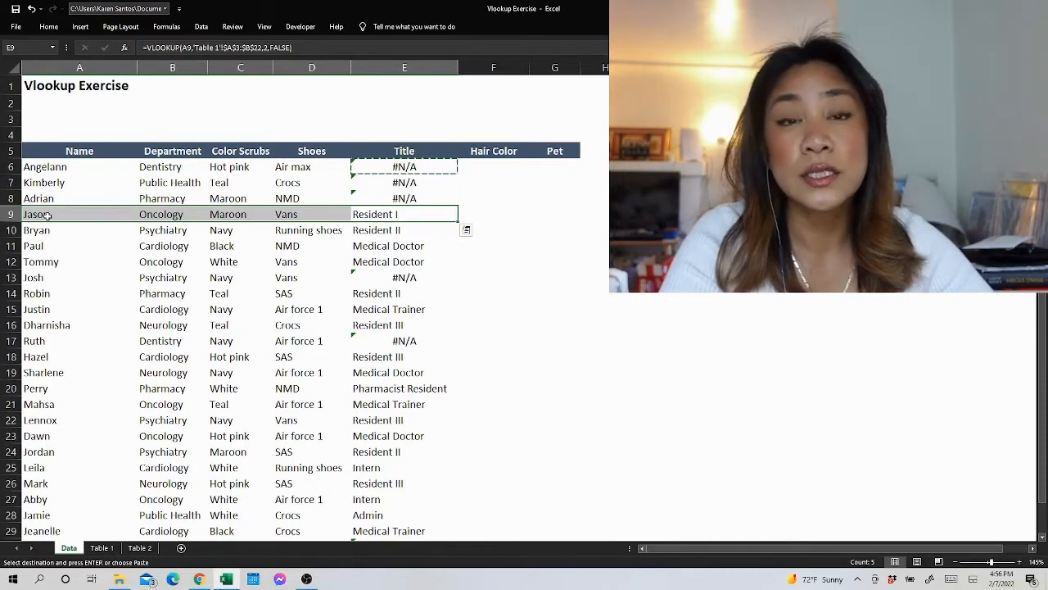
{"action": "left_click", "coordinate": [371, 232]}
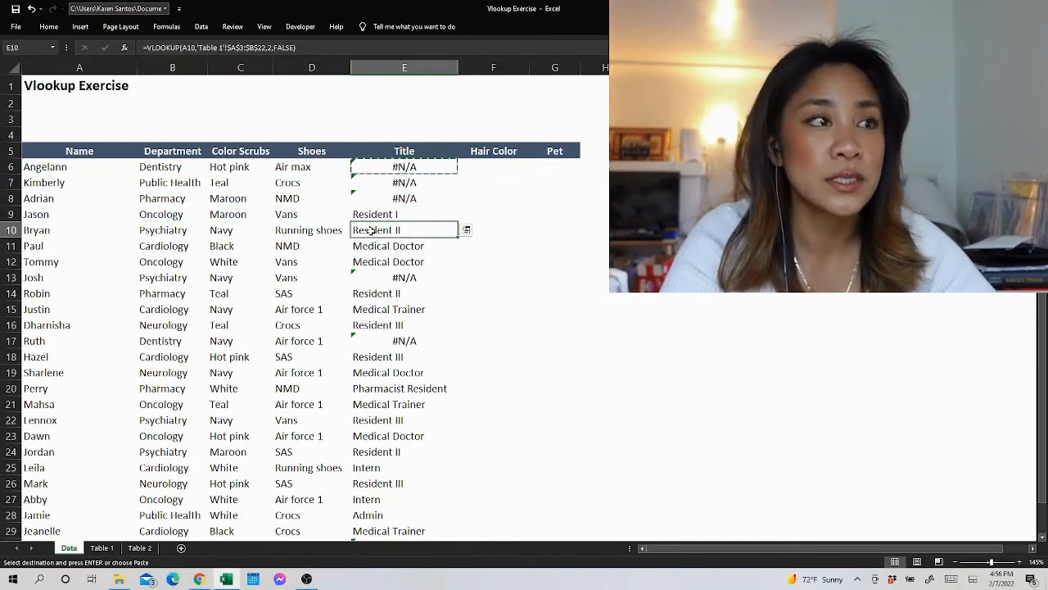
{"action": "left_click", "coordinate": [385, 251]}
{"action": "left_click_drag", "start_coordinate": [385, 251], "coordinate": [28, 246]}
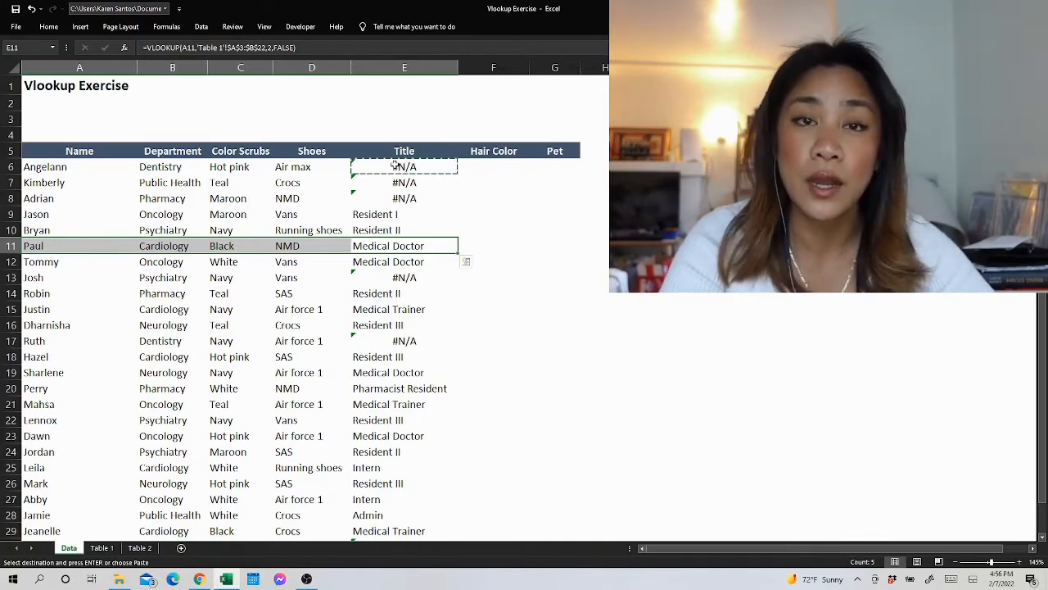
{"action": "left_click_drag", "start_coordinate": [396, 166], "coordinate": [432, 197]}
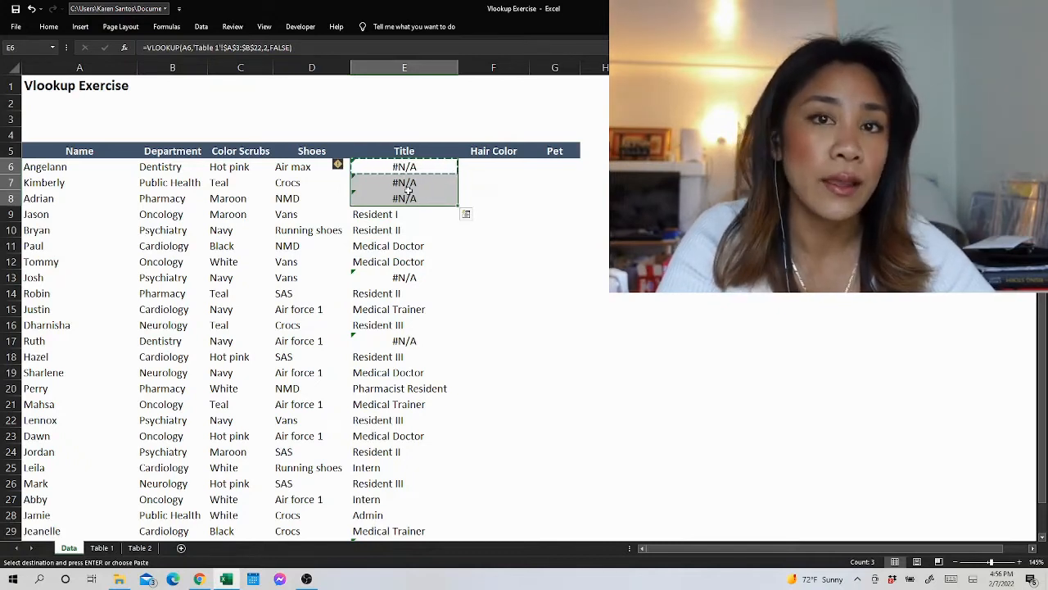
{"action": "left_click_drag", "start_coordinate": [86, 168], "coordinate": [82, 199]}
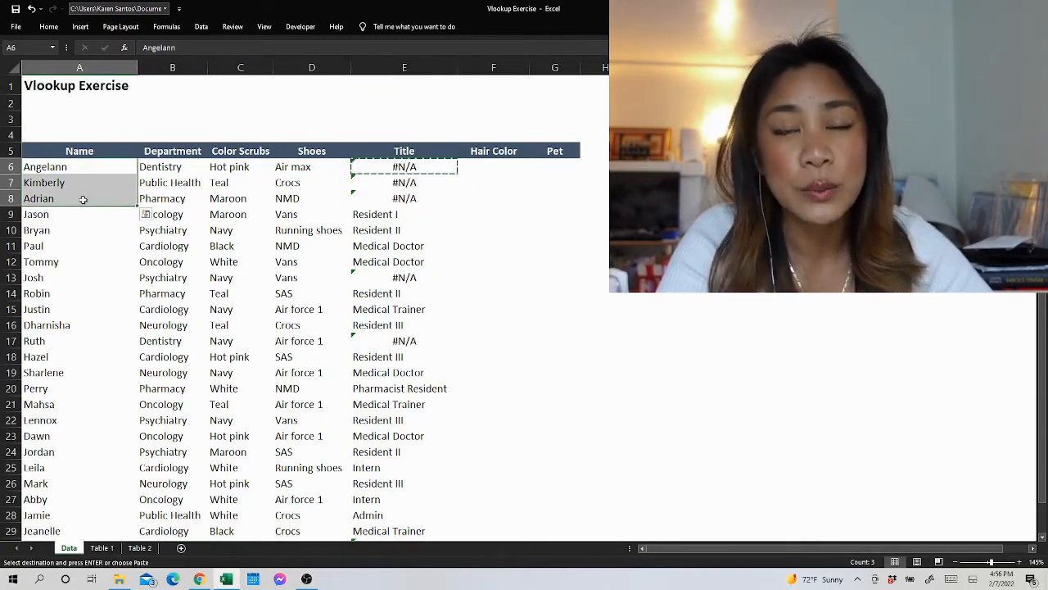
{"action": "left_click", "coordinate": [41, 185]}
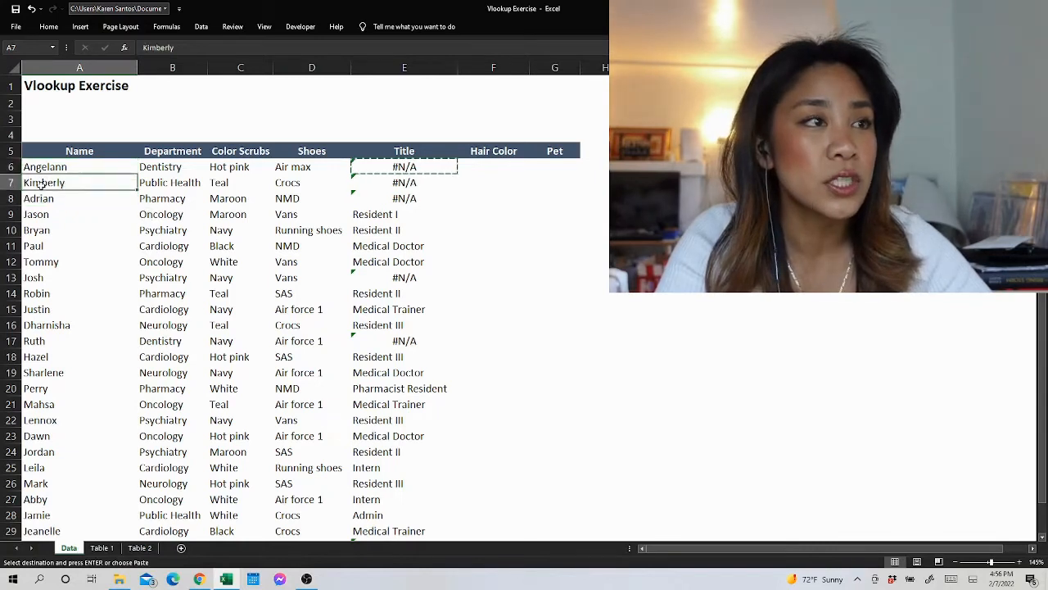
- Check the names and titles in Table 1 and Table 2 against the Title column's #N/A and matched results on the Data sheet
{"action": "left_click", "coordinate": [101, 547]}
{"action": "left_click_drag", "start_coordinate": [46, 135], "coordinate": [69, 420]}
{"action": "left_click", "coordinate": [63, 339]}
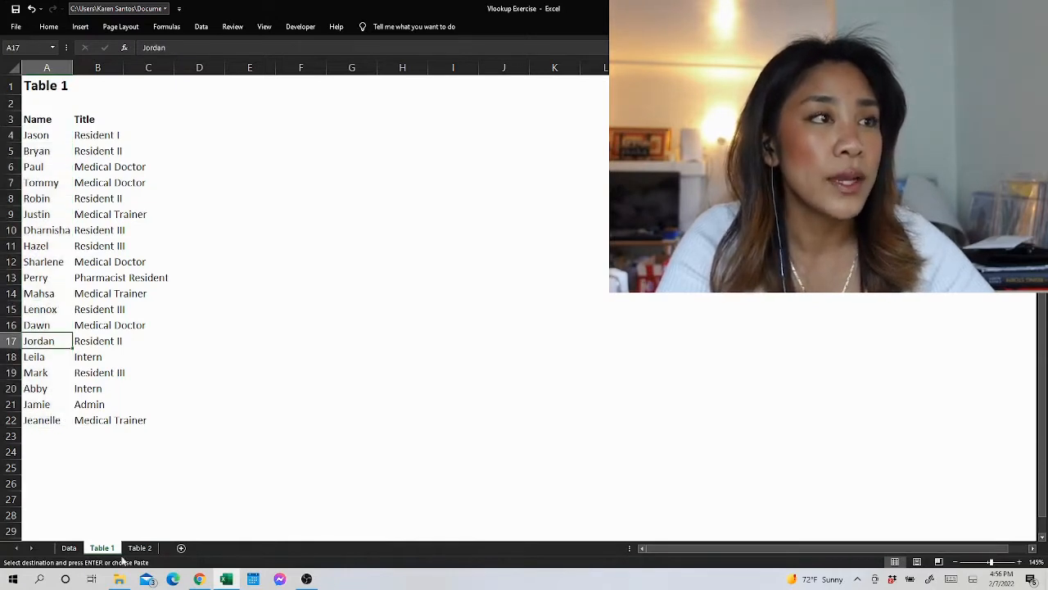
{"action": "left_click", "coordinate": [140, 547]}
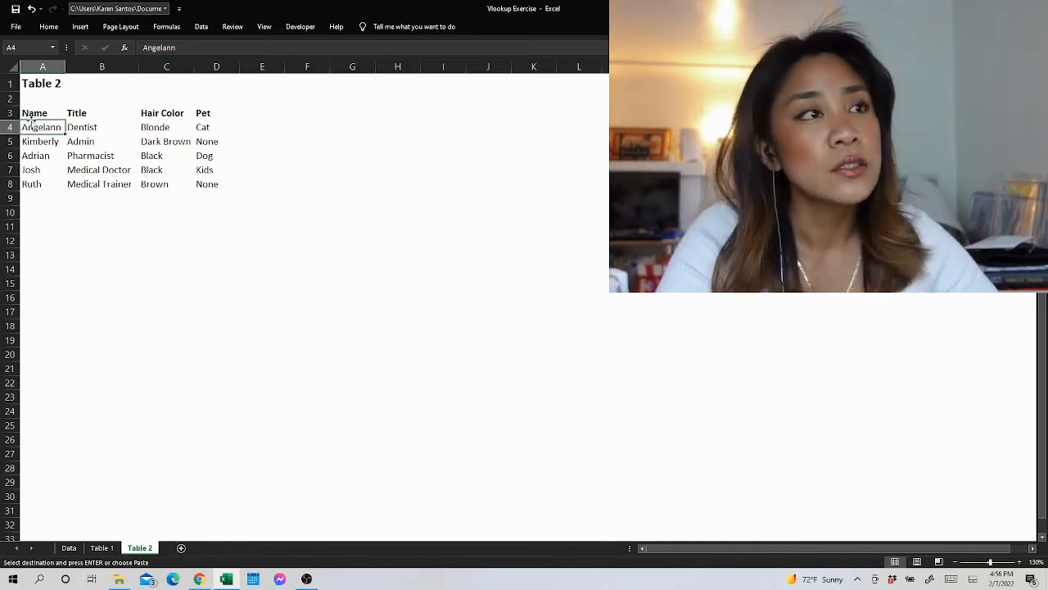
{"action": "left_click_drag", "start_coordinate": [86, 124], "coordinate": [91, 187]}
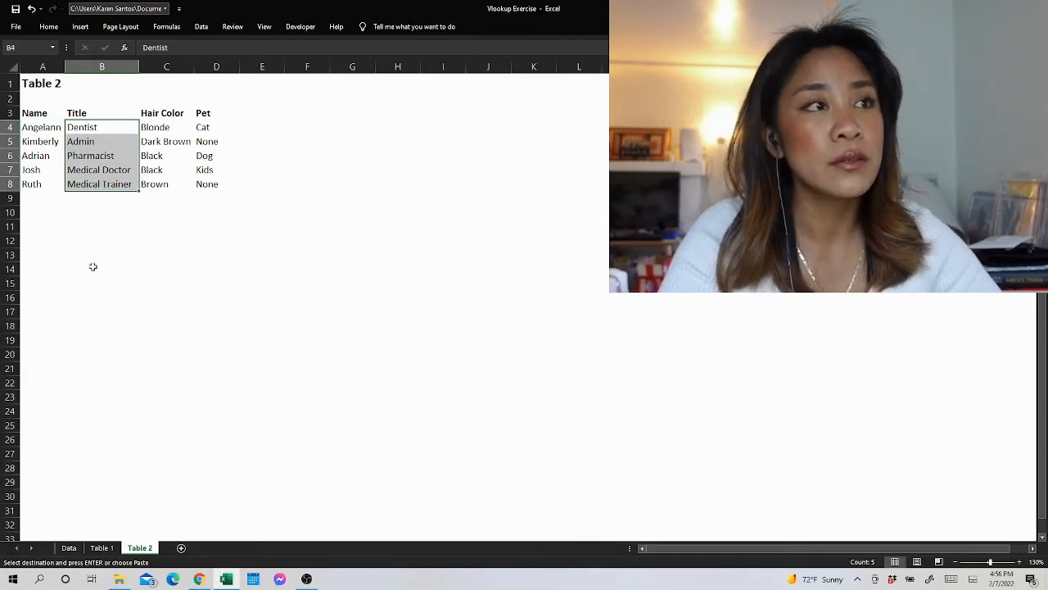
{"action": "left_click", "coordinate": [69, 547]}
{"action": "left_click_drag", "start_coordinate": [429, 166], "coordinate": [418, 516]}
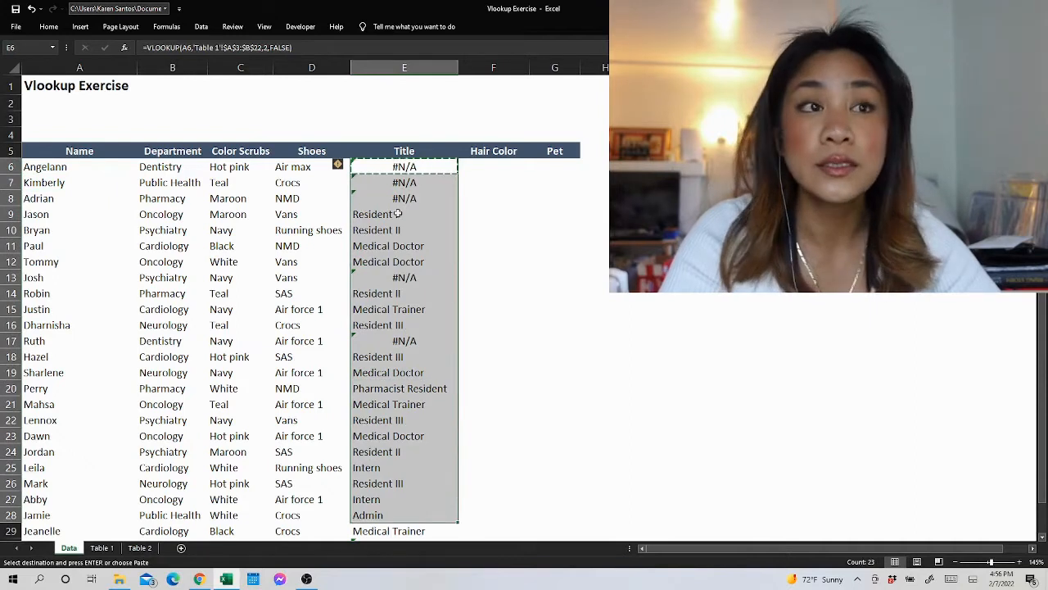
{"action": "left_click_drag", "start_coordinate": [397, 214], "coordinate": [403, 262]}
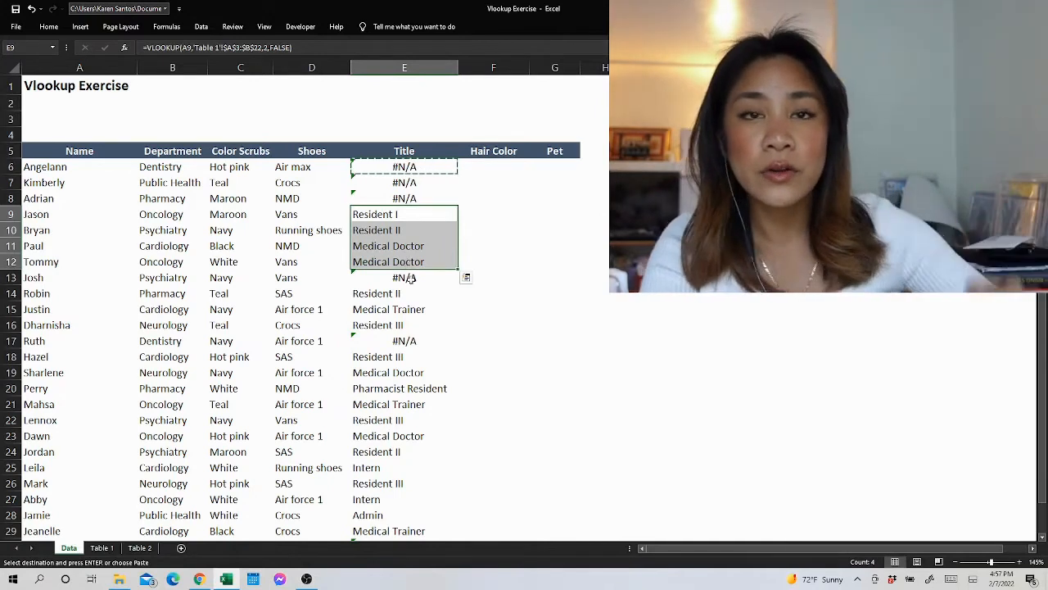
{"action": "left_click", "coordinate": [357, 257]}
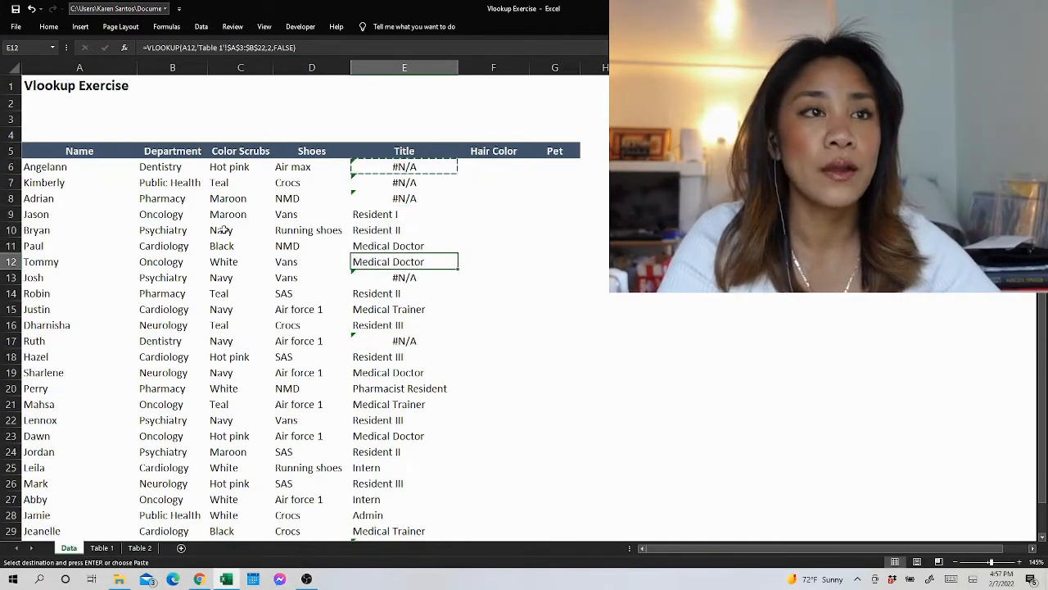
- Add filters to the Data sheet's table from the Name header in A5 through G31
{"action": "left_click", "coordinate": [95, 149]}
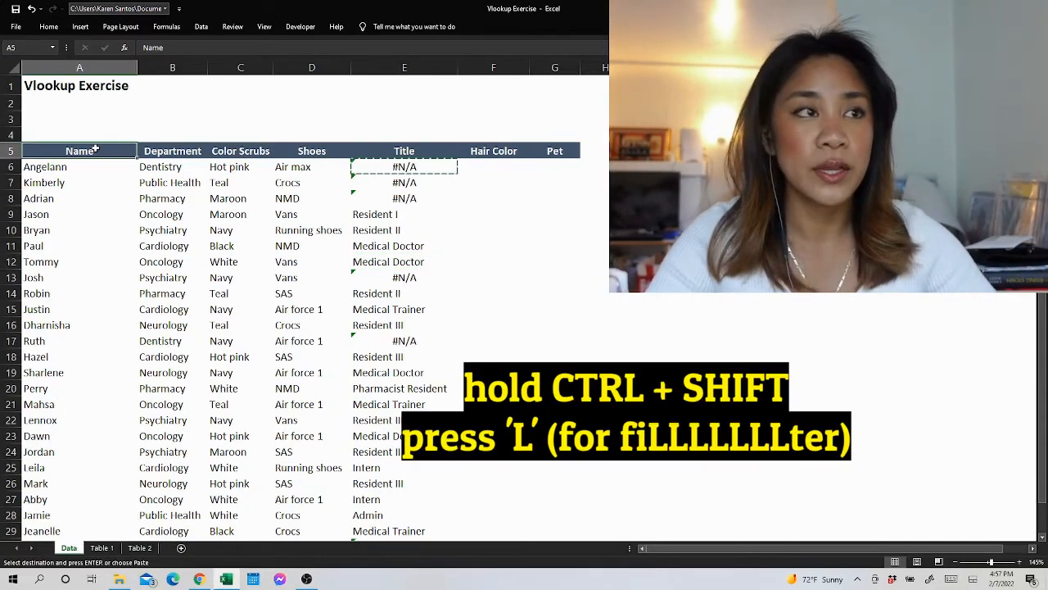
{"action": "key", "text": "ctrl+shift+End"}
{"action": "key", "text": "ctrl+shift+l"}
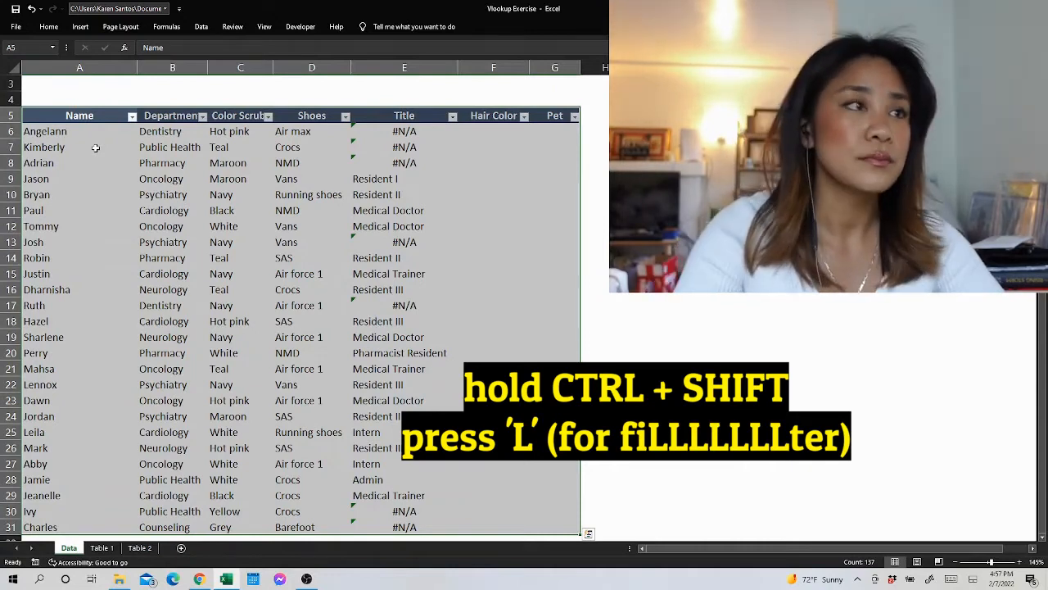
- Filter the Title column to show only the rows with #N/A
{"action": "left_click", "coordinate": [443, 117]}
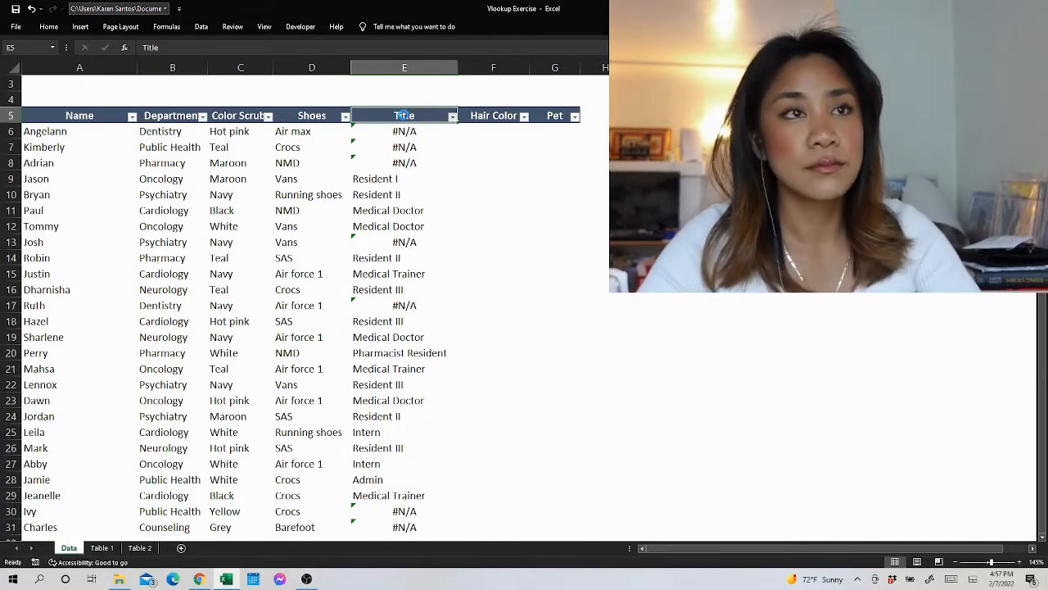
{"action": "key", "text": "alt+Down"}
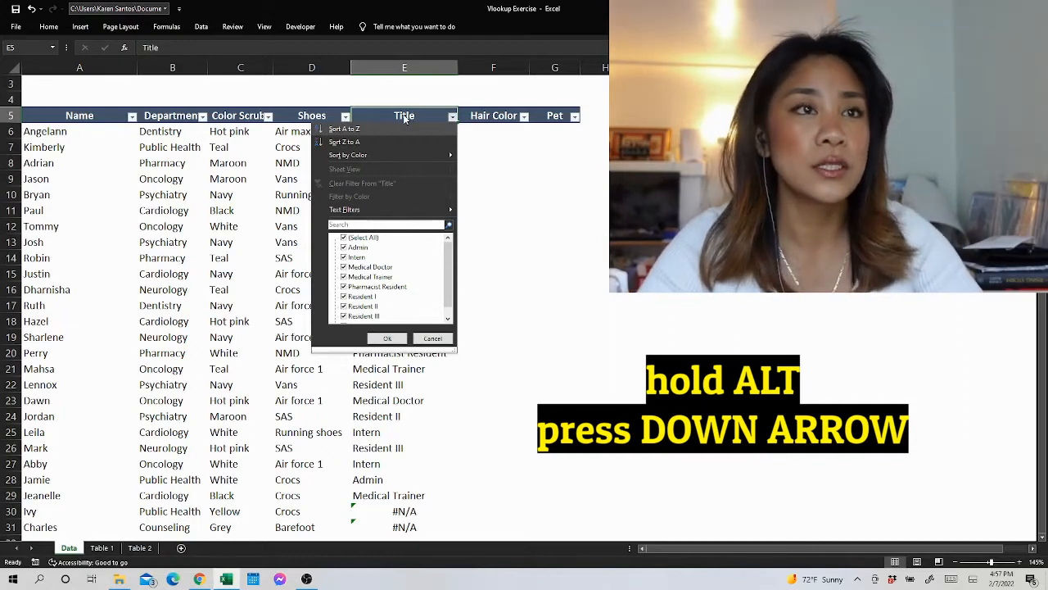
{"action": "key", "text": "Down"}
{"action": "key", "text": "Down"}
{"action": "key", "text": "Down"}
{"action": "key", "text": "Down"}
{"action": "key", "text": "Down"}
{"action": "key", "text": "Down"}
{"action": "key", "text": "space"}
{"action": "key", "text": "Down"}
{"action": "key", "text": "Down"}
{"action": "key", "text": "Down"}
{"action": "key", "text": "Down"}
{"action": "key", "text": "Down"}
{"action": "key", "text": "Down"}
{"action": "key", "text": "Down"}
{"action": "key", "text": "Down"}
{"action": "key", "text": "Down"}
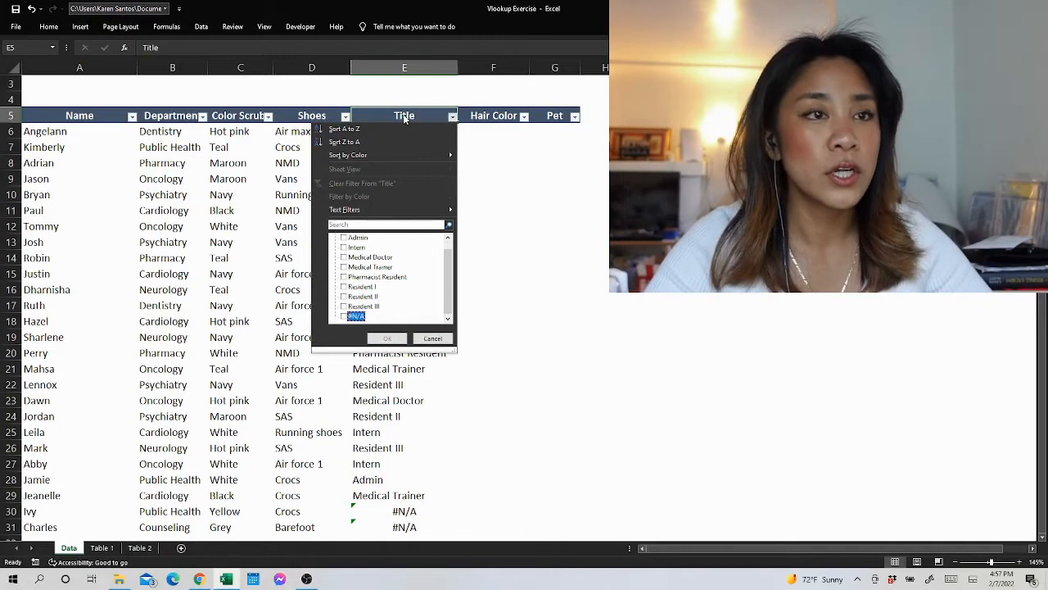
{"action": "key", "text": "space"}
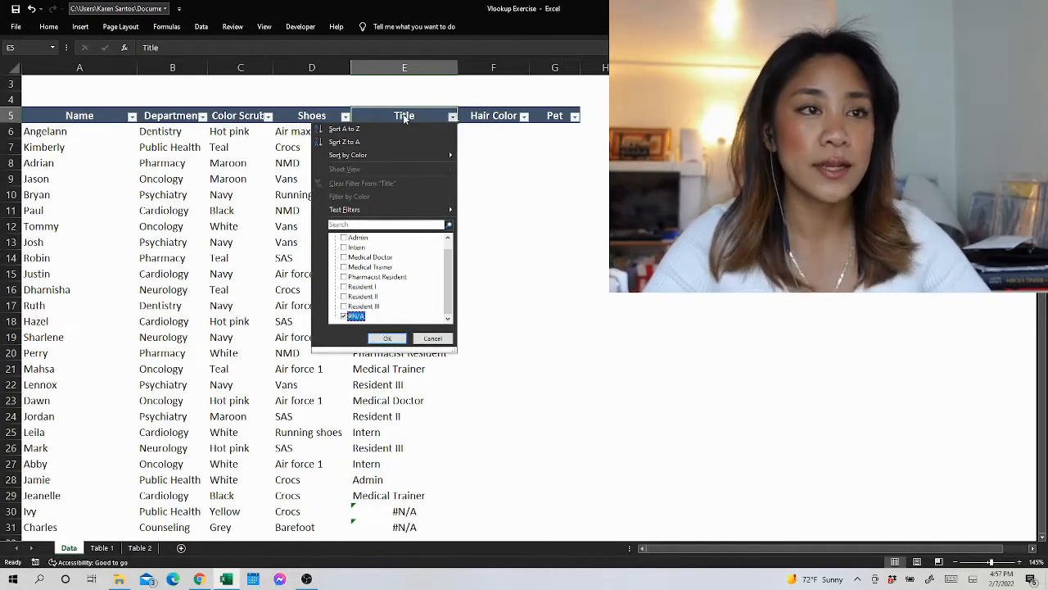
{"action": "key", "text": "Return"}
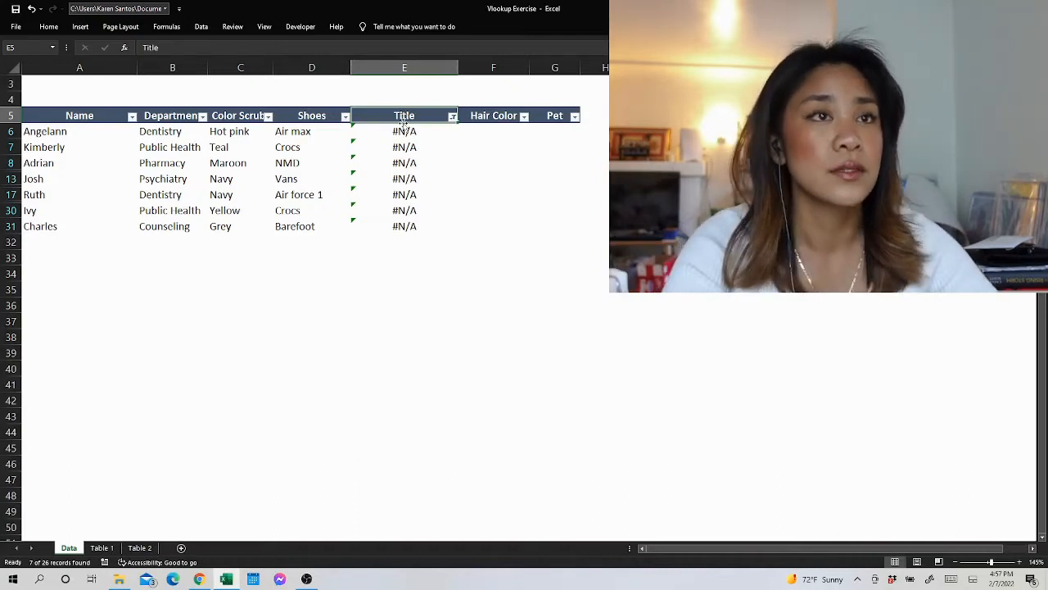
- Replace the formula in cell E6 with =VLOOKUP(A6,'Table 2'!$A$3:$D$8,2,FALSE)
{"action": "left_click", "coordinate": [403, 131]}
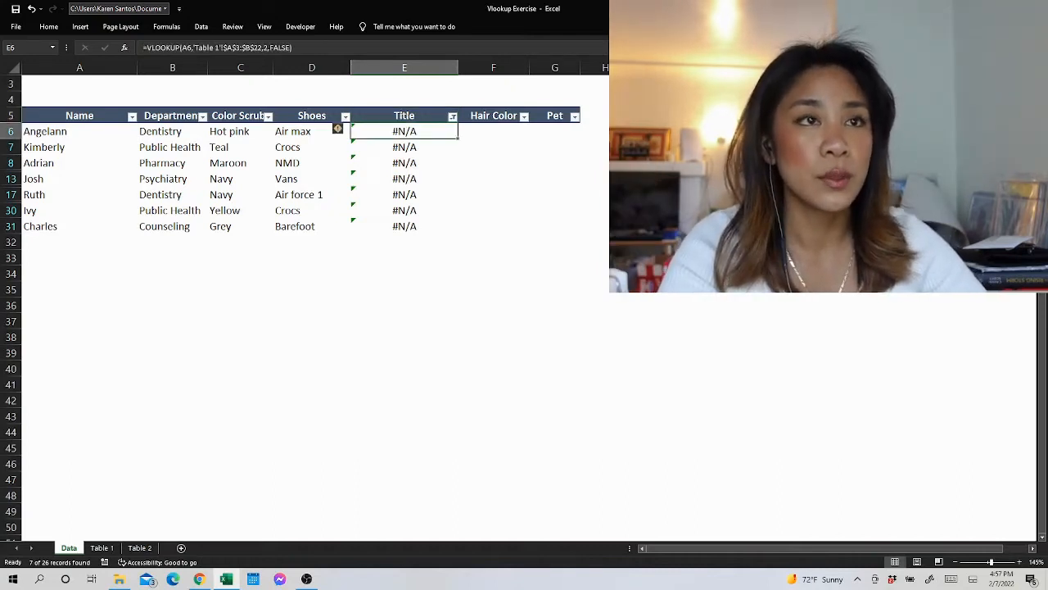
{"action": "type", "text": "="}
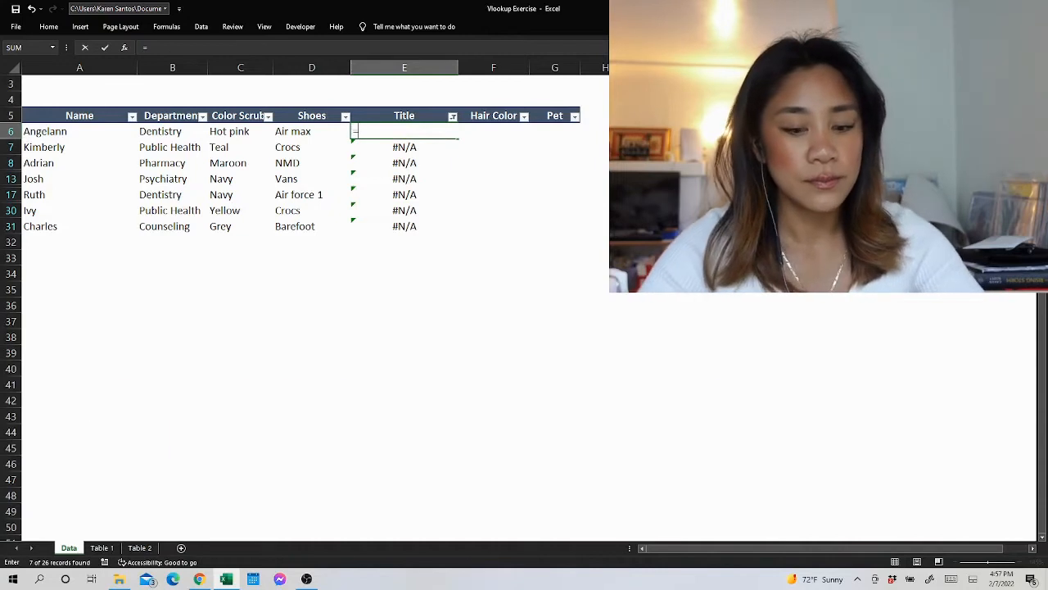
{"action": "type", "text": "vlookup"}
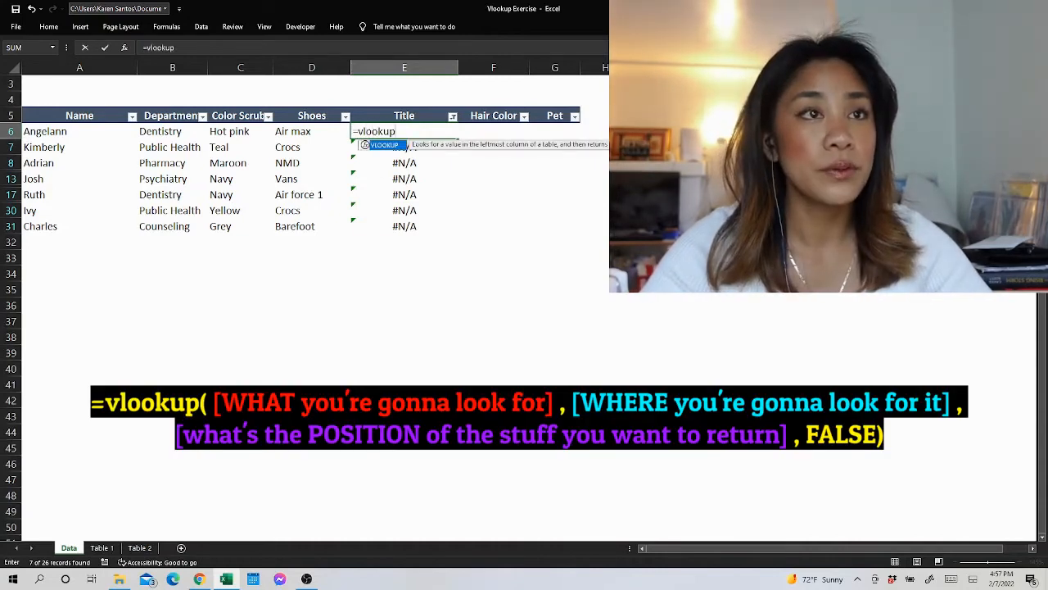
{"action": "type", "text": "("}
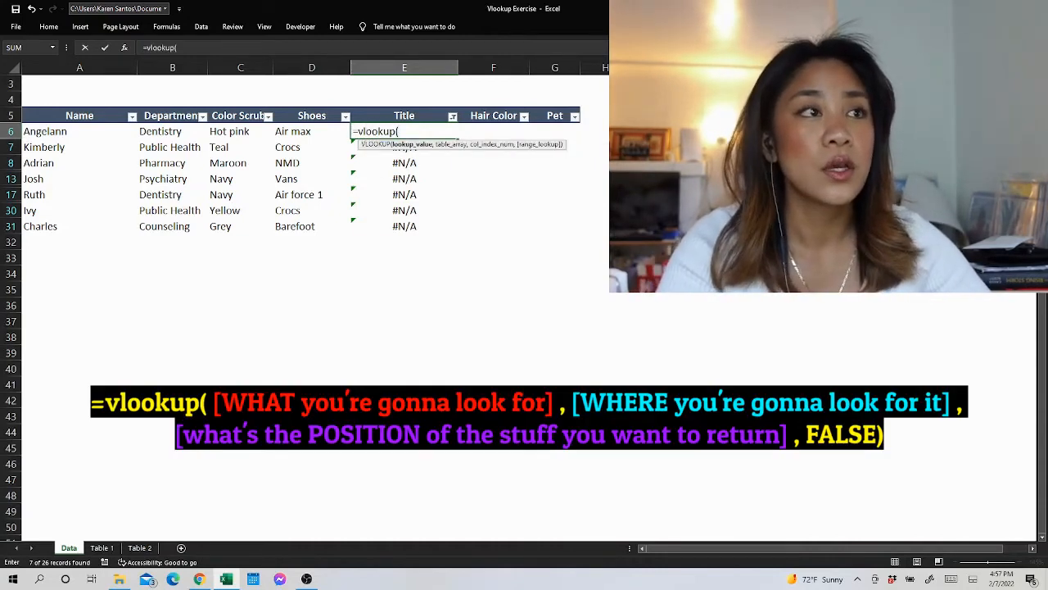
{"action": "left_click", "coordinate": [68, 131]}
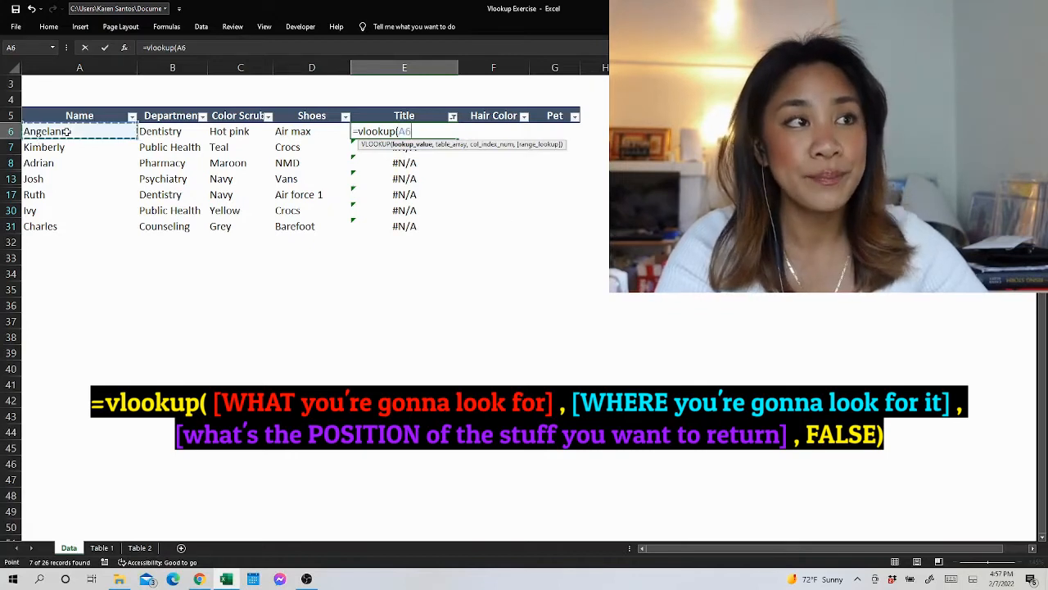
{"action": "type", "text": ","}
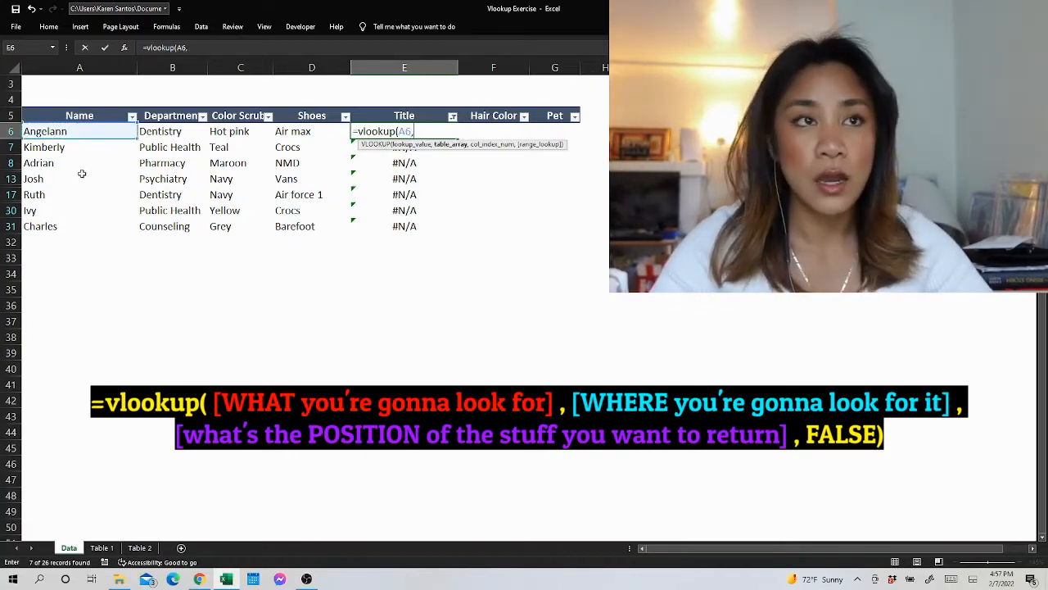
{"action": "left_click", "coordinate": [101, 548]}
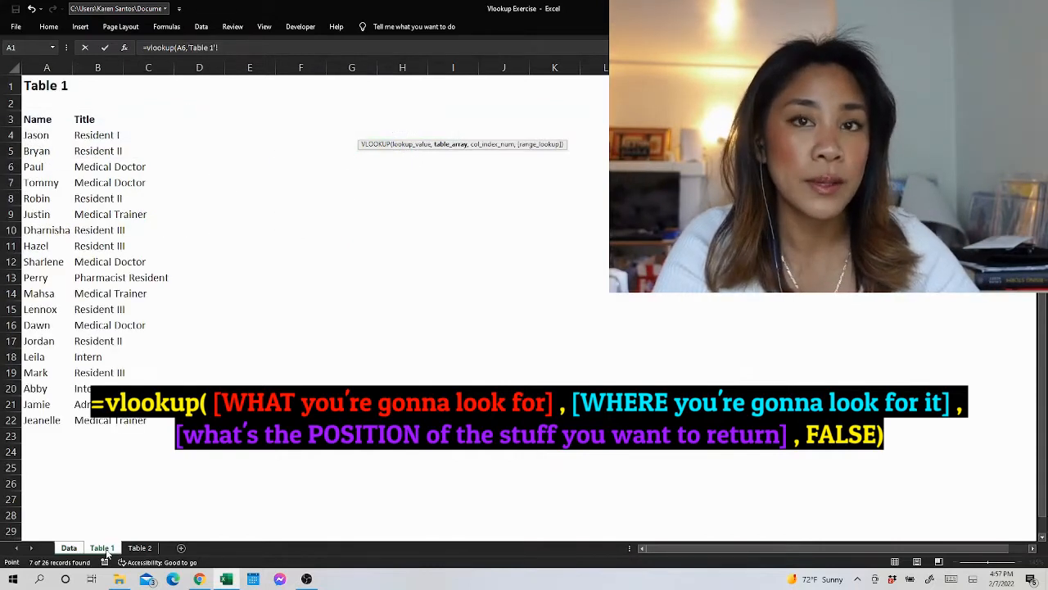
{"action": "left_click", "coordinate": [141, 549]}
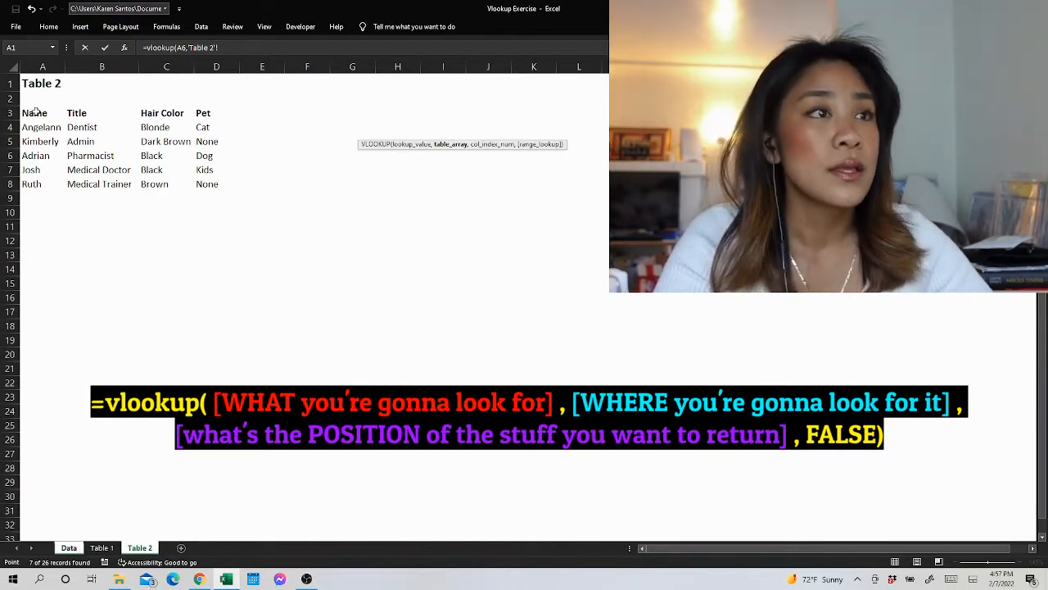
{"action": "left_click_drag", "start_coordinate": [72, 113], "coordinate": [208, 185]}
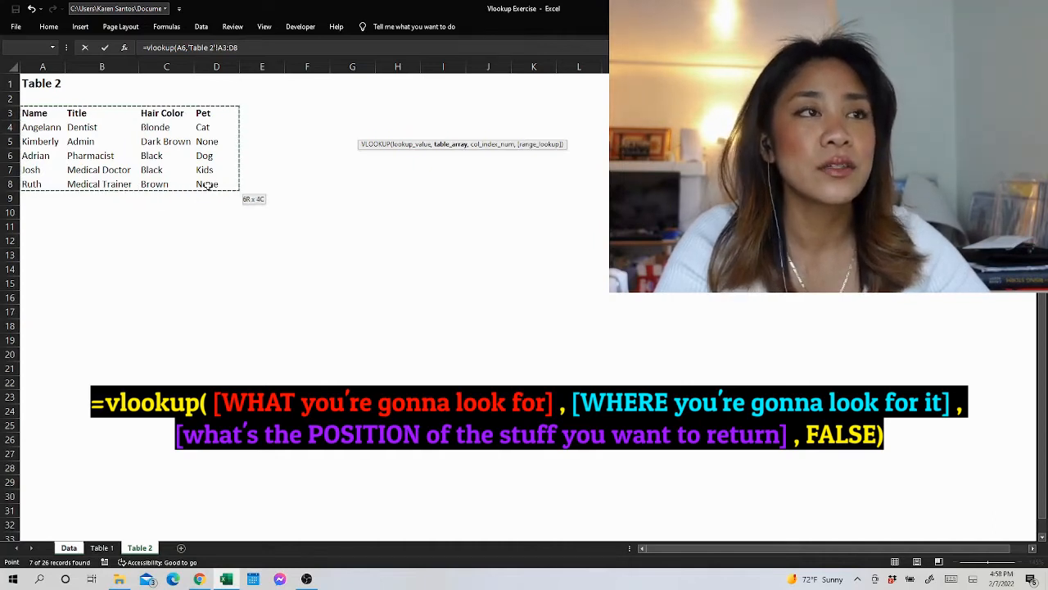
{"action": "left_click_drag", "start_coordinate": [207, 185], "coordinate": [207, 185]}
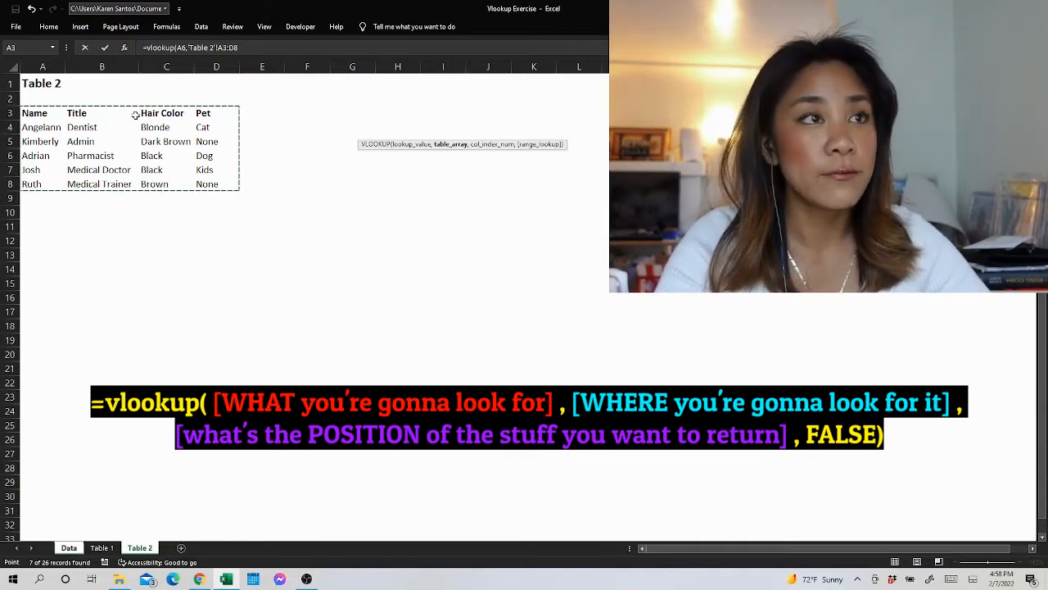
{"action": "key", "text": "F4"}
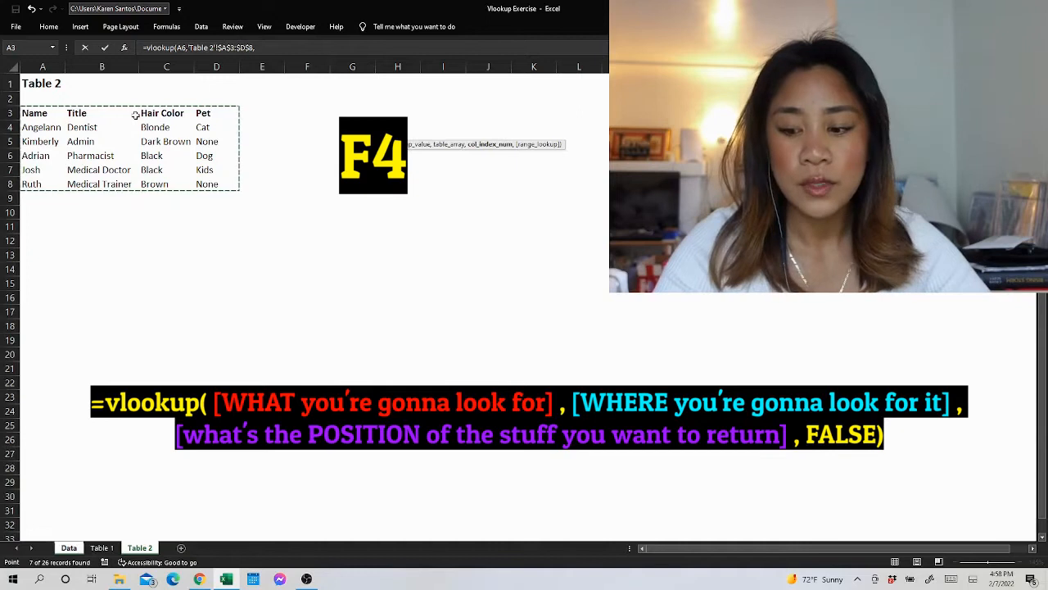
{"action": "type", "text": ","}
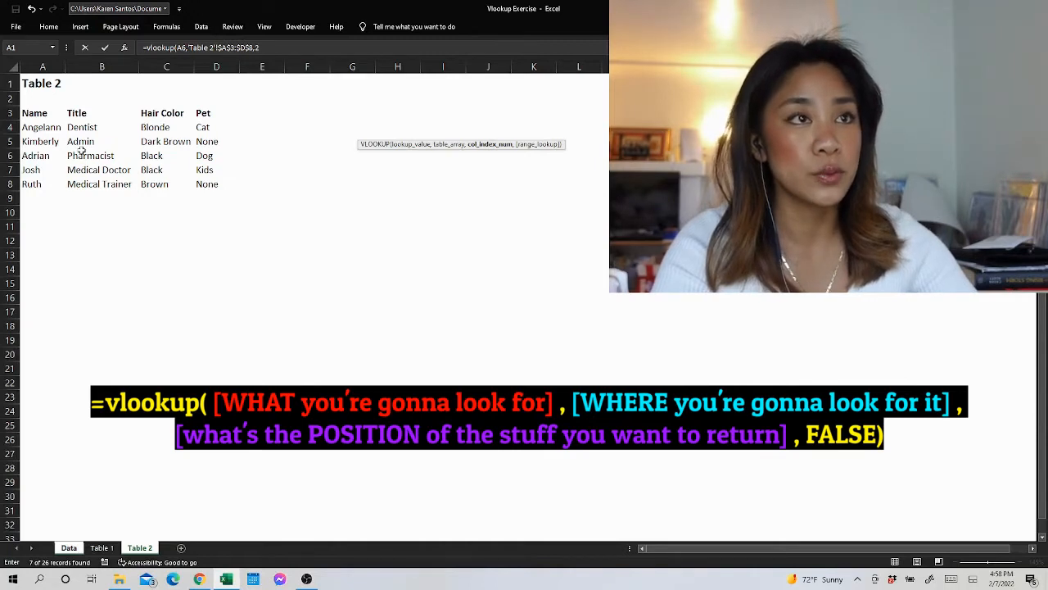
{"action": "type", "text": "false)"}
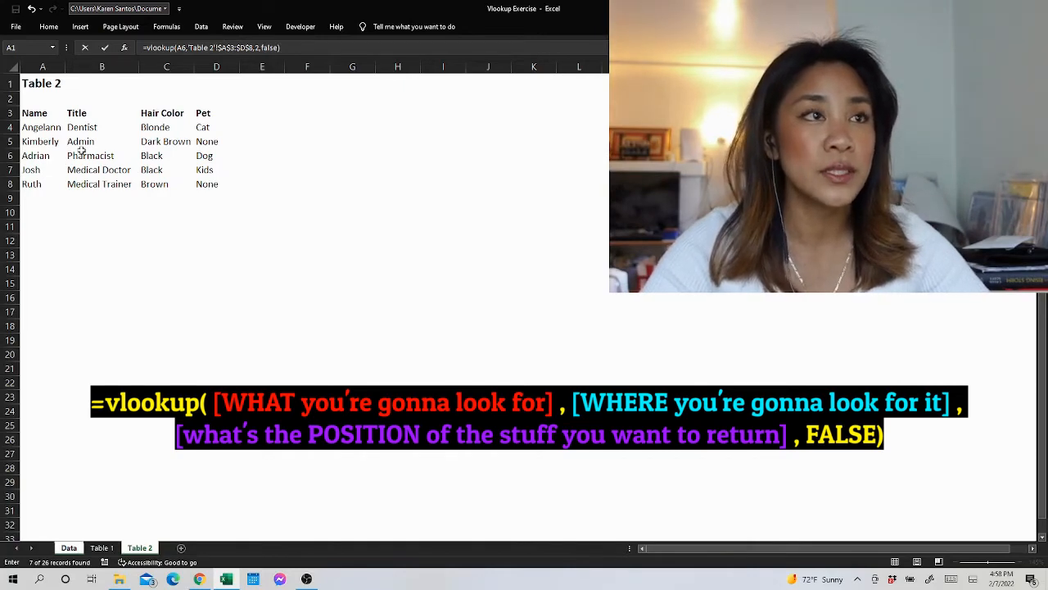
{"action": "key", "text": "Return"}
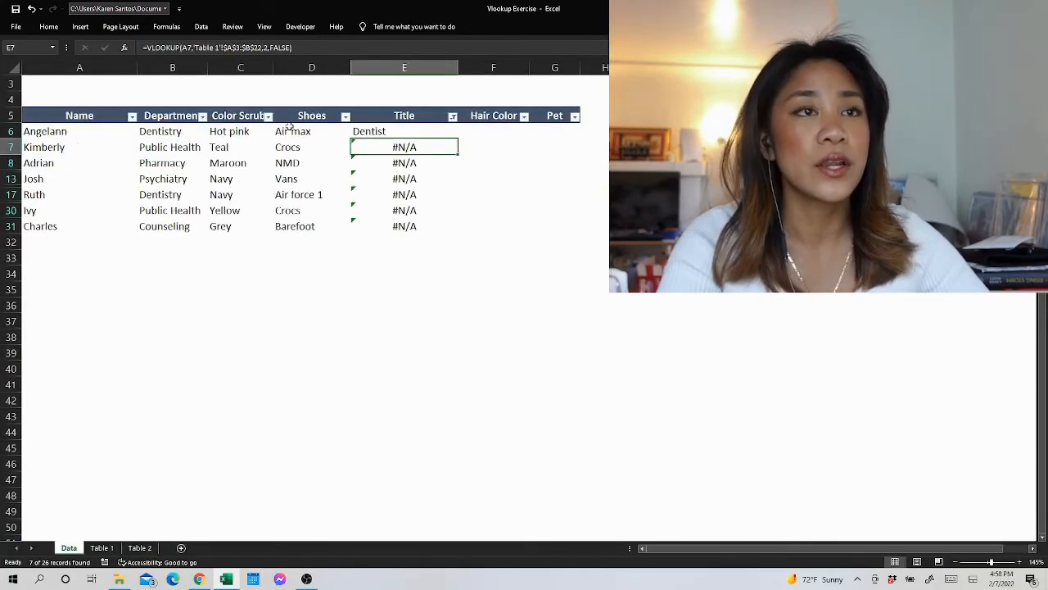
- Select cell E6 and copy its Table 2 VLOOKUP formula
{"action": "left_click", "coordinate": [391, 131]}
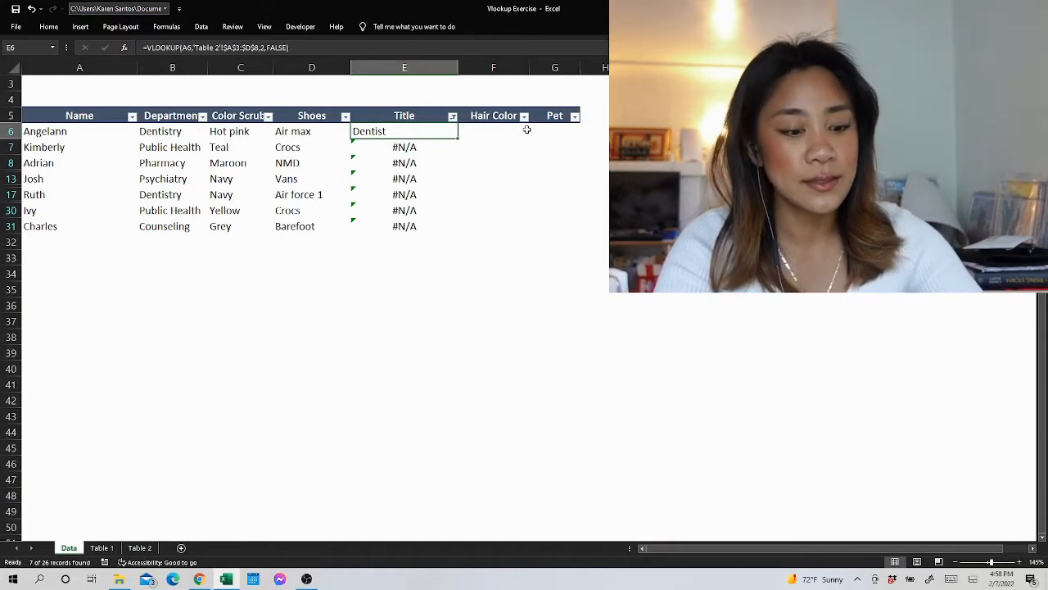
{"action": "key", "text": "ctrl+c"}
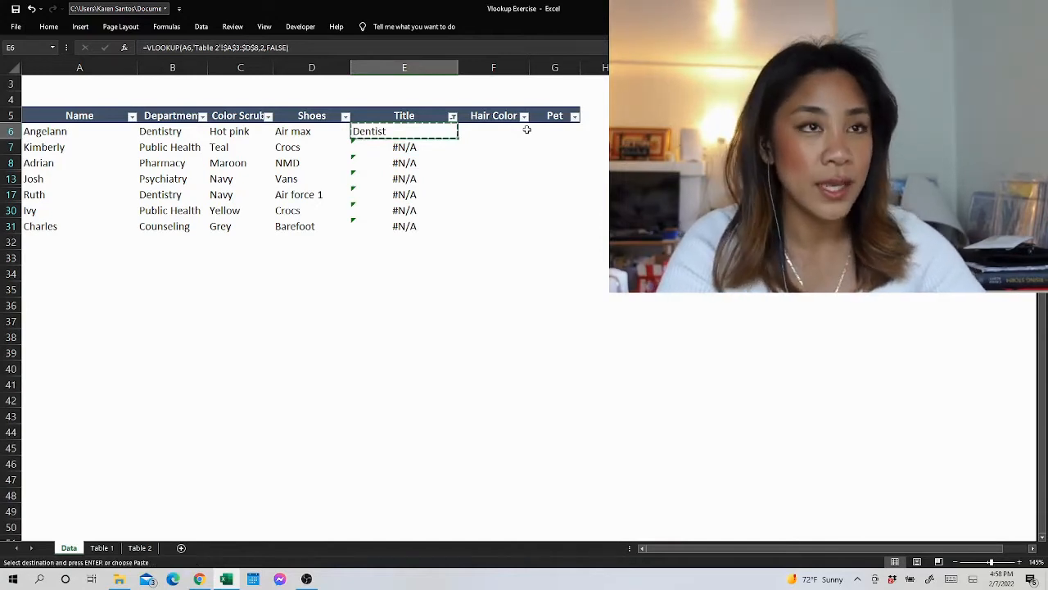
{"action": "type", "text": "intern"}
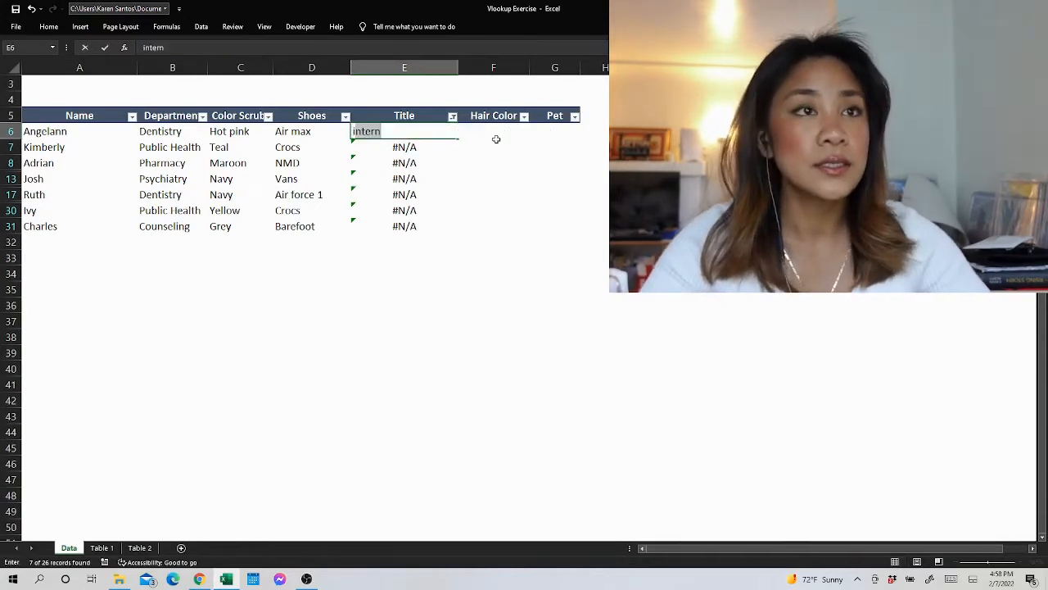
{"action": "key", "text": "Escape"}
{"action": "key", "text": "F2"}
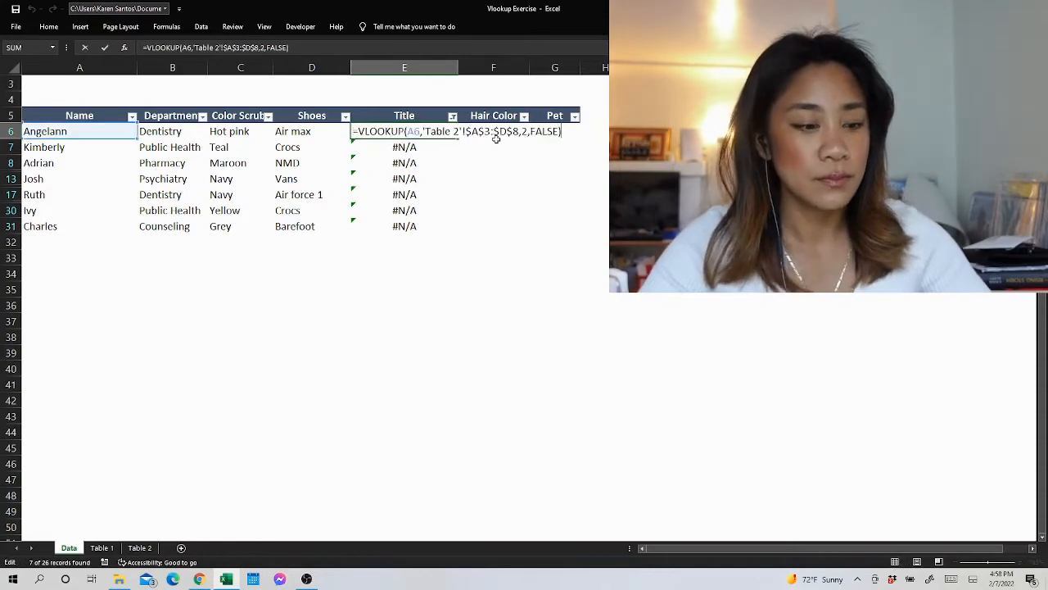
{"action": "key", "text": "Escape"}
- Copy the VLOOKUP formula from E6 into the filtered Title rows down through E31
{"action": "key", "text": "ctrl+c"}
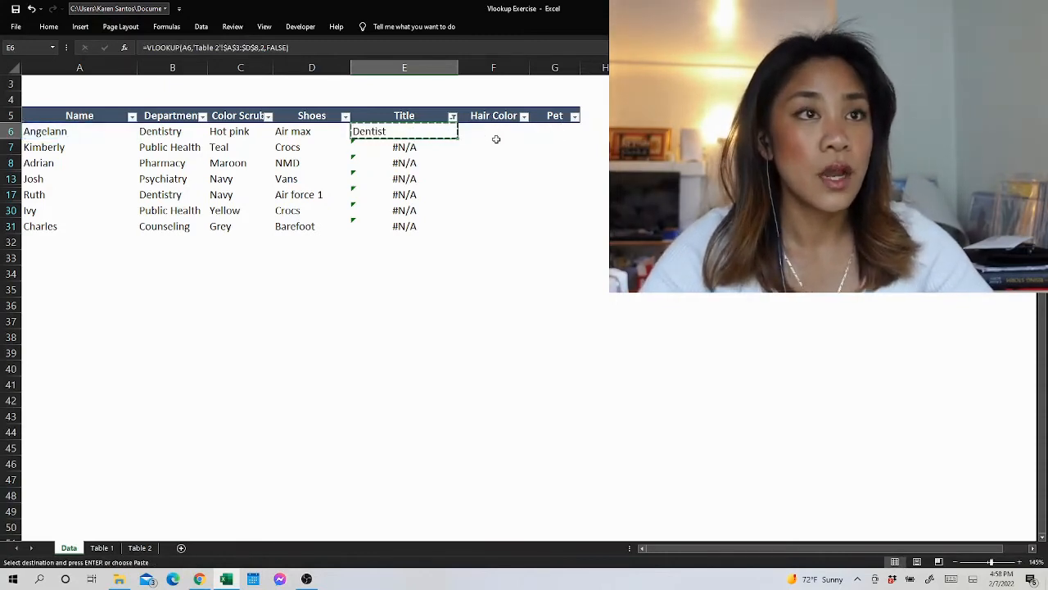
{"action": "key", "text": "ctrl+shift+Down"}
{"action": "key", "text": "ctrl+v"}
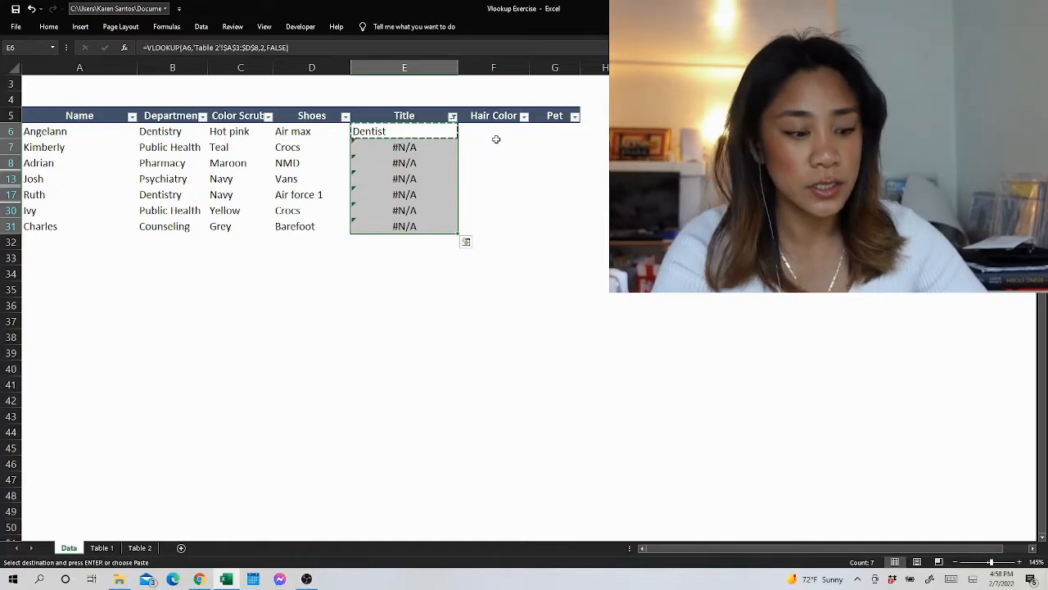
- Check the names in rows 30 and 31 against their Title lookup results
{"action": "left_click", "coordinate": [434, 195]}
{"action": "left_click", "coordinate": [432, 210]}
{"action": "left_click", "coordinate": [41, 225], "text": "shift"}
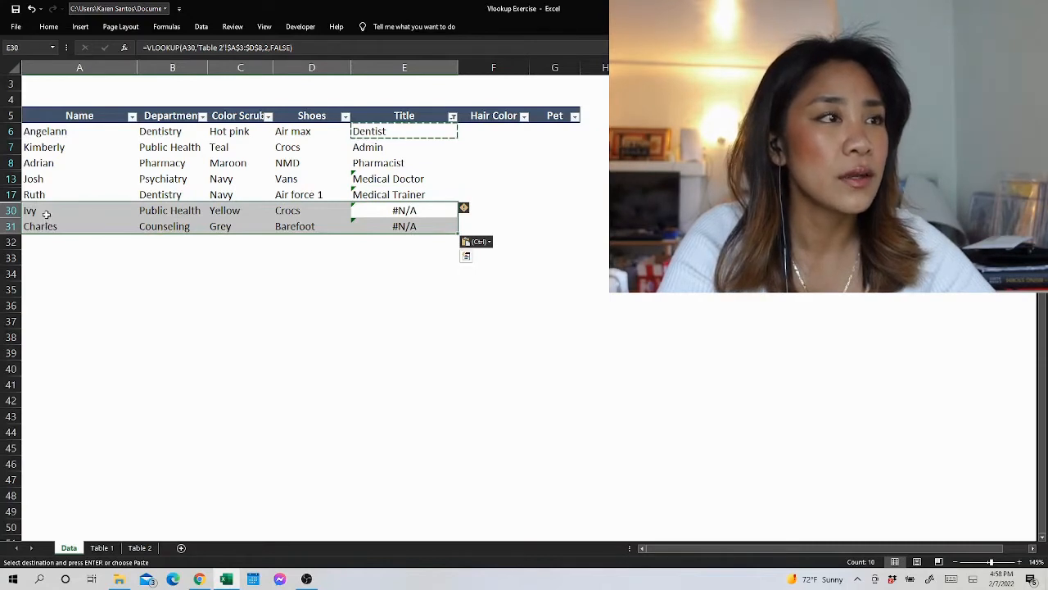
{"action": "left_click", "coordinate": [46, 227]}
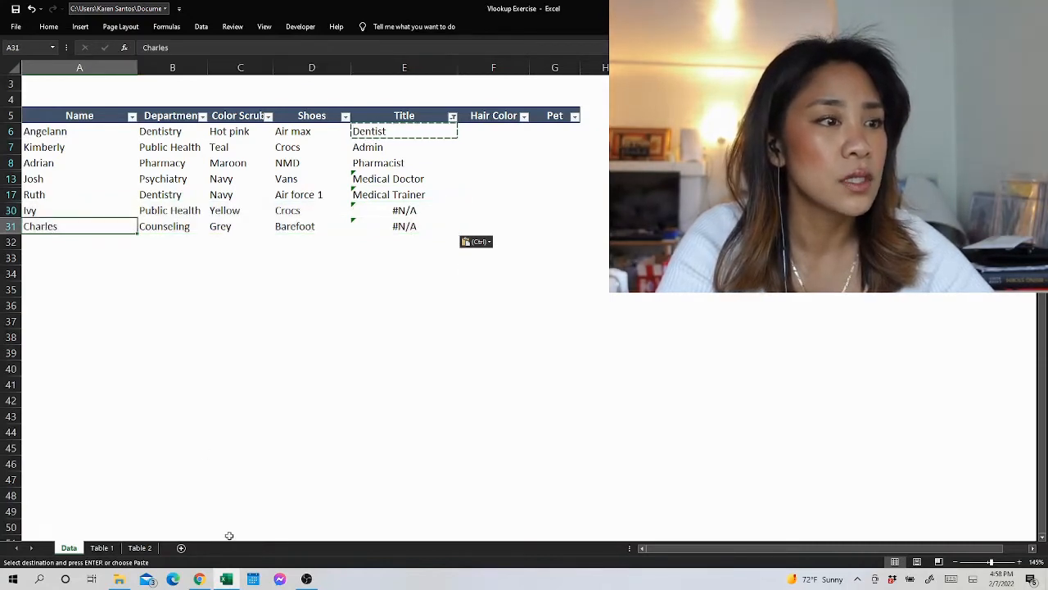
- Add filters to the Name and Title columns on the Table 1 sheet, covering A3:B22
{"action": "left_click", "coordinate": [102, 547]}
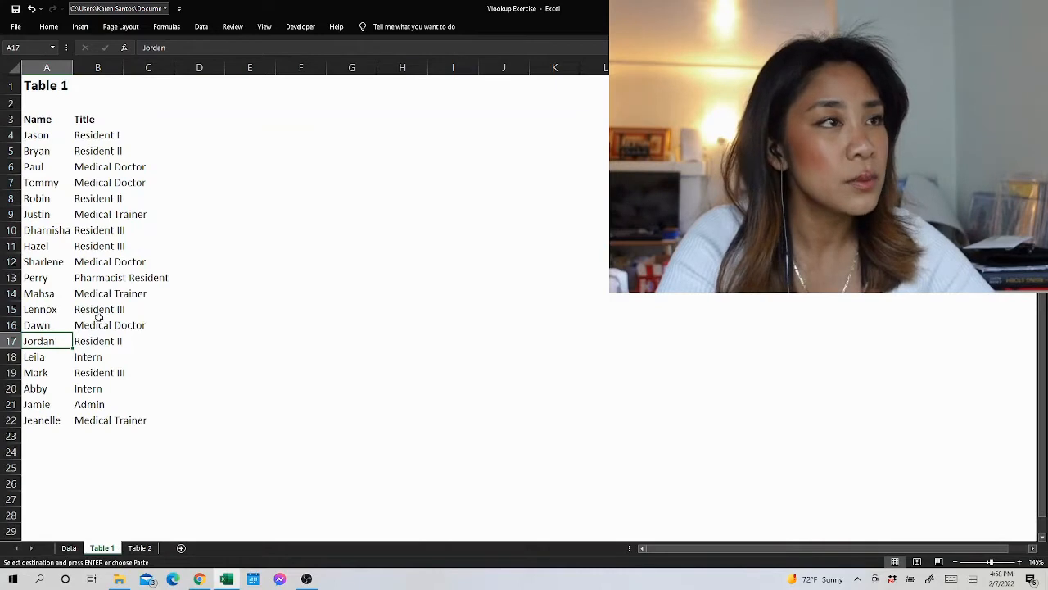
{"action": "left_click", "coordinate": [100, 246]}
{"action": "left_click", "coordinate": [39, 121]}
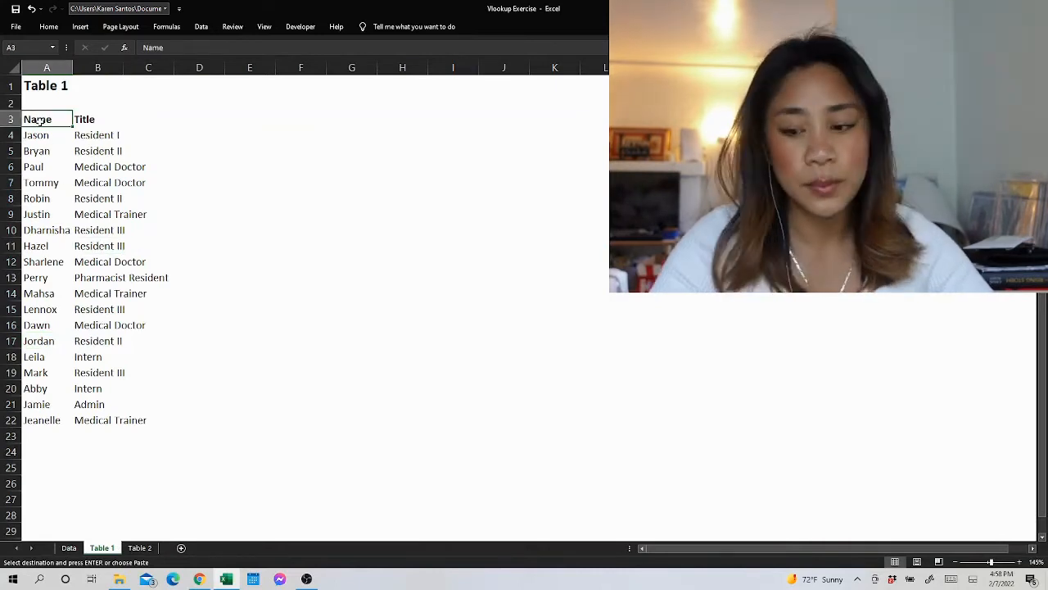
{"action": "key", "text": "ctrl+shift+Down"}
{"action": "key", "text": "ctrl+shift+Right"}
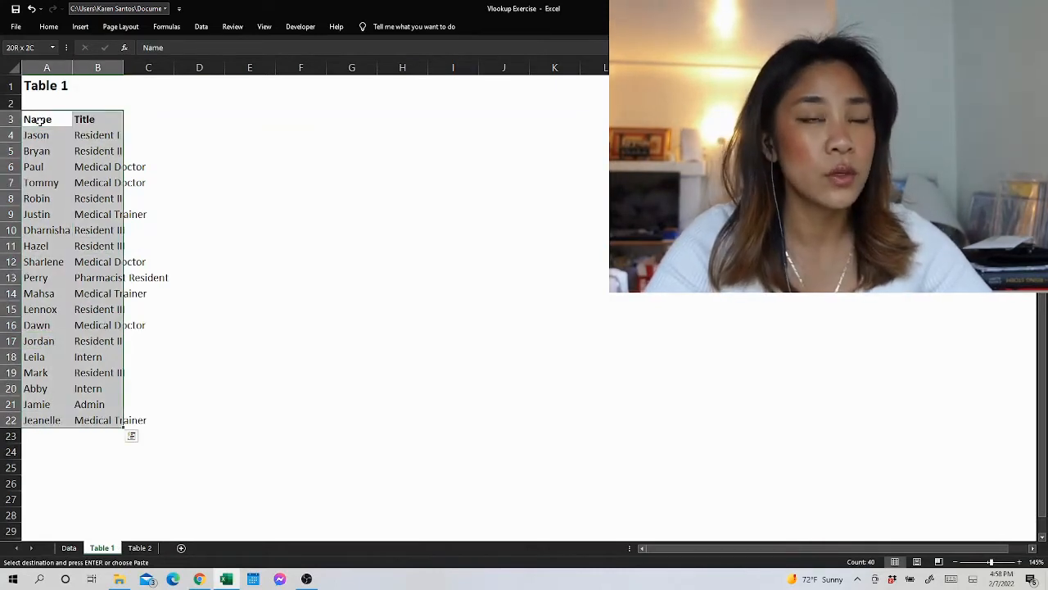
{"action": "key", "text": "ctrl+shift+l"}
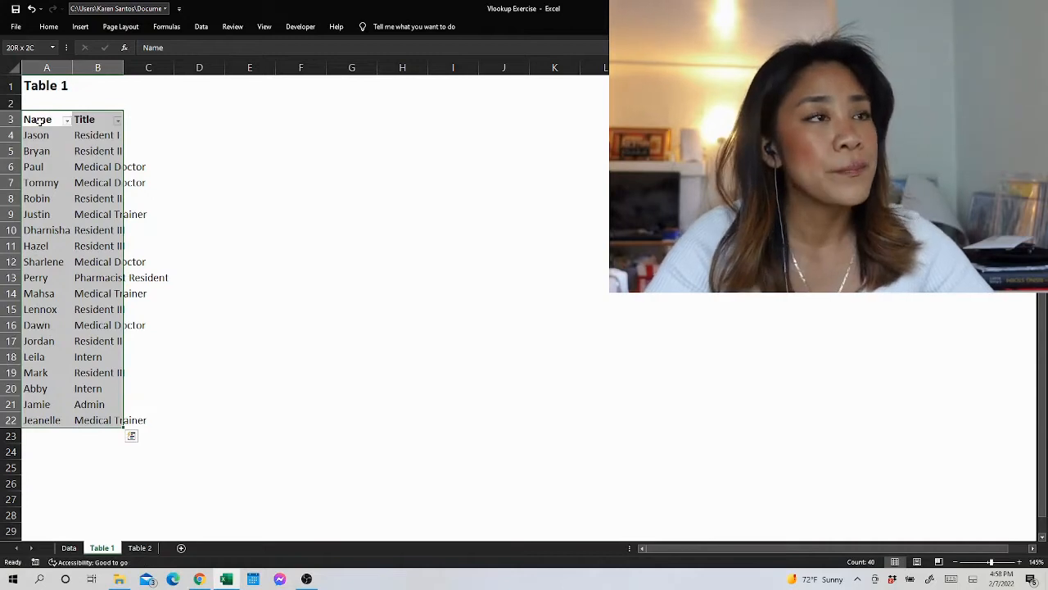
- Search the Name column's filter list on Table 1 for the name from row 30 of the Data sheet
{"action": "left_click", "coordinate": [39, 121]}
{"action": "key", "text": "alt+Down"}
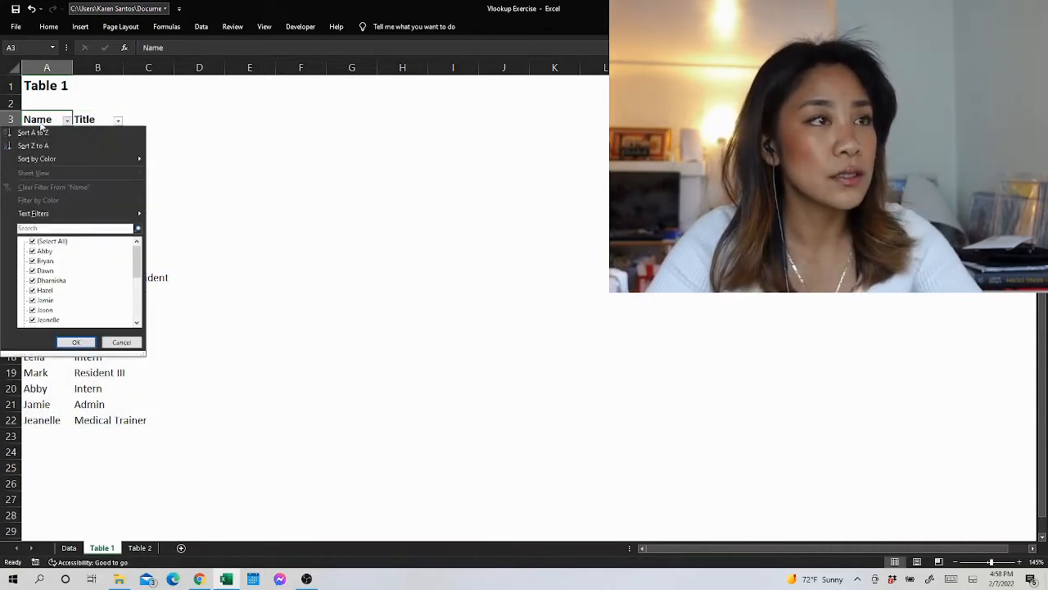
{"action": "type", "text": "e"}
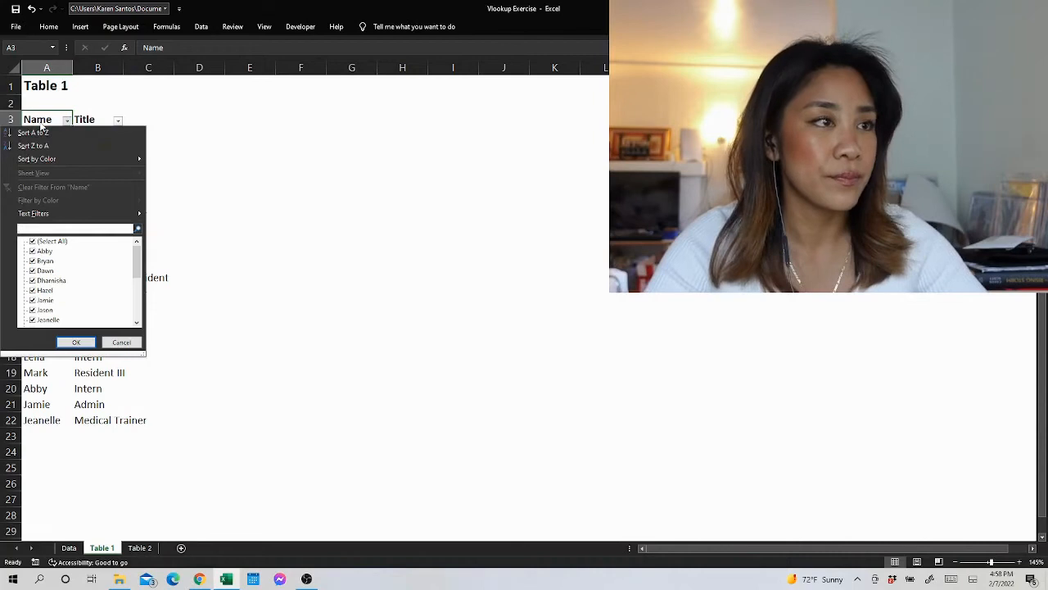
{"action": "type", "text": "vy"}
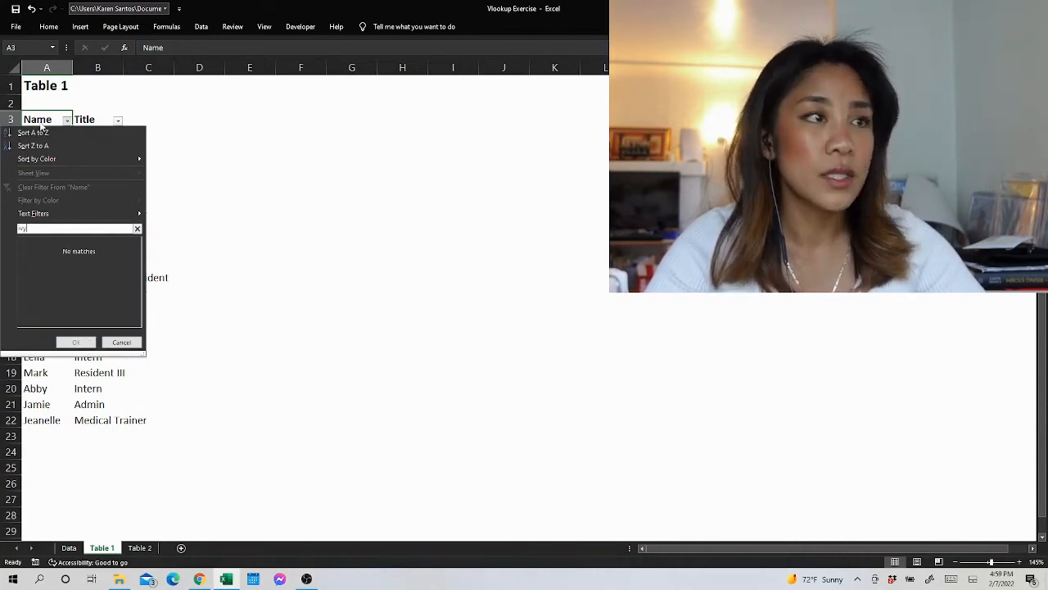
{"action": "key", "text": "BackSpace"}
{"action": "key", "text": "BackSpace"}
- Search Table 1's Name filter list for the name from row 31 of the Data sheet, without applying a filter
{"action": "type", "text": "charles"}
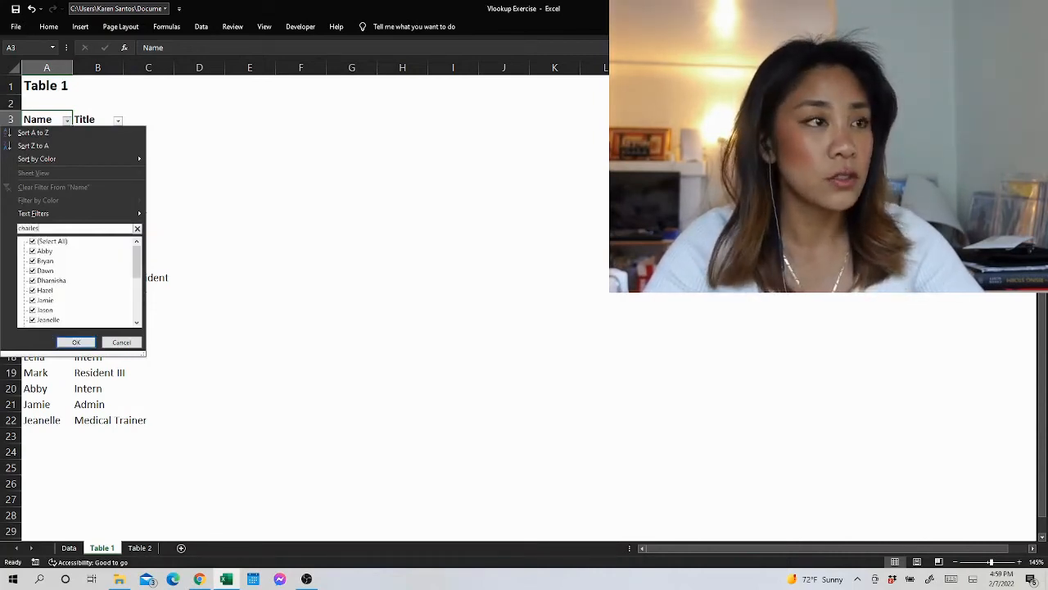
{"action": "key", "text": "BackSpace"}
{"action": "key", "text": "BackSpace"}
{"action": "key", "text": "BackSpace"}
{"action": "key", "text": "BackSpace"}
{"action": "key", "text": "BackSpace"}
{"action": "key", "text": "BackSpace"}
{"action": "key", "text": "BackSpace"}
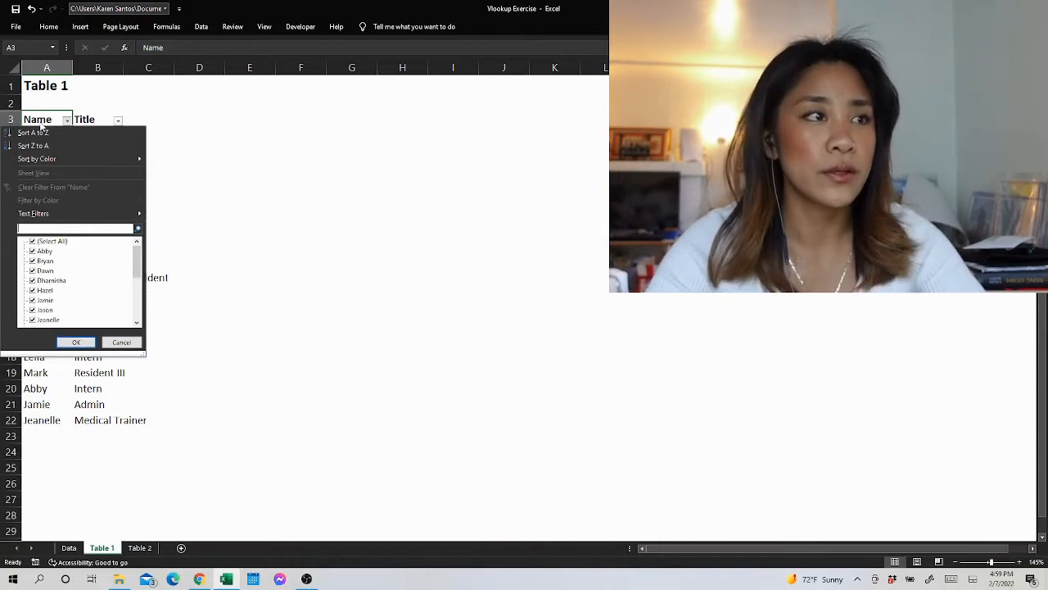
{"action": "key", "text": "Escape"}
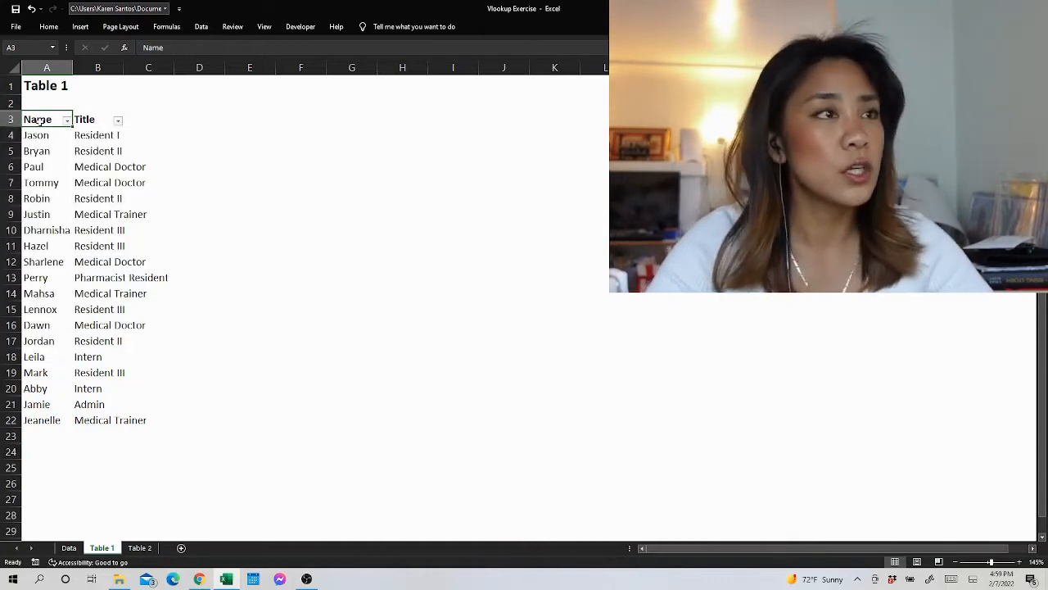
- Add filters to the Name, Title, Hair Color and Pet columns on the Table 2 sheet, covering A3:D8
{"action": "key", "text": "ctrl+Page_Down"}
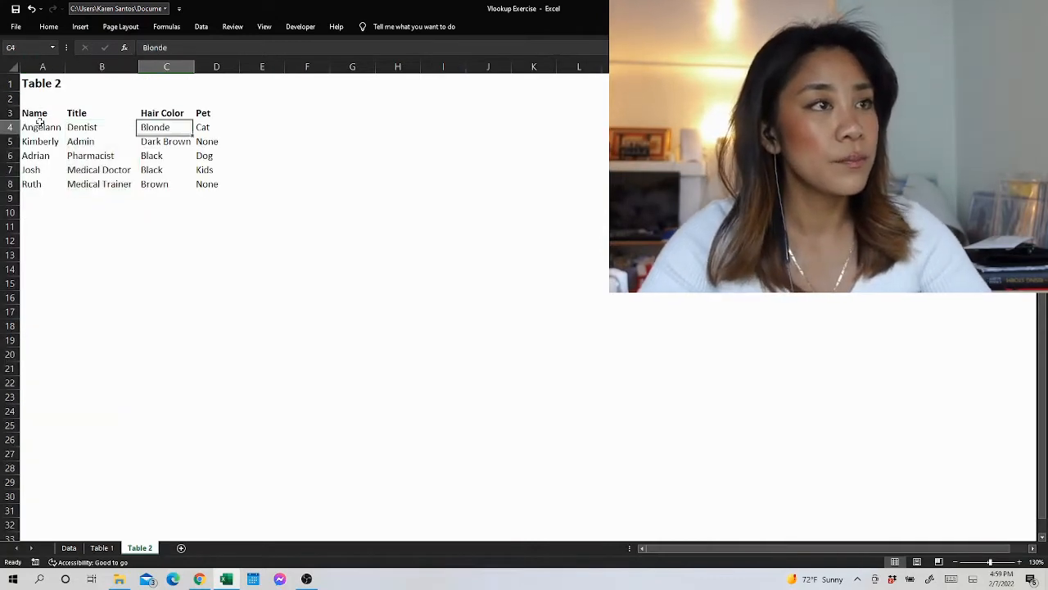
{"action": "key", "text": "Left"}
{"action": "key", "text": "Left"}
{"action": "key", "text": "ctrl+a"}
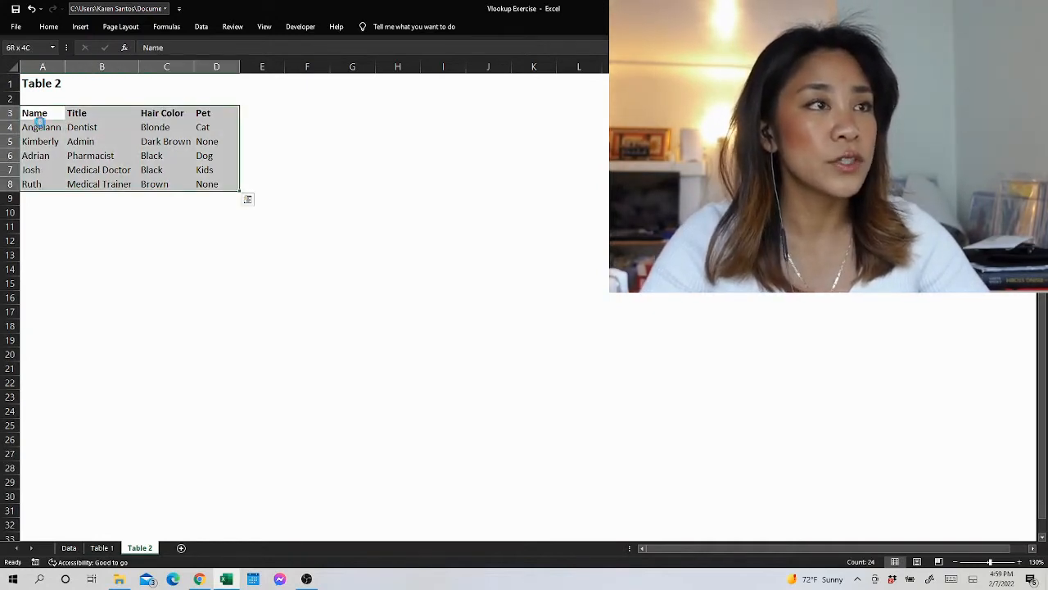
{"action": "key", "text": "ctrl+shift+l"}
- Search the Name column's filter list on Table 2 for the name from row 30 of the Data sheet
{"action": "key", "text": "Right"}
{"action": "key", "text": "Left"}
{"action": "key", "text": "alt+Down"}
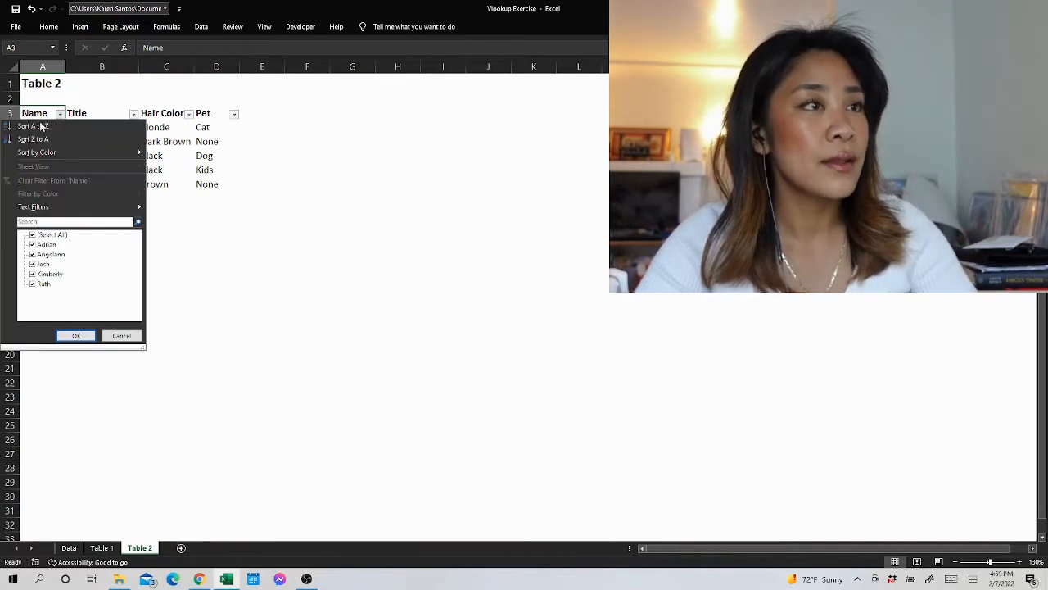
{"action": "key", "text": "Up"}
{"action": "key", "text": "Down"}
{"action": "type", "text": "ev"}
{"action": "key", "text": "BackSpace"}
{"action": "key", "text": "BackSpace"}
{"action": "type", "text": "v"}
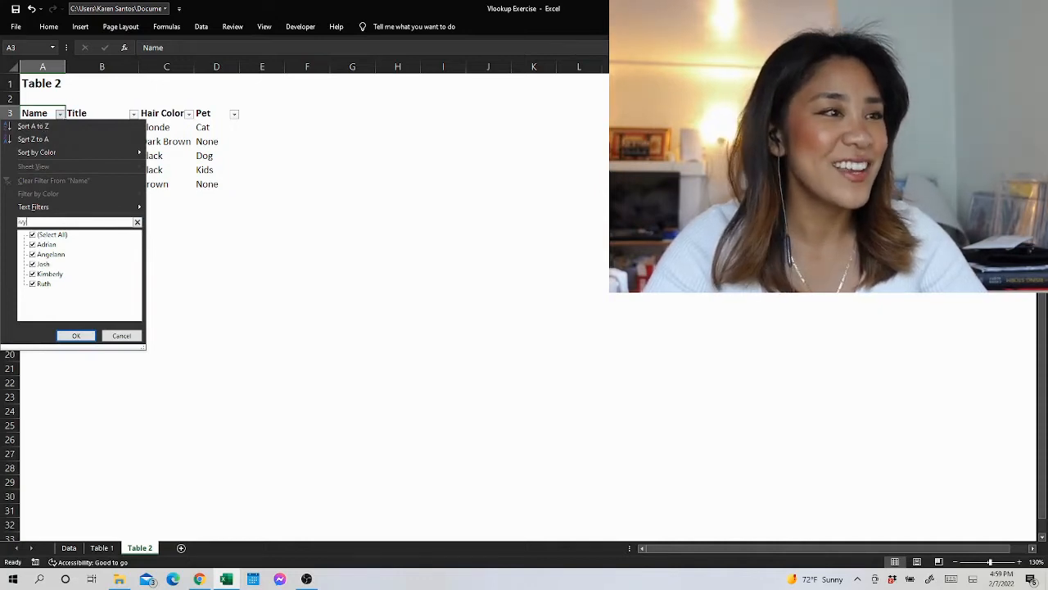
{"action": "type", "text": "y"}
{"action": "key", "text": "BackSpace"}
{"action": "key", "text": "BackSpace"}
- Search Table 2's Name filter list for the name from row 31 of the Data sheet, without applying a filter
{"action": "type", "text": "char"}
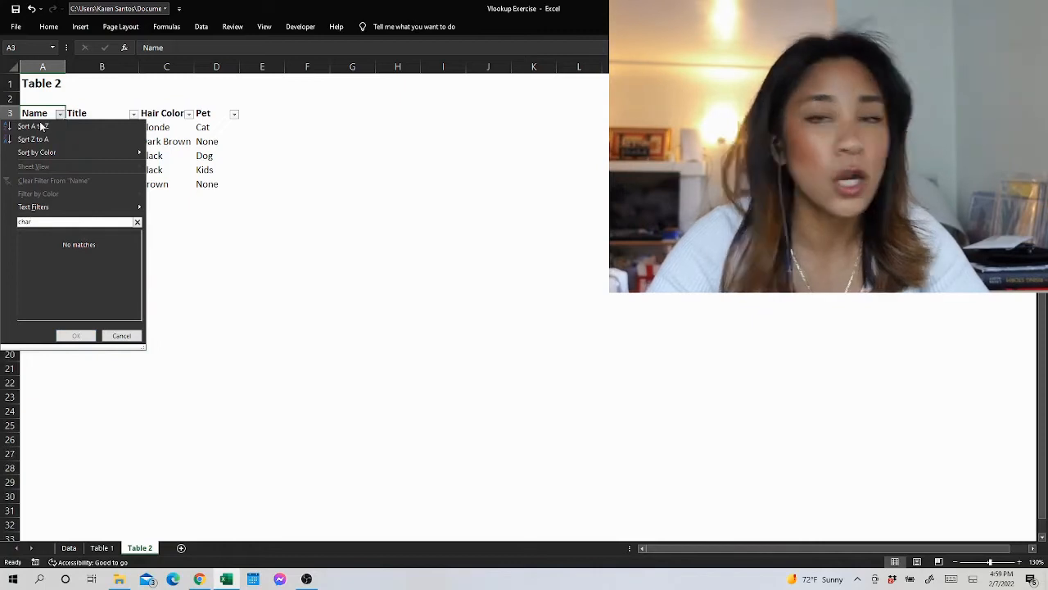
{"action": "key", "text": "BackSpace"}
{"action": "key", "text": "BackSpace"}
{"action": "key", "text": "BackSpace"}
{"action": "key", "text": "BackSpace"}
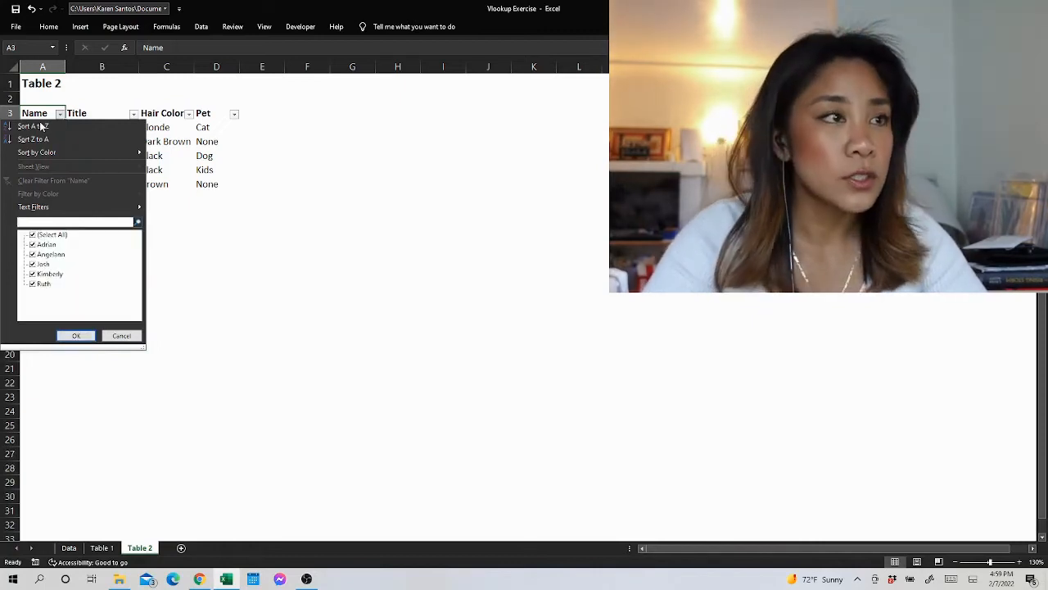
{"action": "left_click", "coordinate": [287, 172]}
- Review the Title lookup results in E30:E31 on the Data sheet
{"action": "left_click", "coordinate": [68, 548]}
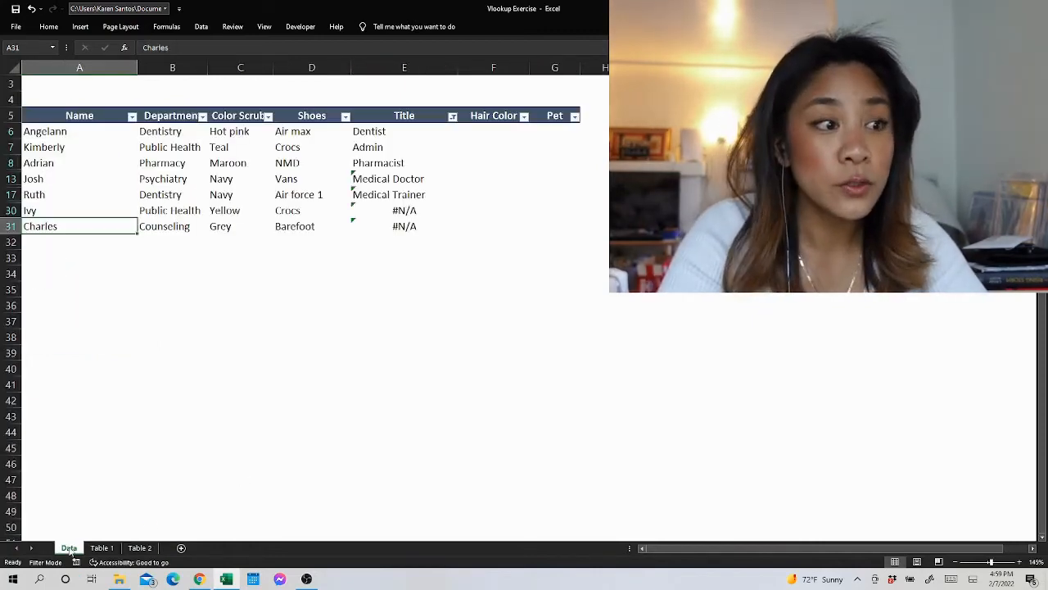
{"action": "left_click_drag", "start_coordinate": [419, 210], "coordinate": [420, 227]}
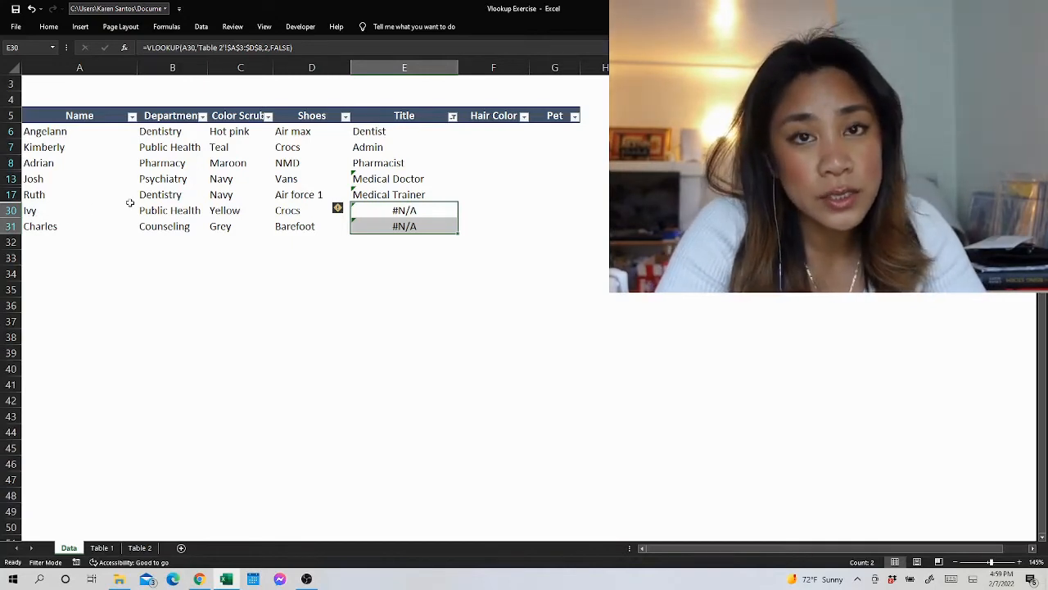
{"action": "key", "text": "Up"}
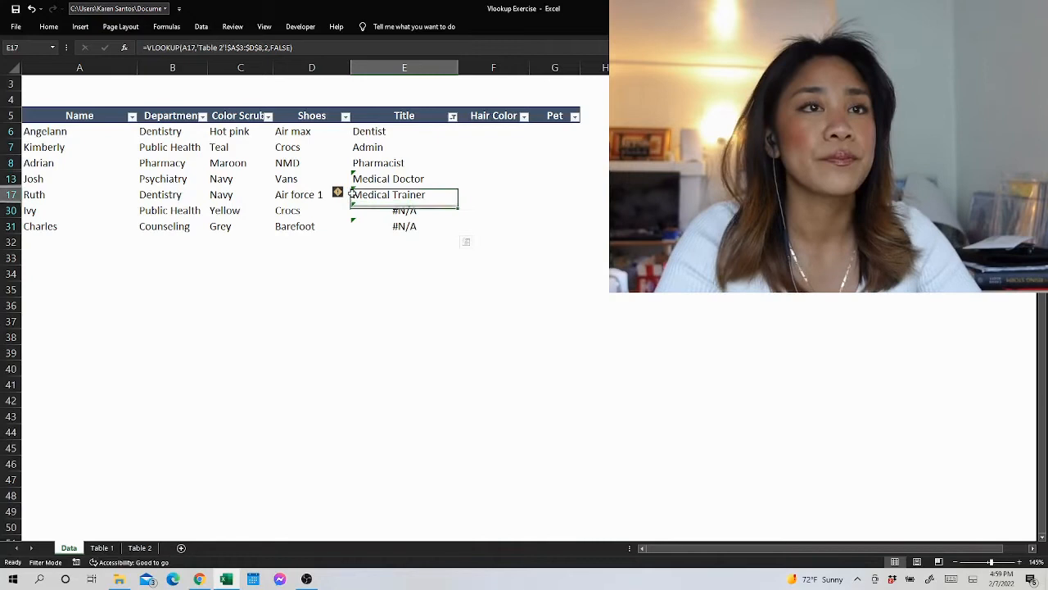
- Clear the filter from the Title column and examine the Hair Color and Pet columns
{"action": "left_click", "coordinate": [450, 116]}
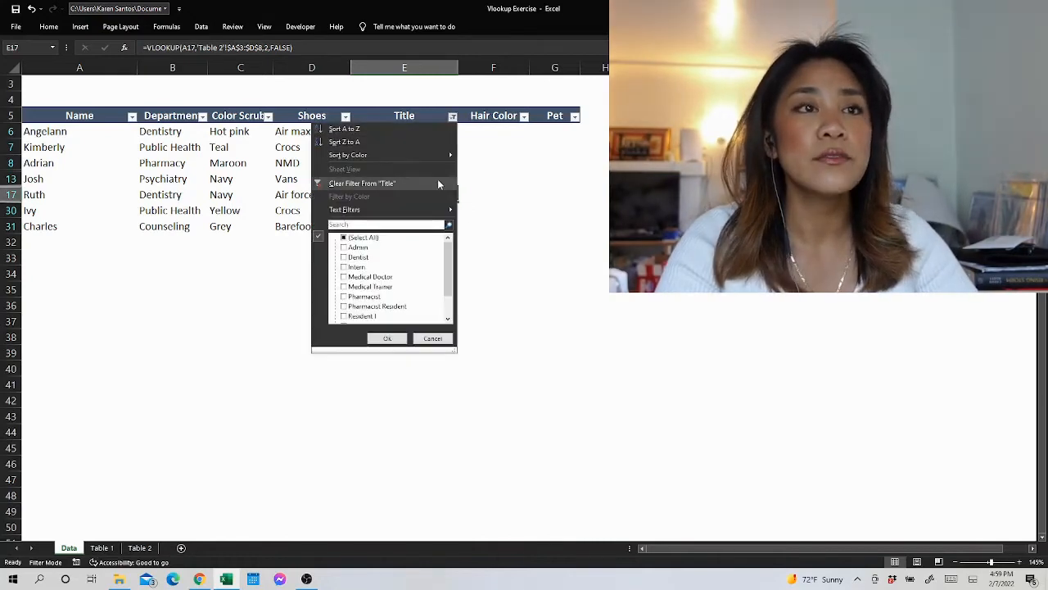
{"action": "left_click", "coordinate": [437, 180]}
{"action": "left_click", "coordinate": [435, 210]}
{"action": "left_click_drag", "start_coordinate": [491, 131], "coordinate": [550, 170]}
{"action": "left_click", "coordinate": [509, 135]}
{"action": "left_click", "coordinate": [556, 140]}
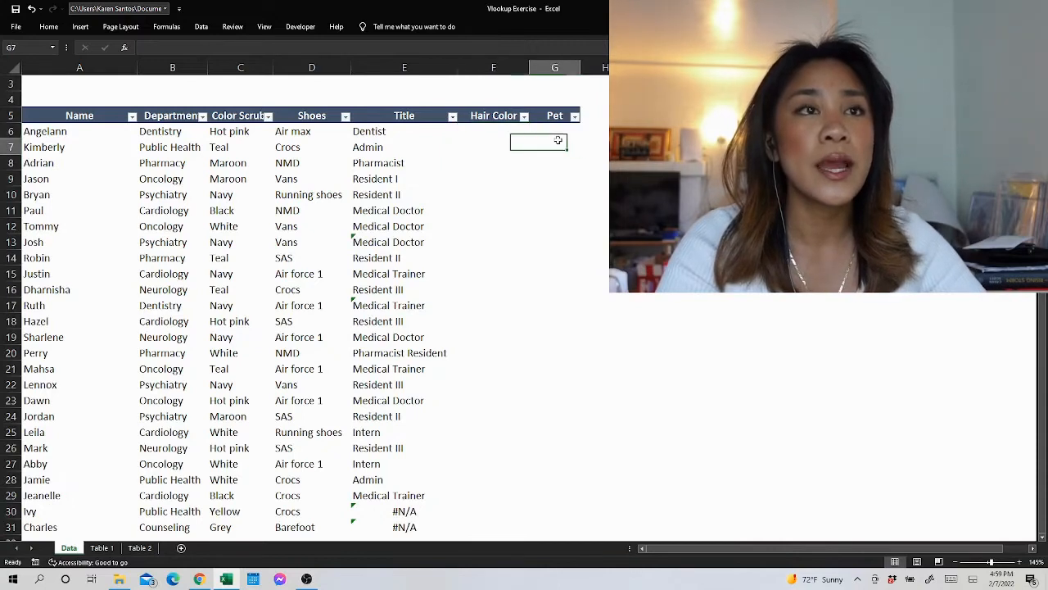
{"action": "left_click", "coordinate": [499, 127]}
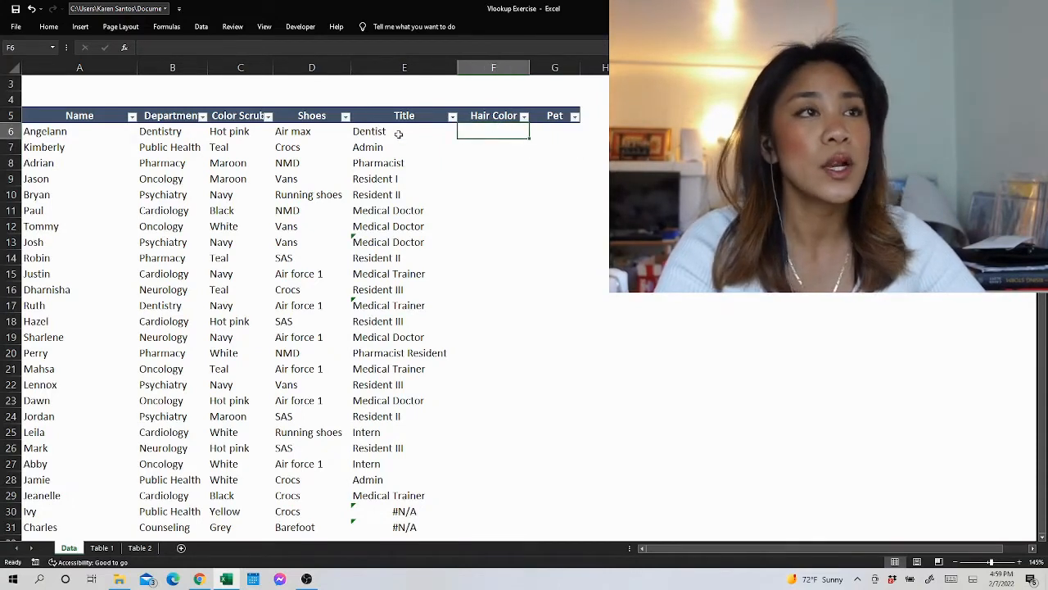
- Undo the clearing of the Title column's filter
{"action": "left_click", "coordinate": [28, 10]}
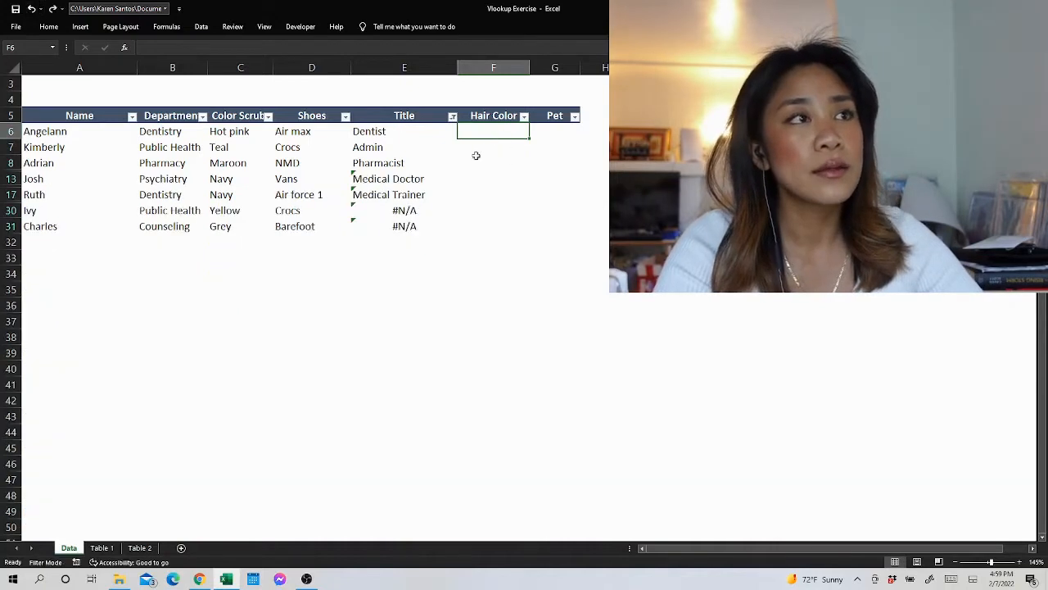
{"action": "left_click", "coordinate": [477, 161]}
{"action": "left_click", "coordinate": [431, 228]}
- Review the VLOOKUP formula in E6 and the range A3:D8 it refers to on the Table 2 sheet
{"action": "left_click", "coordinate": [380, 134]}
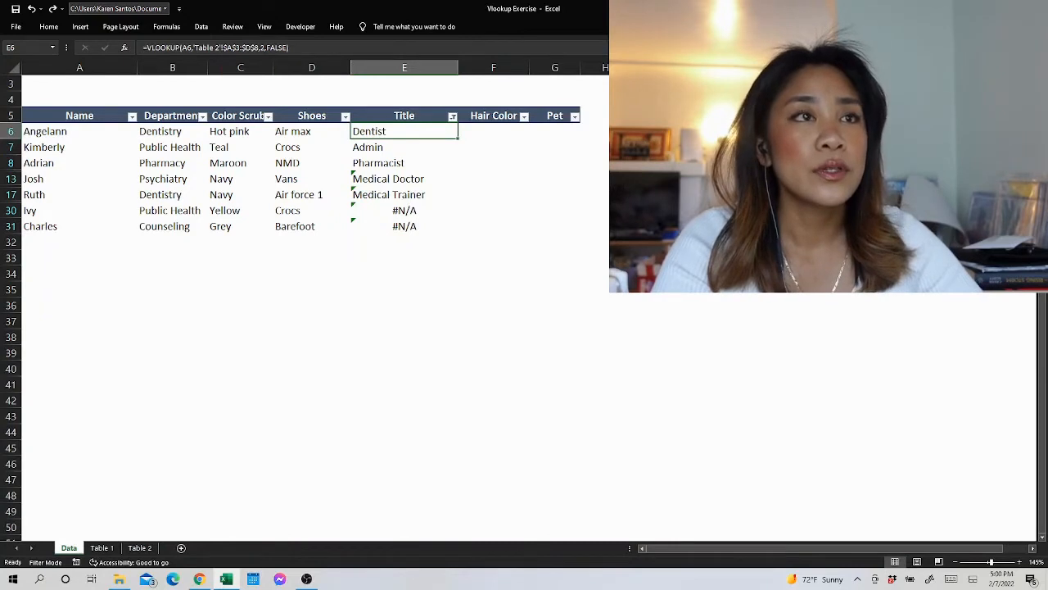
{"action": "left_click", "coordinate": [263, 48]}
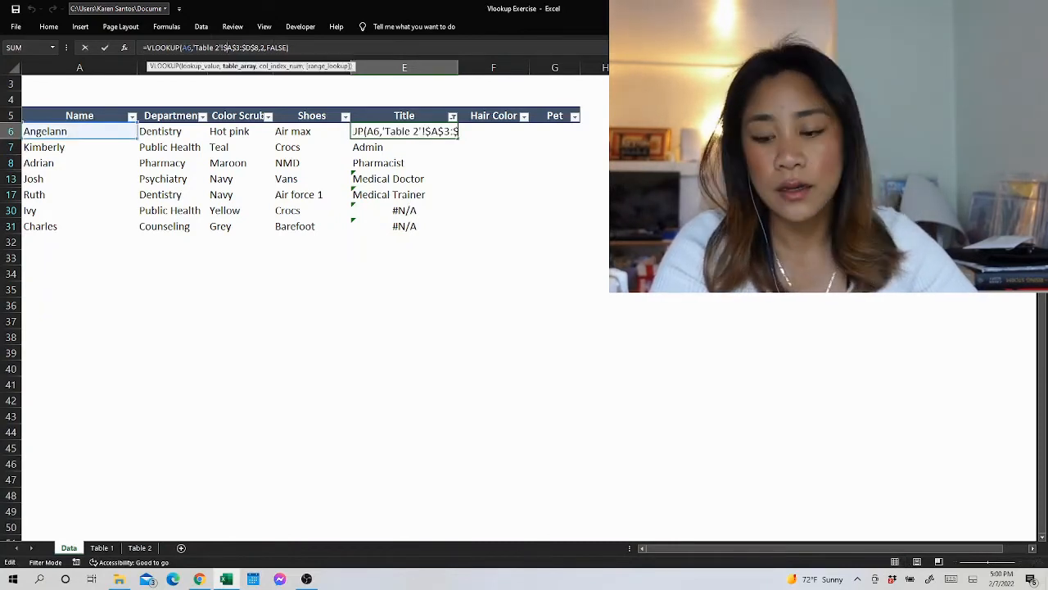
{"action": "key", "text": "Escape"}
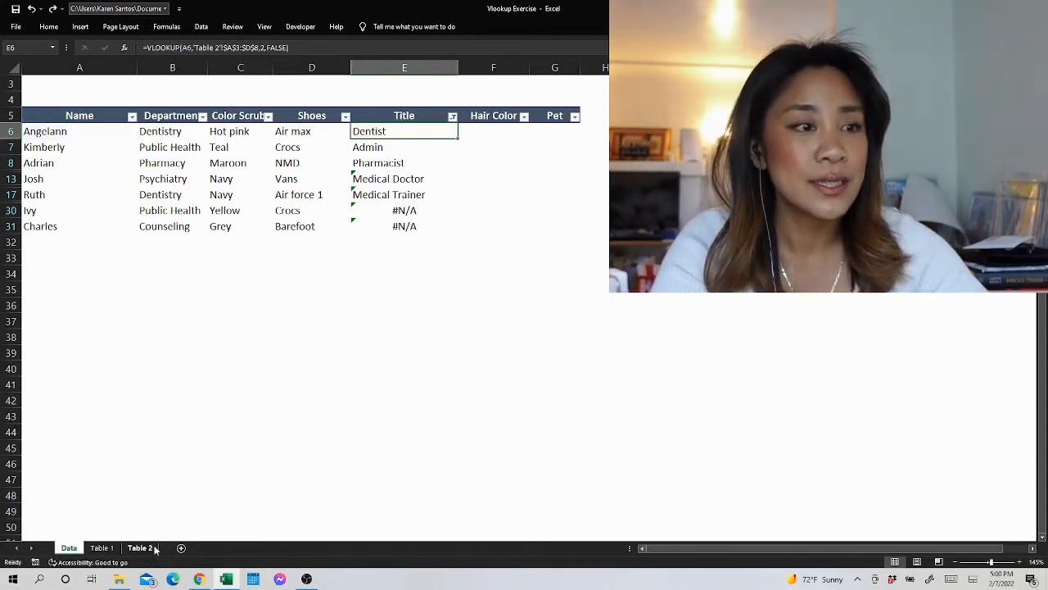
{"action": "left_click", "coordinate": [139, 547]}
{"action": "left_click_drag", "start_coordinate": [31, 111], "coordinate": [226, 193]}
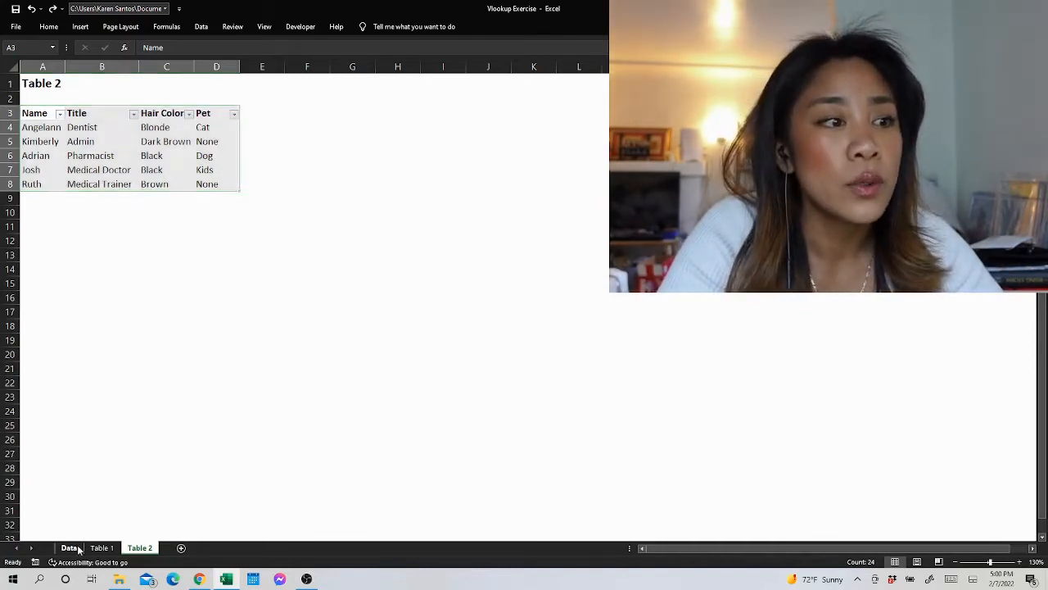
{"action": "left_click", "coordinate": [69, 547]}
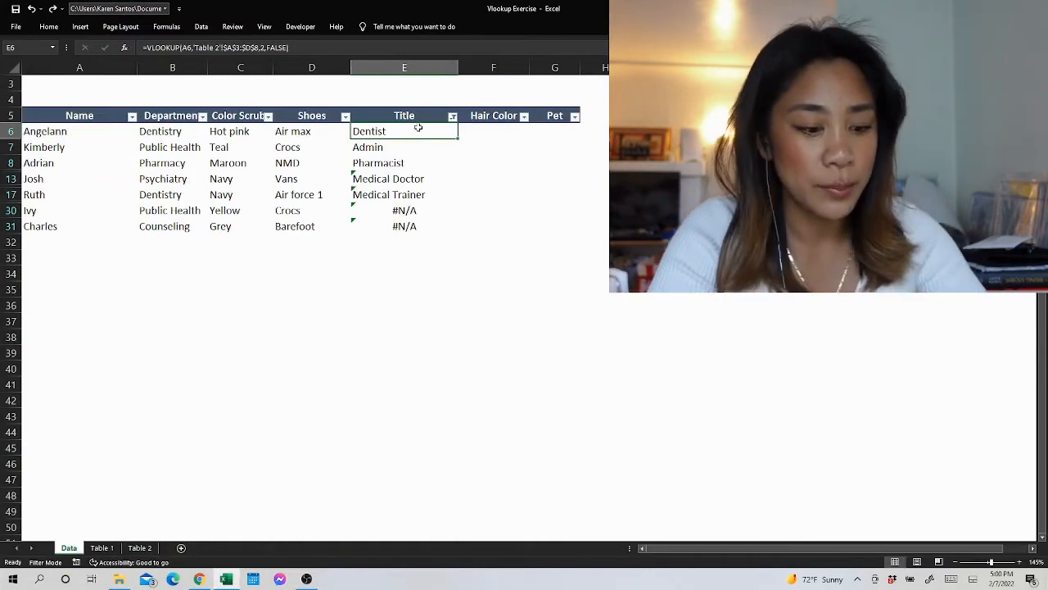
- Copy the VLOOKUP formula from E6 into the Hair Color and Pet cells F6 and G6
{"action": "key", "text": "ctrl+c"}
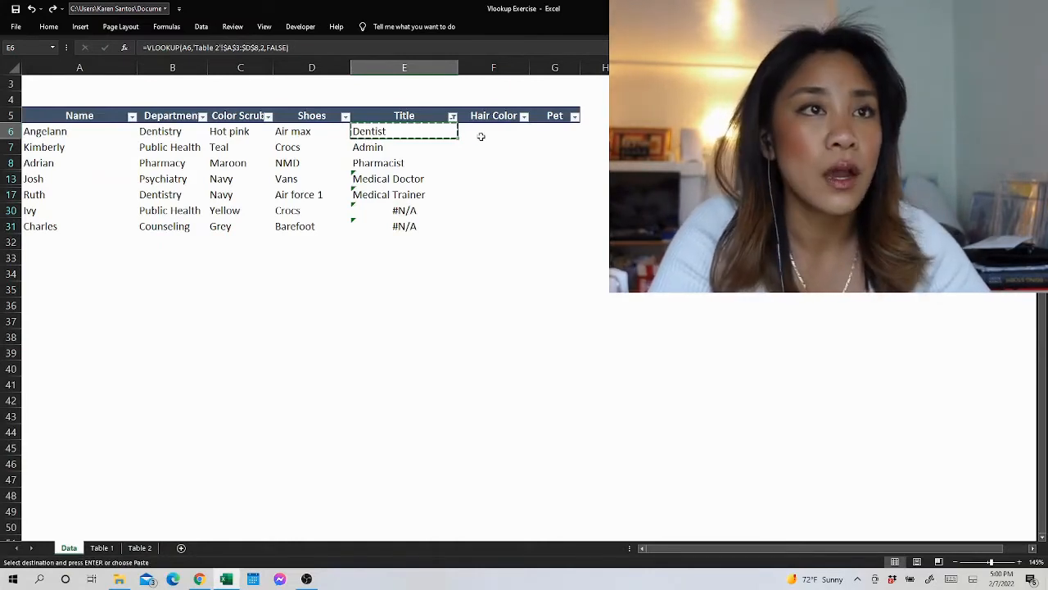
{"action": "left_click", "coordinate": [489, 131]}
{"action": "key", "text": "ctrl+v"}
{"action": "left_click", "coordinate": [569, 131]}
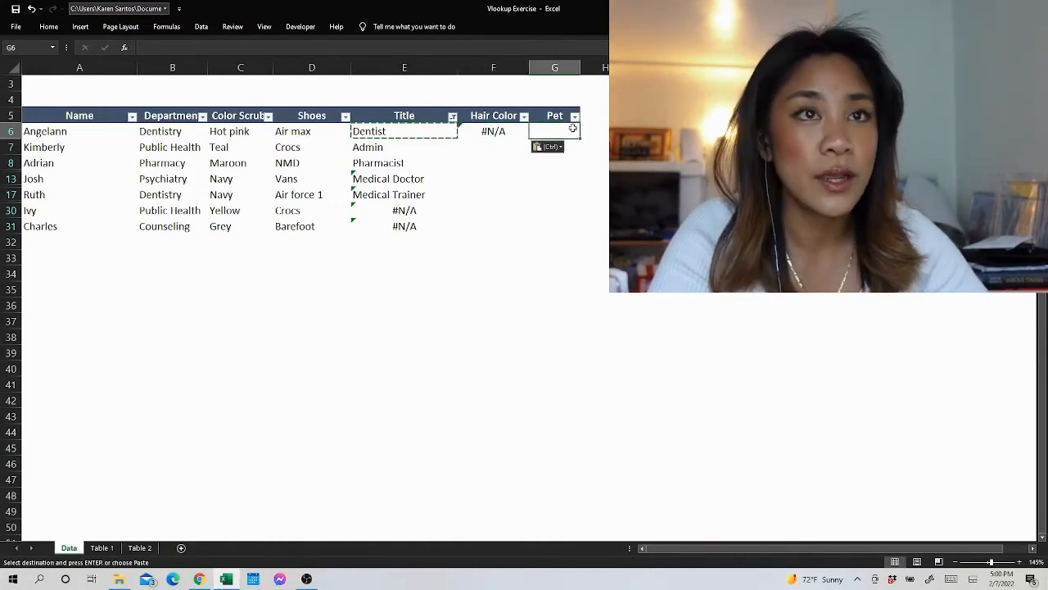
{"action": "key", "text": "ctrl+v"}
- Examine the copied lookup formula in F6 and compare it with the columns on the Table 2 sheet
{"action": "double_click", "coordinate": [489, 132]}
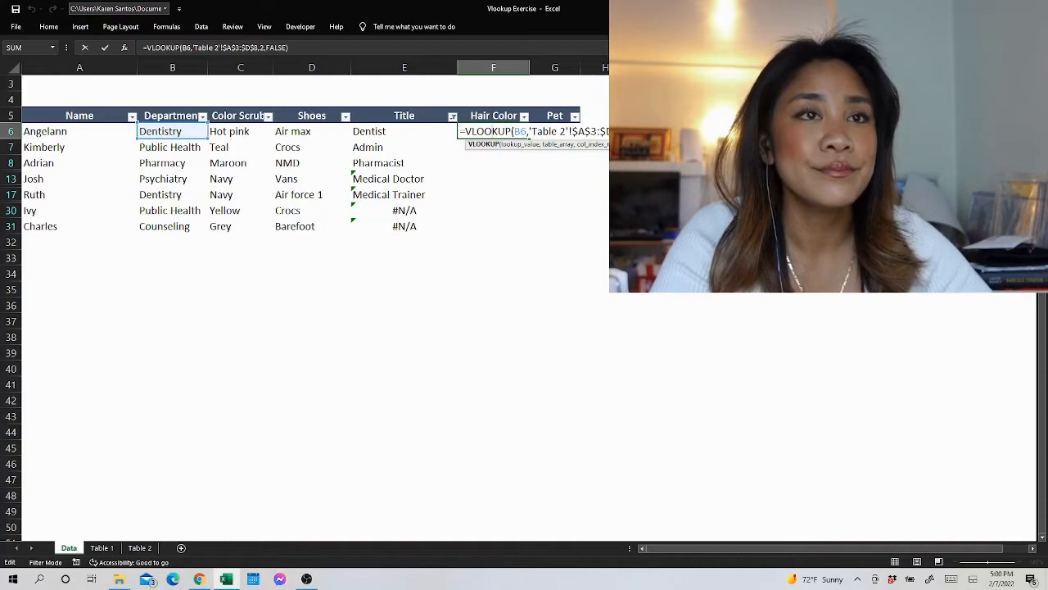
{"action": "key", "text": "Escape"}
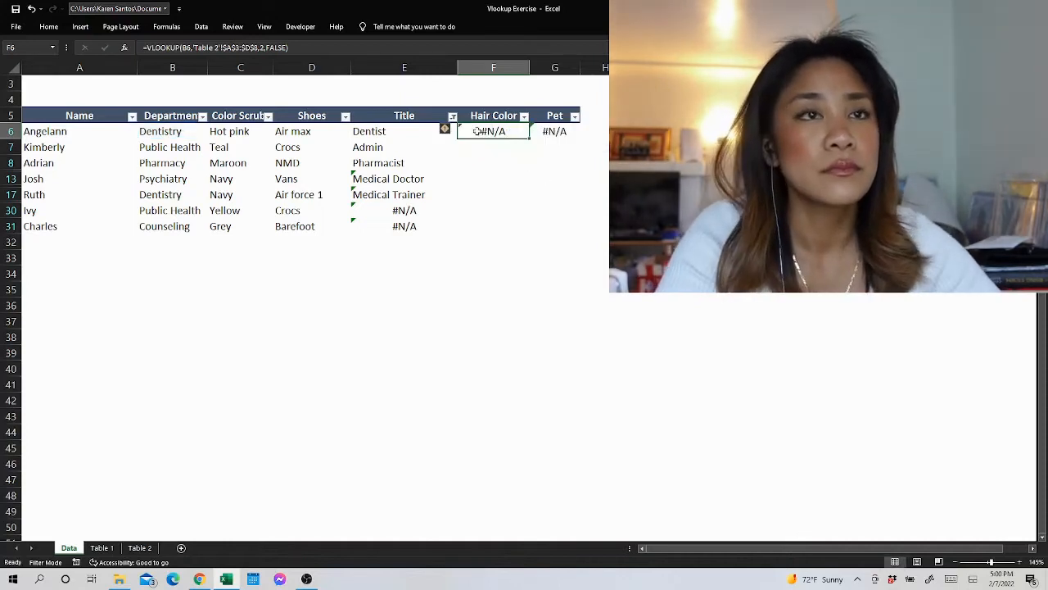
{"action": "left_click_drag", "start_coordinate": [476, 131], "coordinate": [557, 129]}
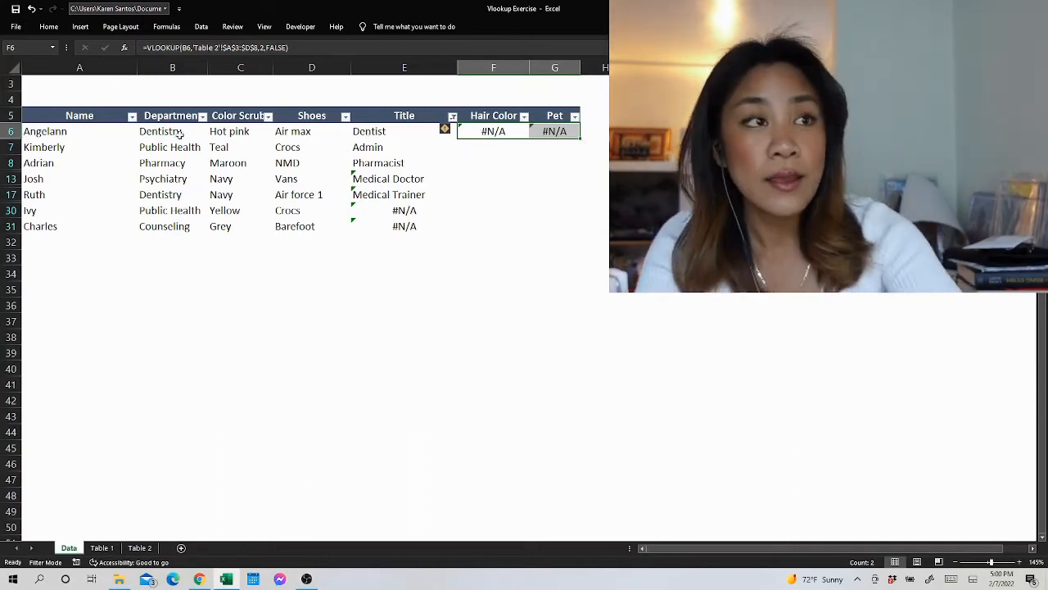
{"action": "left_click", "coordinate": [140, 547]}
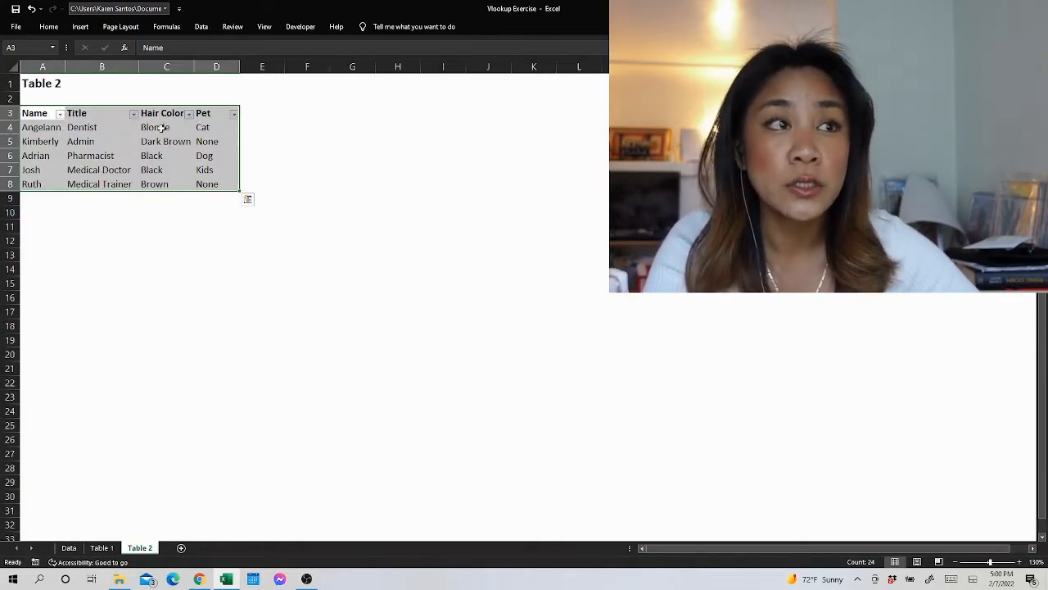
{"action": "left_click", "coordinate": [69, 547]}
{"action": "left_click", "coordinate": [499, 130]}
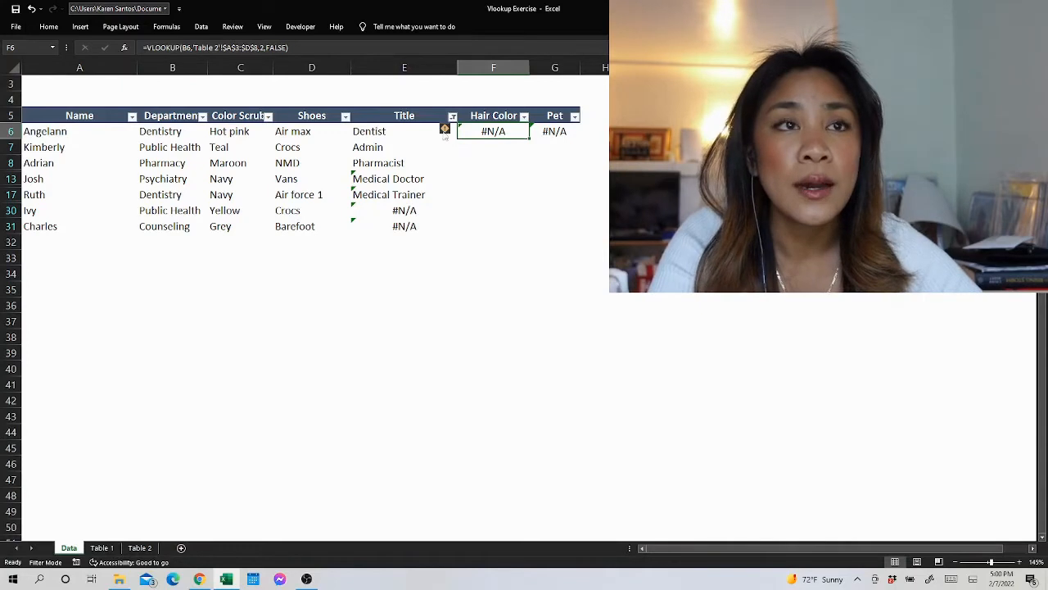
- Compare the lookup value references in the F6 and E6 formulas, leaving both formulas as they are
{"action": "double_click", "coordinate": [502, 131]}
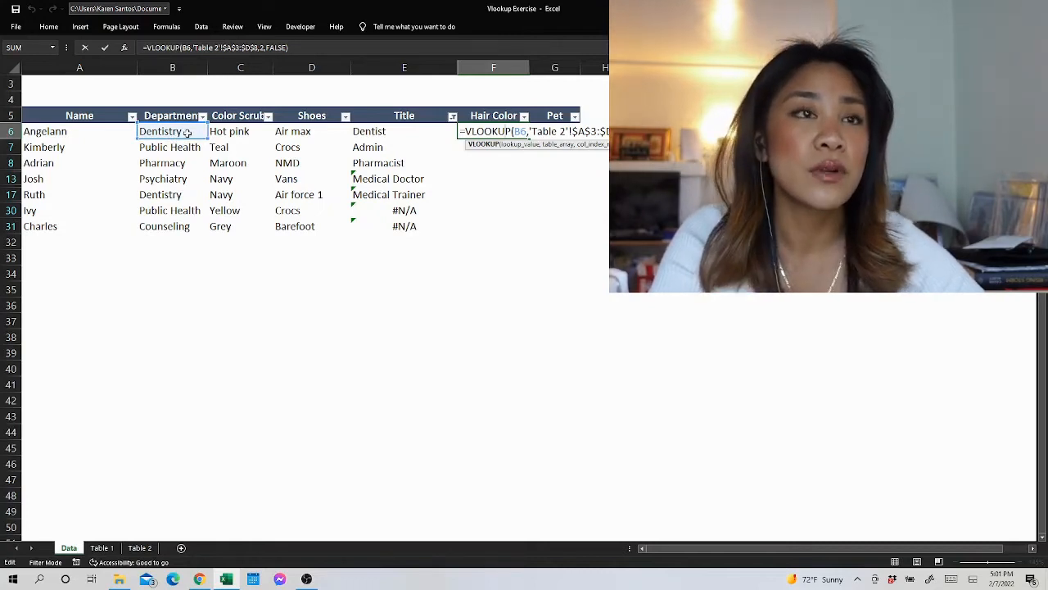
{"action": "key", "text": "Return"}
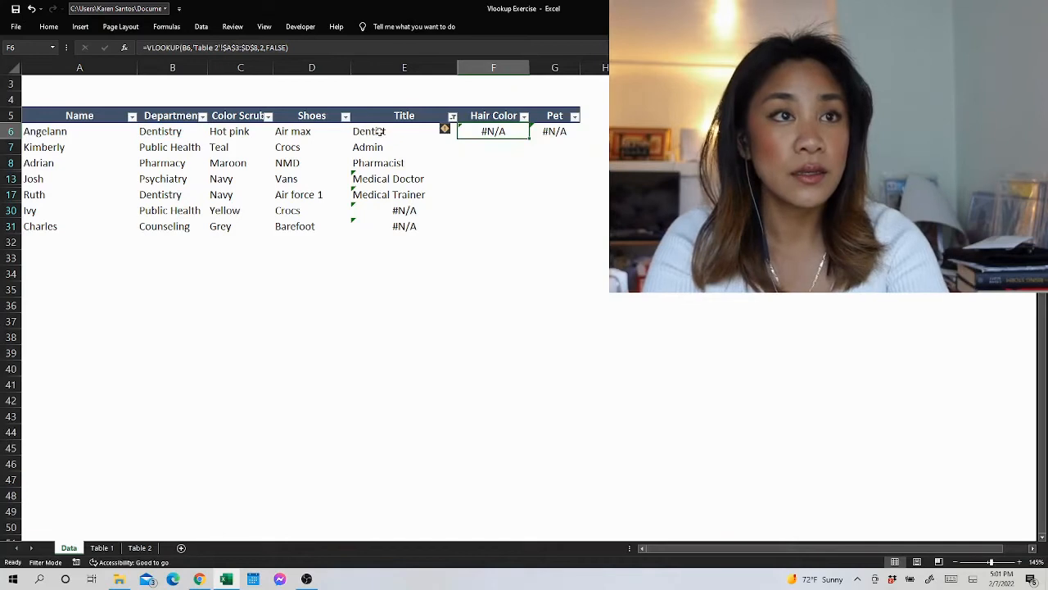
{"action": "double_click", "coordinate": [381, 131]}
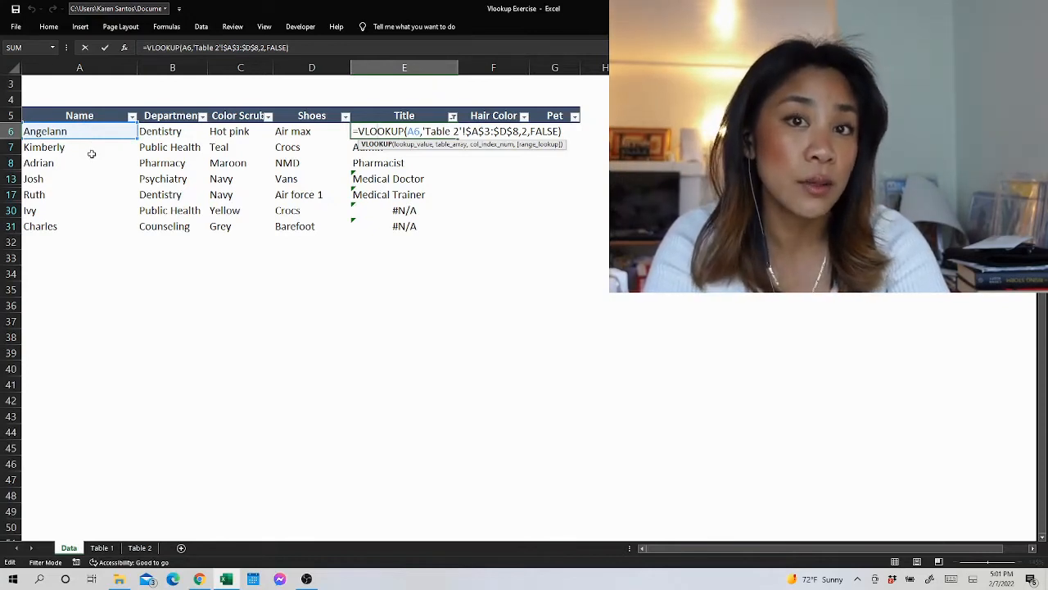
{"action": "key", "text": "ctrl+Return"}
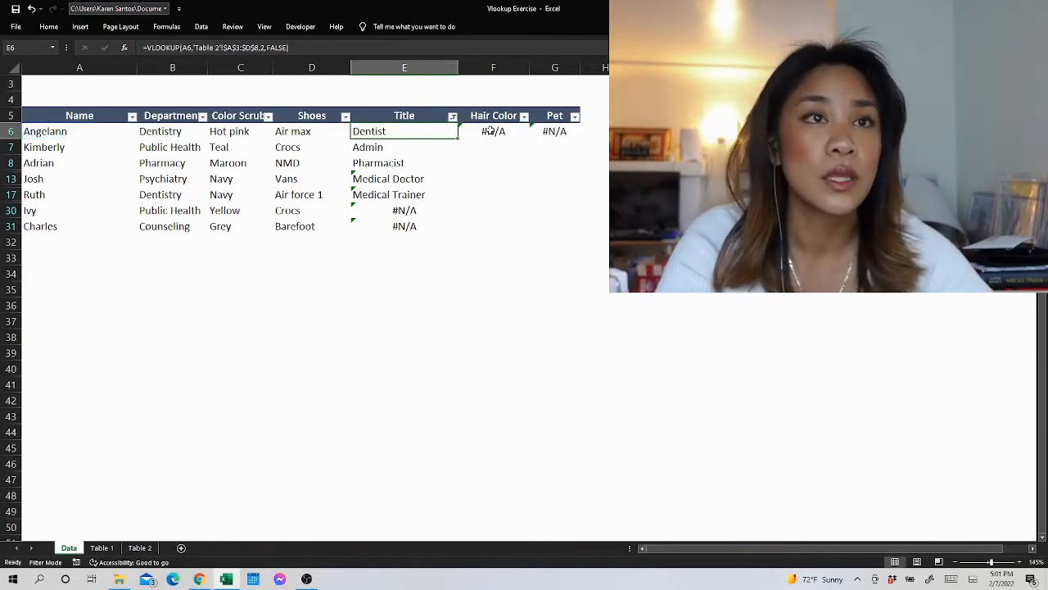
- Check which cells the VLOOKUP formulas in F6 and G6 use as their lookup values
{"action": "key", "text": "Right"}
{"action": "key", "text": "F2"}
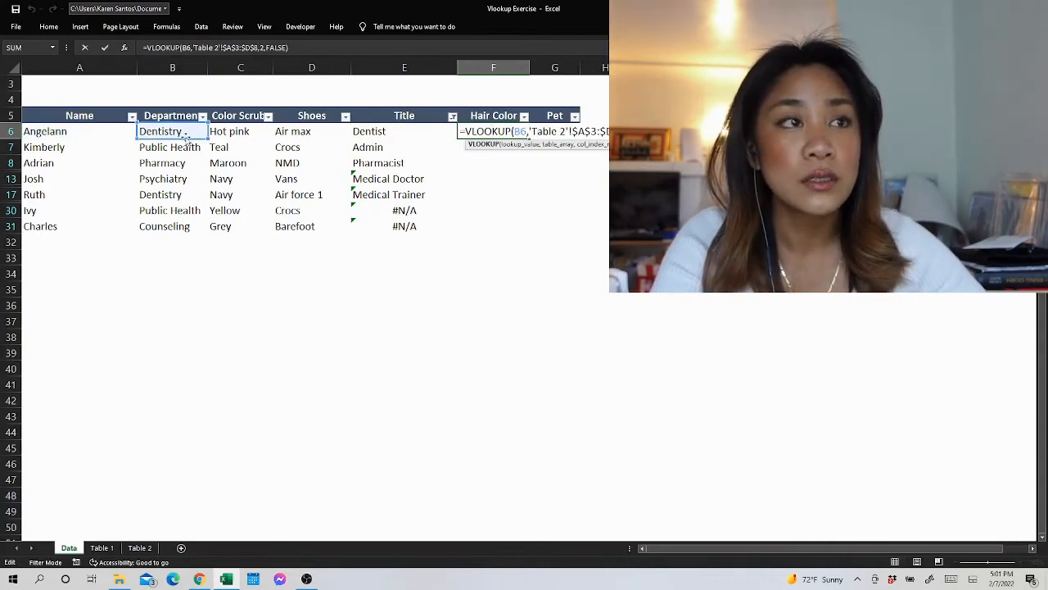
{"action": "key", "text": "ctrl+Return"}
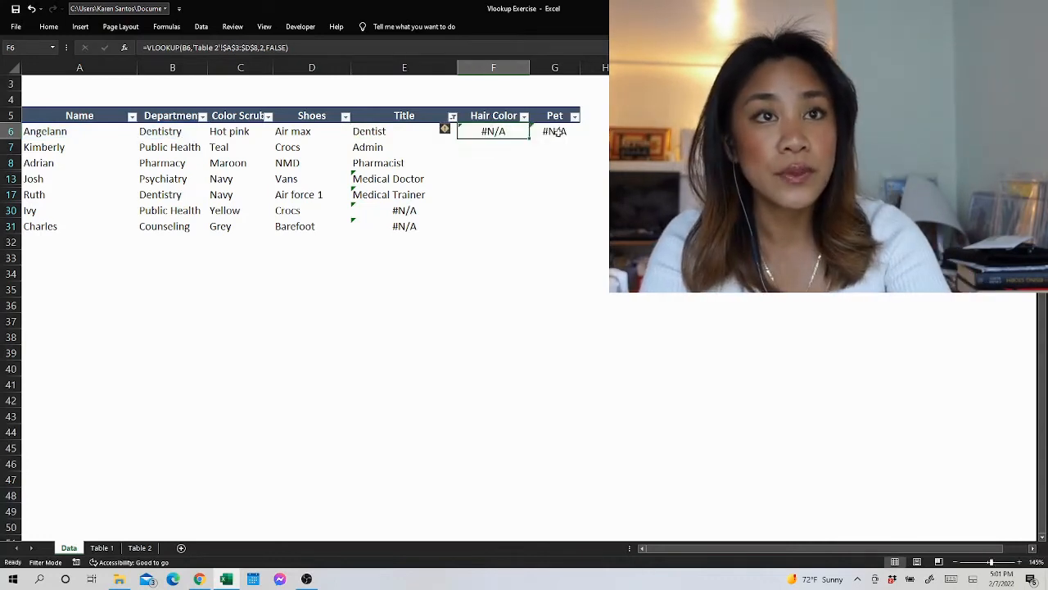
{"action": "key", "text": "Right"}
{"action": "key", "text": "F2"}
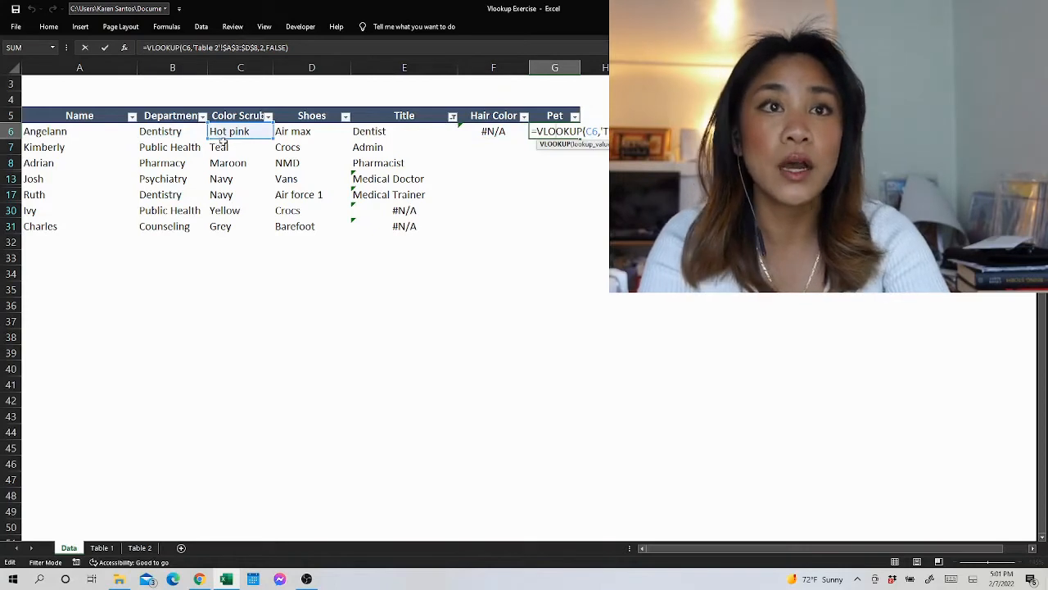
{"action": "key", "text": "ctrl+Return"}
{"action": "left_click", "coordinate": [491, 128]}
{"action": "double_click", "coordinate": [492, 129]}
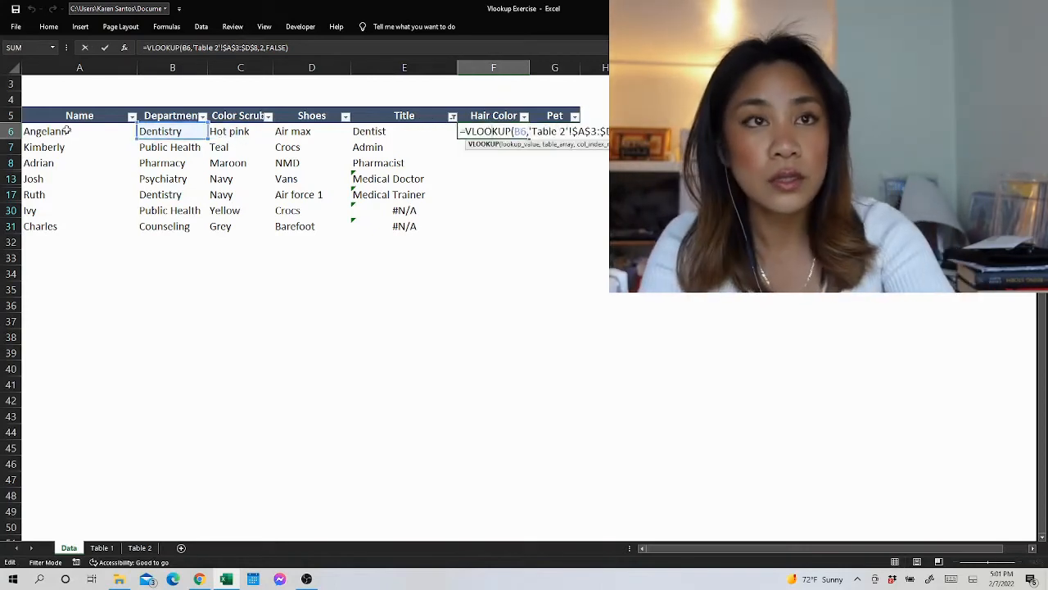
{"action": "left_click_drag", "start_coordinate": [199, 137], "coordinate": [70, 141]}
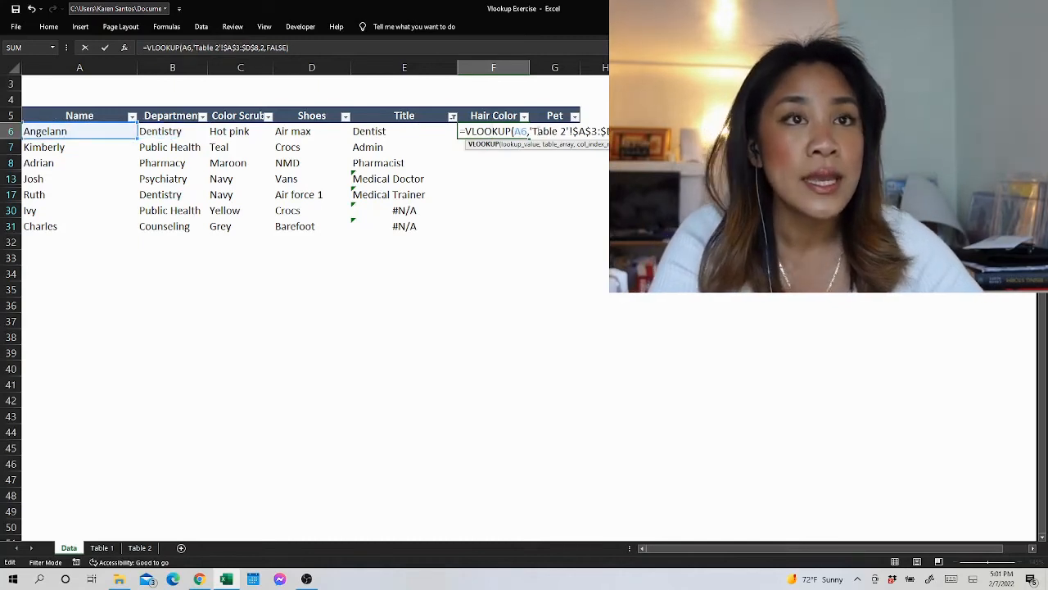
{"action": "left_click", "coordinate": [523, 131]}
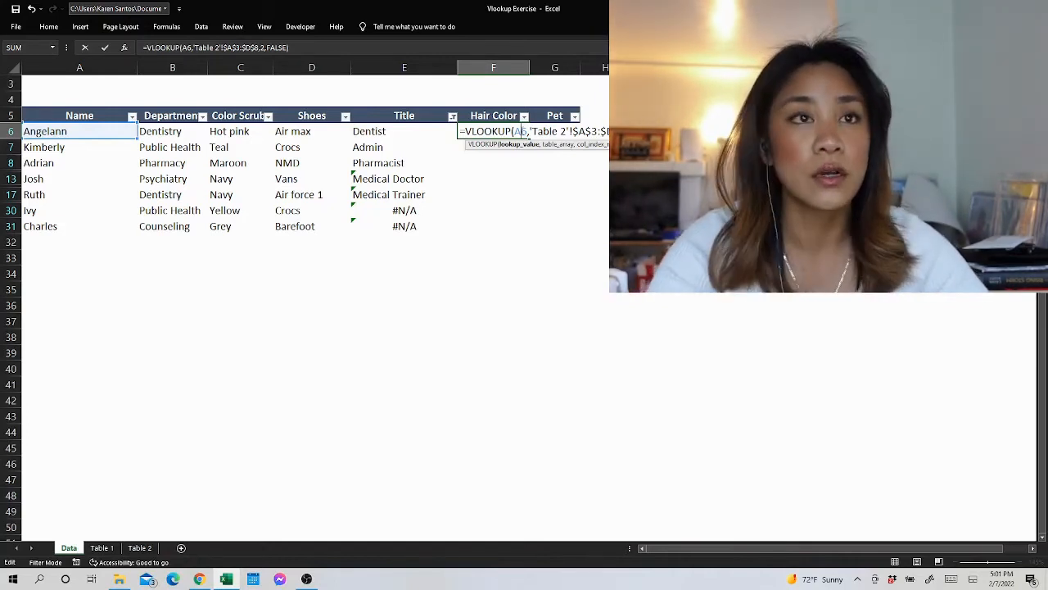
{"action": "key", "text": "F4"}
{"action": "key", "text": "F4"}
{"action": "key", "text": "F4"}
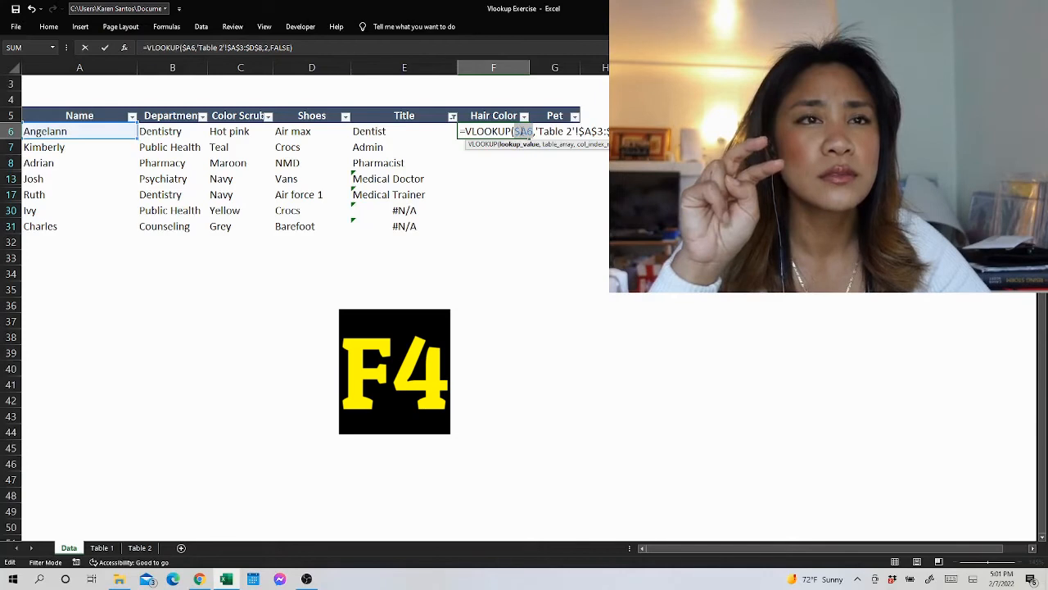
{"action": "key", "text": "F4"}
{"action": "key", "text": "F4"}
{"action": "key", "text": "F4"}
{"action": "key", "text": "F4"}
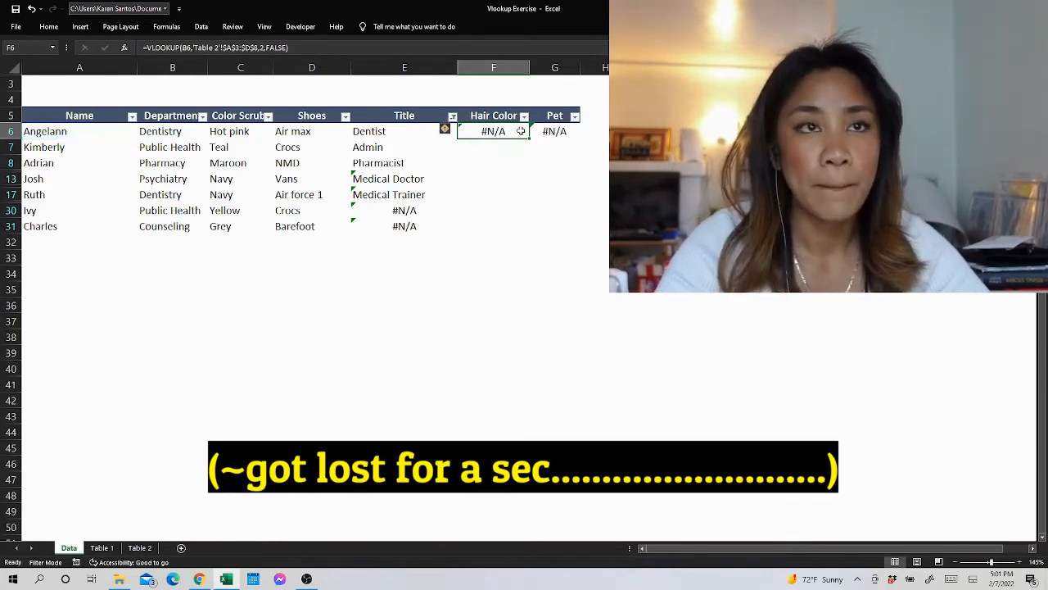
- Change the lookup value in the F6 Hair Color formula to $A6, locking only the column
{"action": "double_click", "coordinate": [521, 131]}
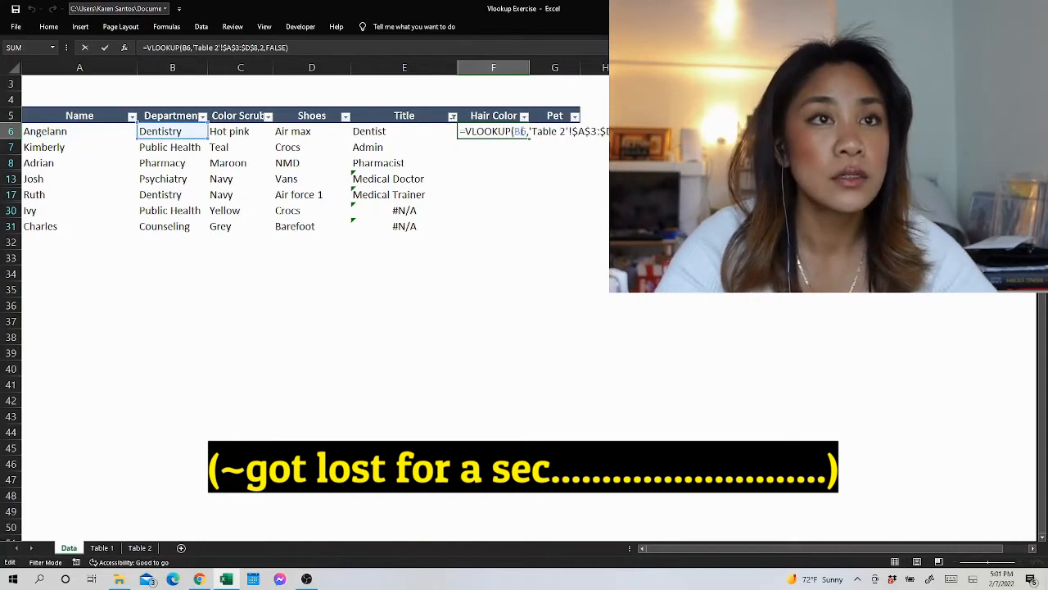
{"action": "left_click", "coordinate": [160, 142]}
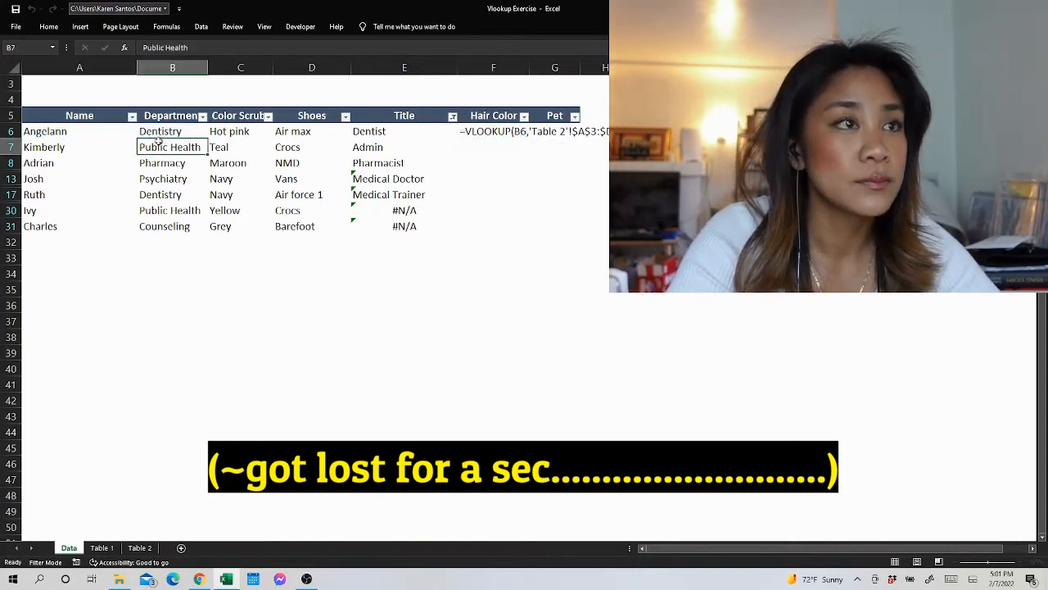
{"action": "key", "text": "ctrl+z"}
{"action": "key", "text": "F2"}
{"action": "left_click", "coordinate": [119, 139]}
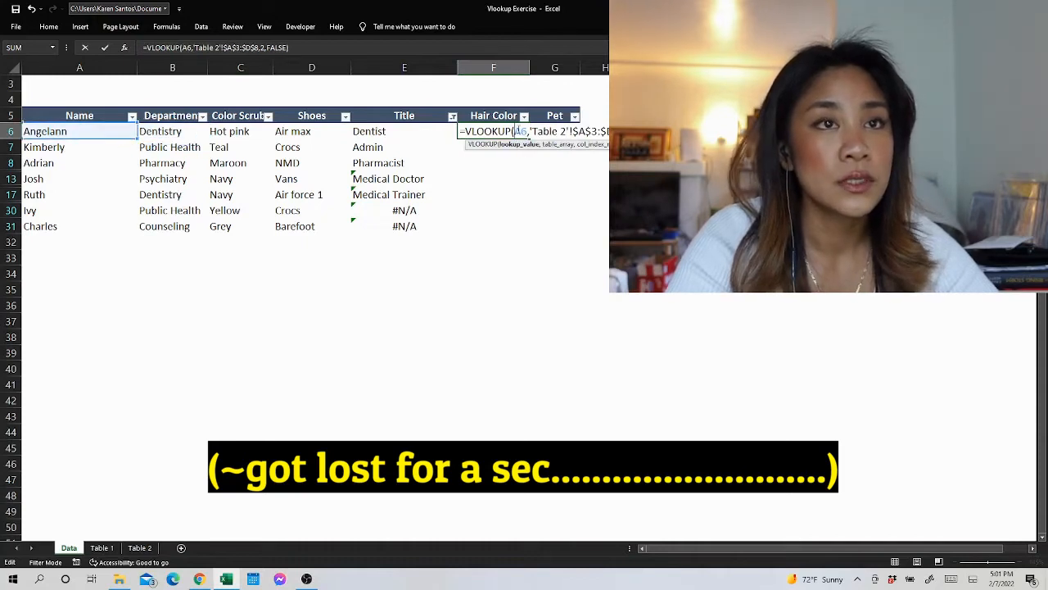
{"action": "key", "text": "F4"}
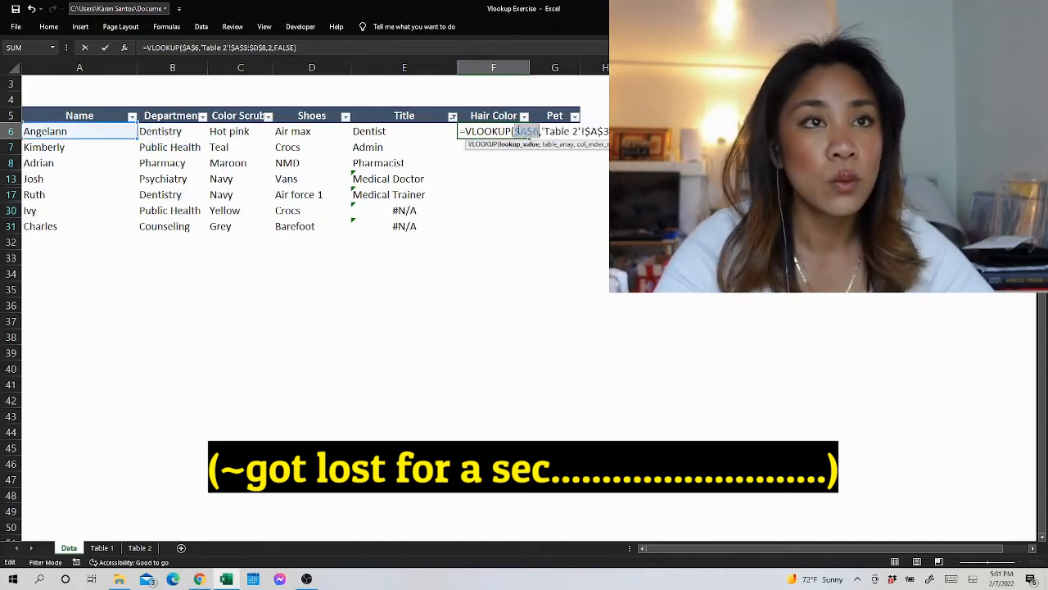
{"action": "key", "text": "F4"}
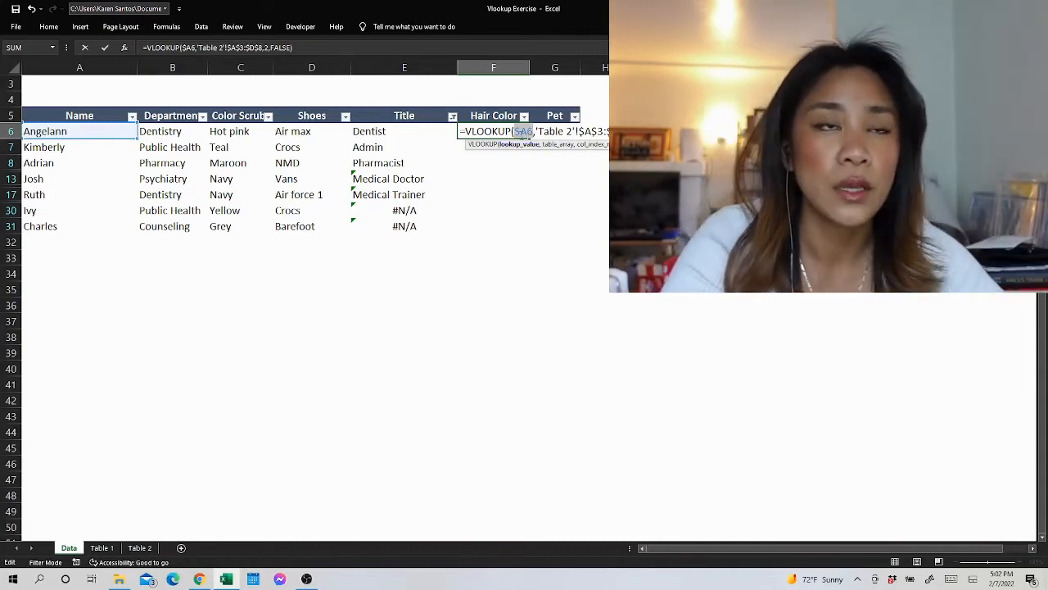
{"action": "key", "text": "Return"}
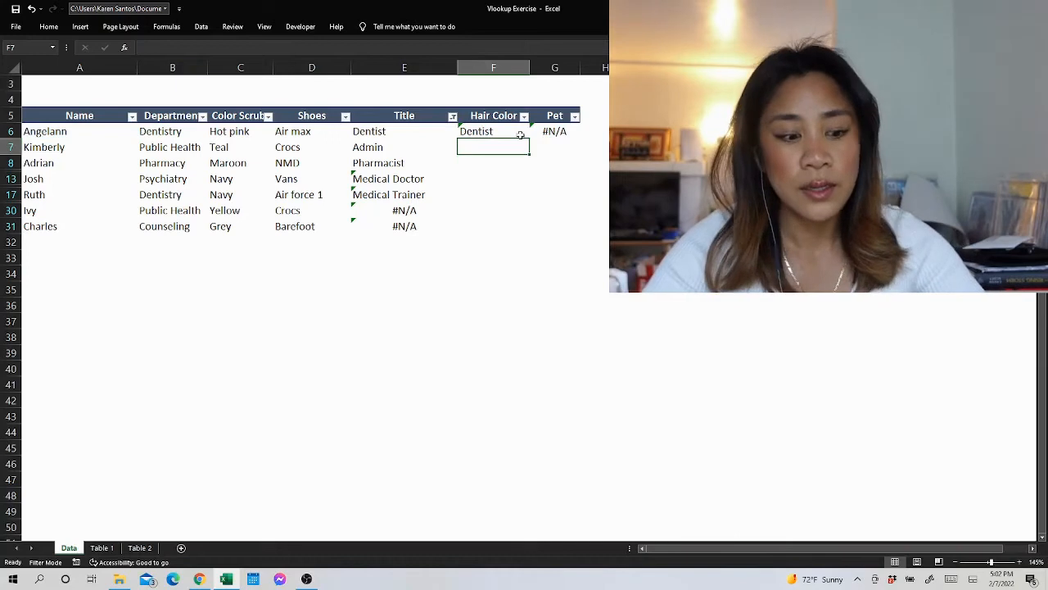
- Copy the column-locked VLOOKUP formula from F6 into the Pet cell G6
{"action": "left_click", "coordinate": [506, 130]}
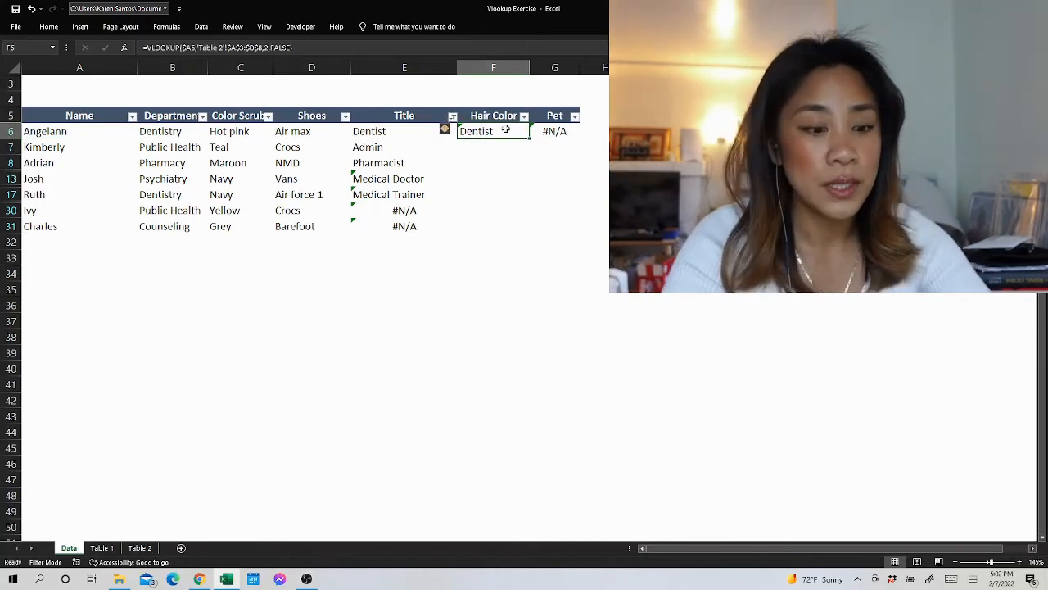
{"action": "key", "text": "ctrl+c"}
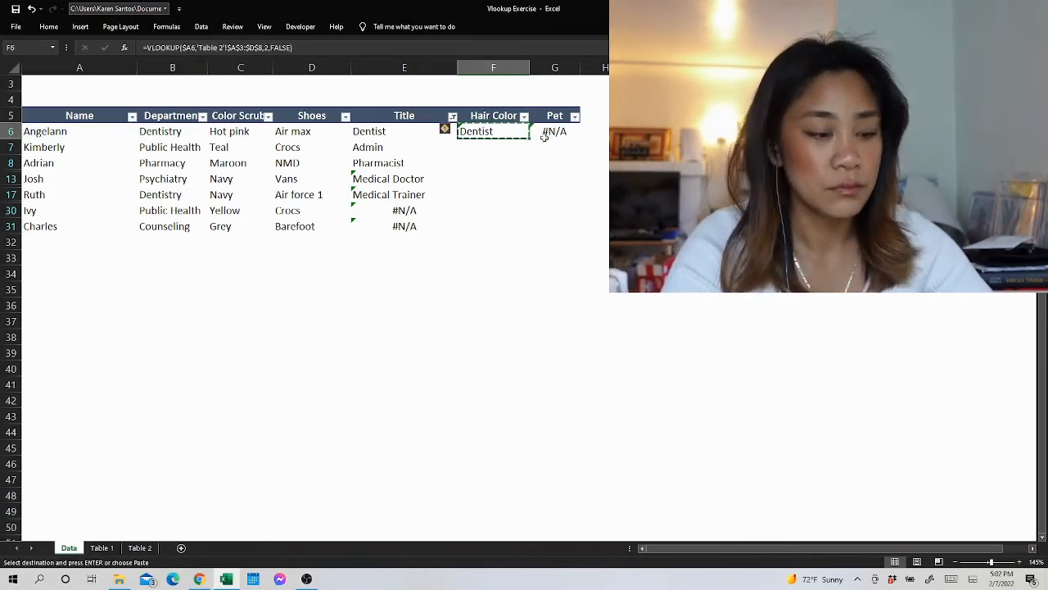
{"action": "left_click", "coordinate": [544, 137]}
{"action": "key", "text": "ctrl+v"}
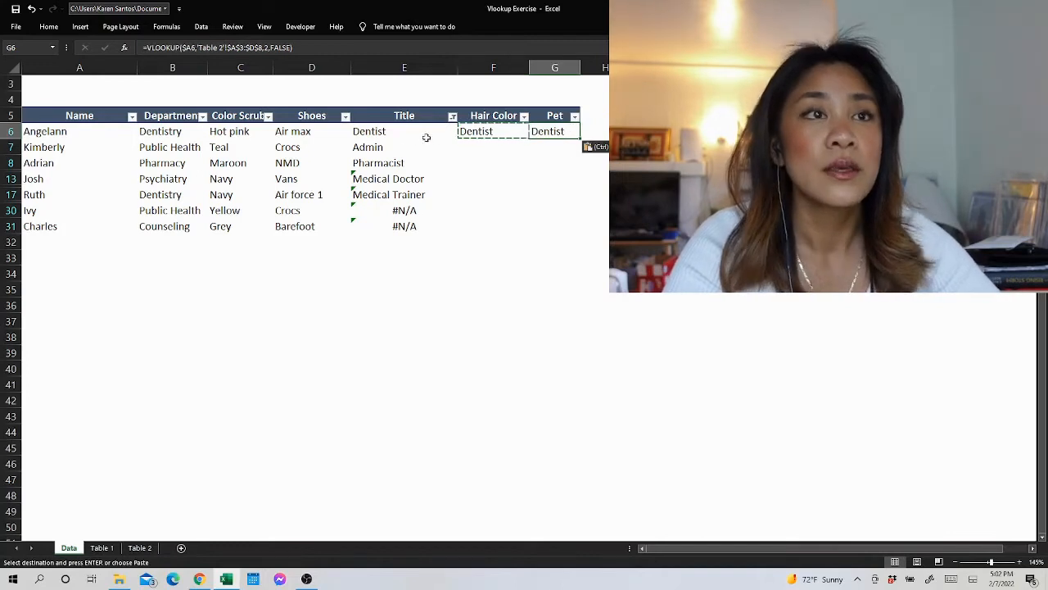
- Compare the row 6 lookup formulas with the positions of the Hair Color and Pet columns on the Table 2 sheet
{"action": "left_click_drag", "start_coordinate": [397, 131], "coordinate": [398, 121]}
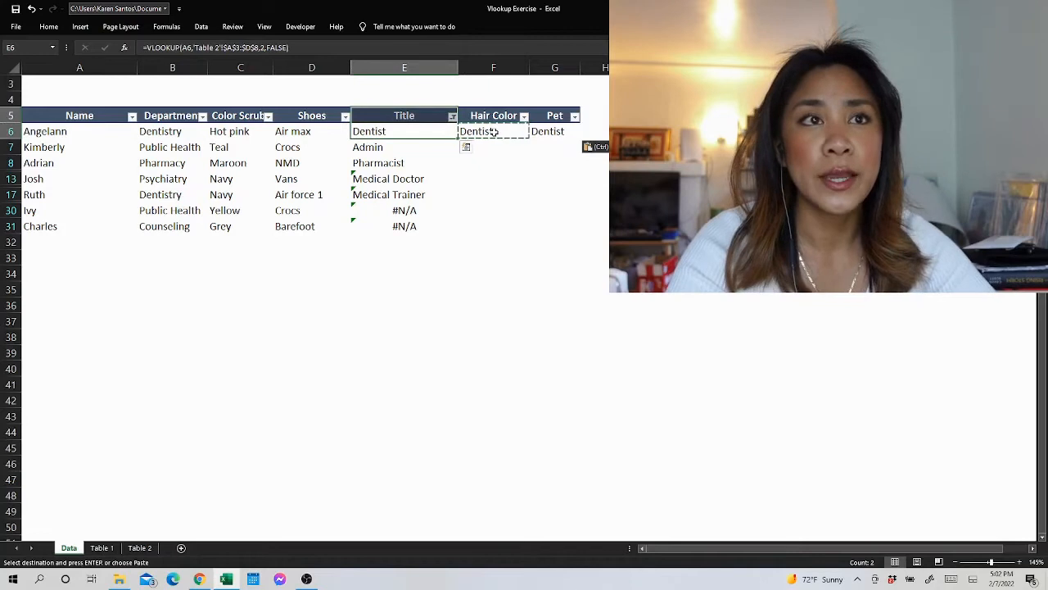
{"action": "left_click", "coordinate": [551, 134]}
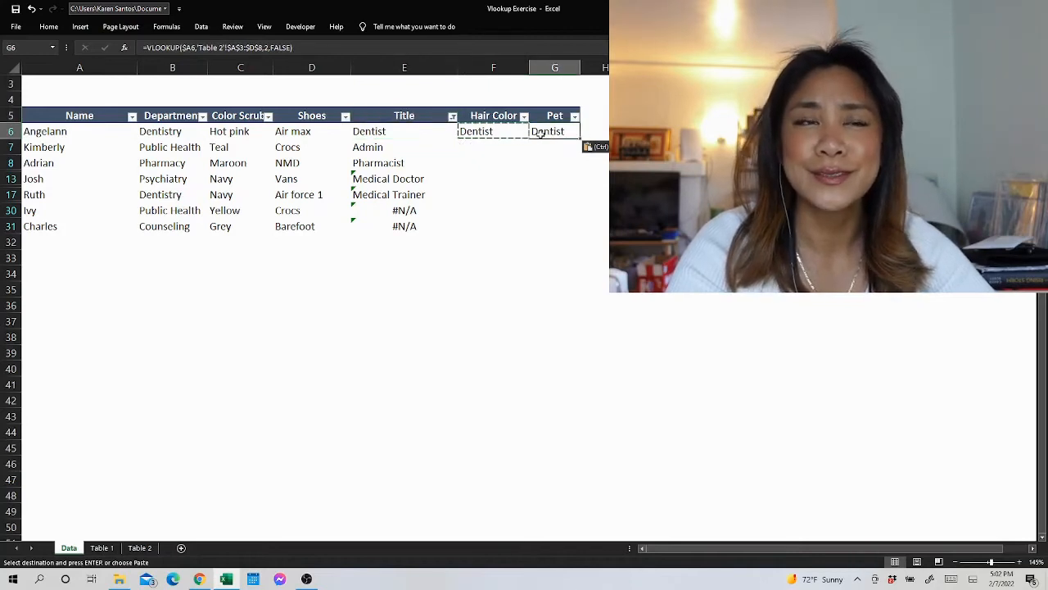
{"action": "left_click", "coordinate": [476, 132]}
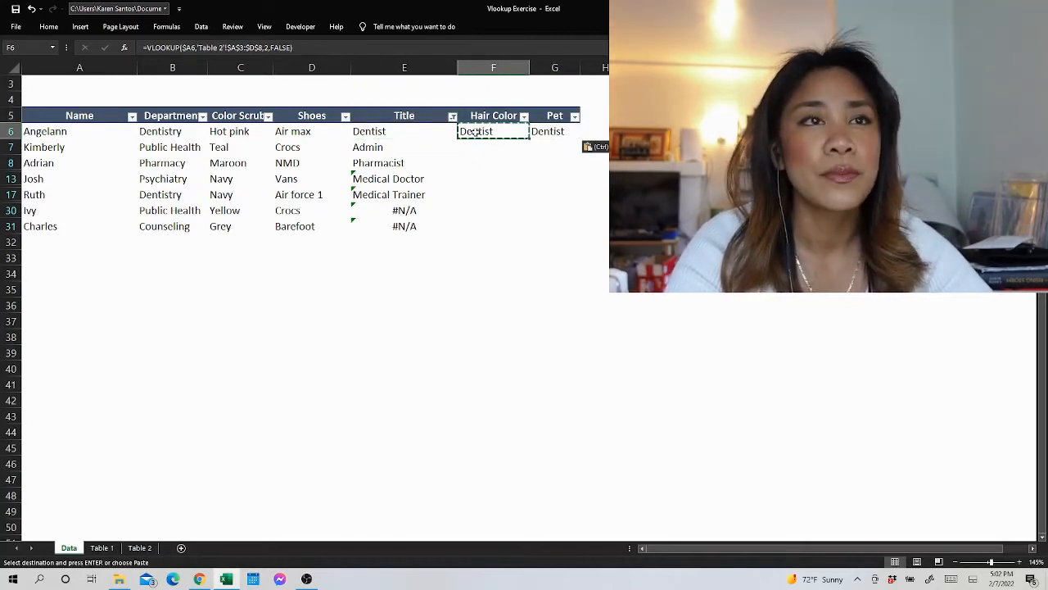
{"action": "left_click", "coordinate": [150, 548]}
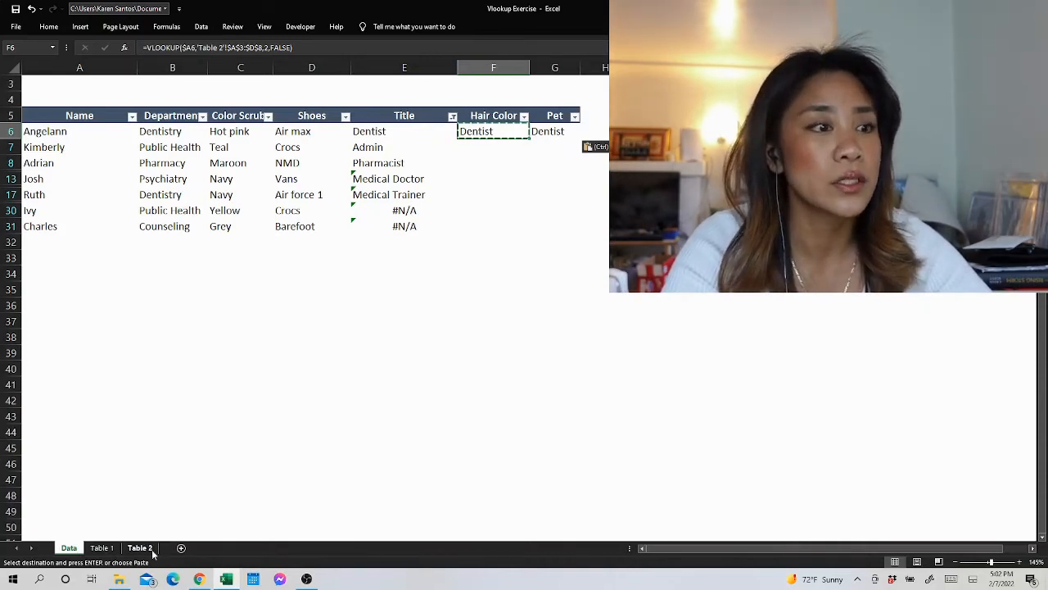
{"action": "left_click", "coordinate": [152, 156]}
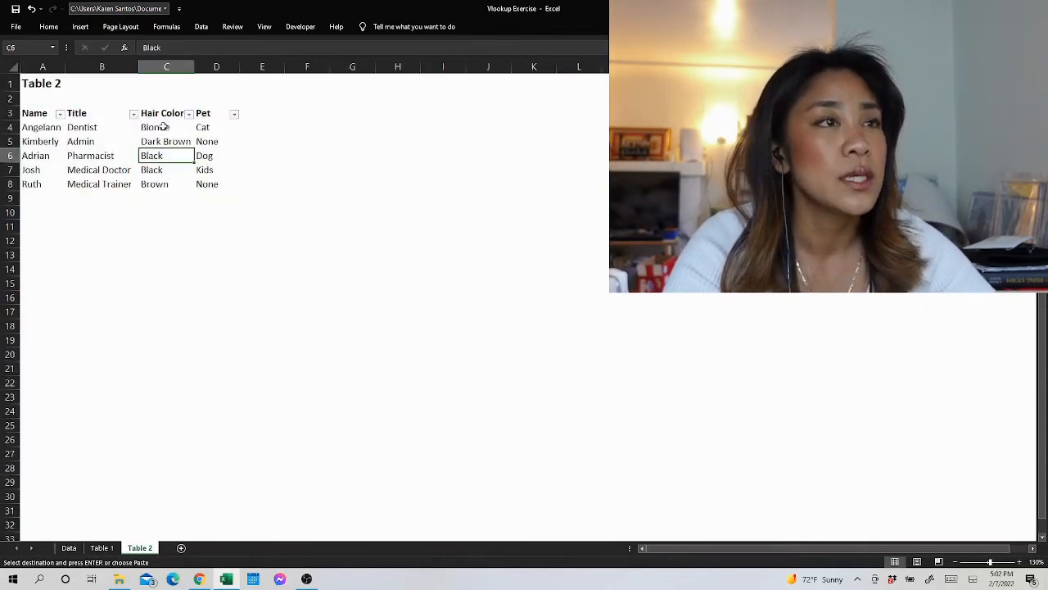
{"action": "left_click_drag", "start_coordinate": [157, 113], "coordinate": [156, 199]}
{"action": "left_click_drag", "start_coordinate": [204, 113], "coordinate": [230, 188]}
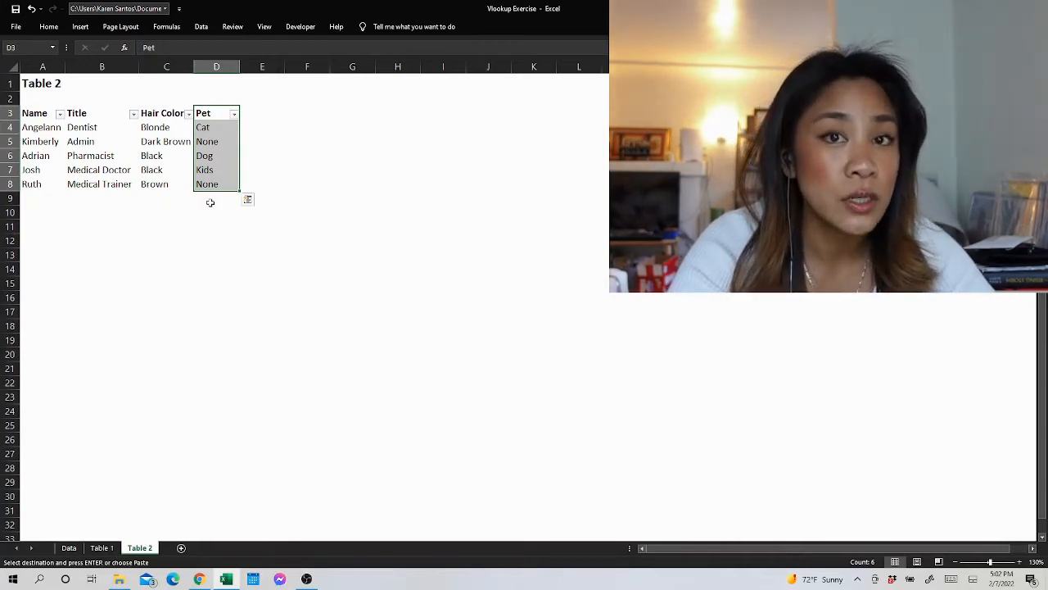
{"action": "key", "text": "ctrl+c"}
{"action": "left_click", "coordinate": [69, 547]}
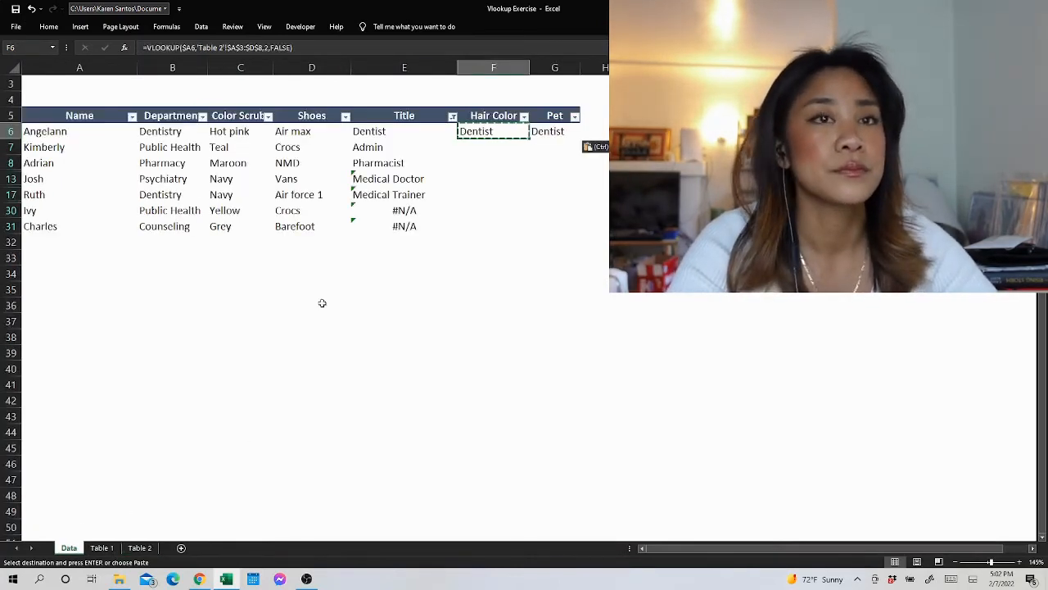
- Set the VLOOKUP column index to 3 in the Hair Color cell F6 and to 4 in the Pet cell G6
{"action": "double_click", "coordinate": [505, 131]}
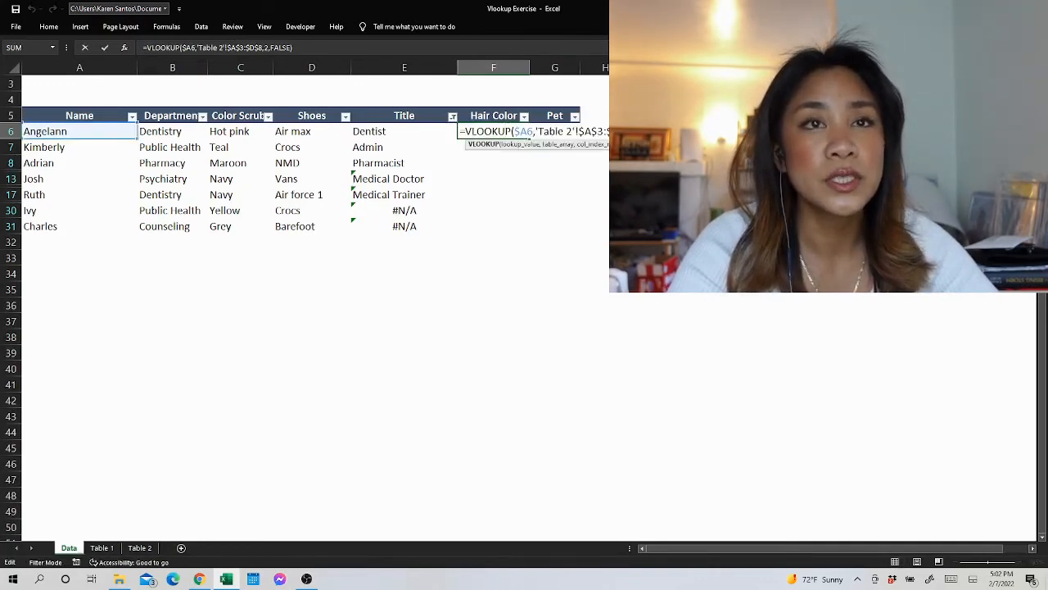
{"action": "left_click", "coordinate": [268, 47]}
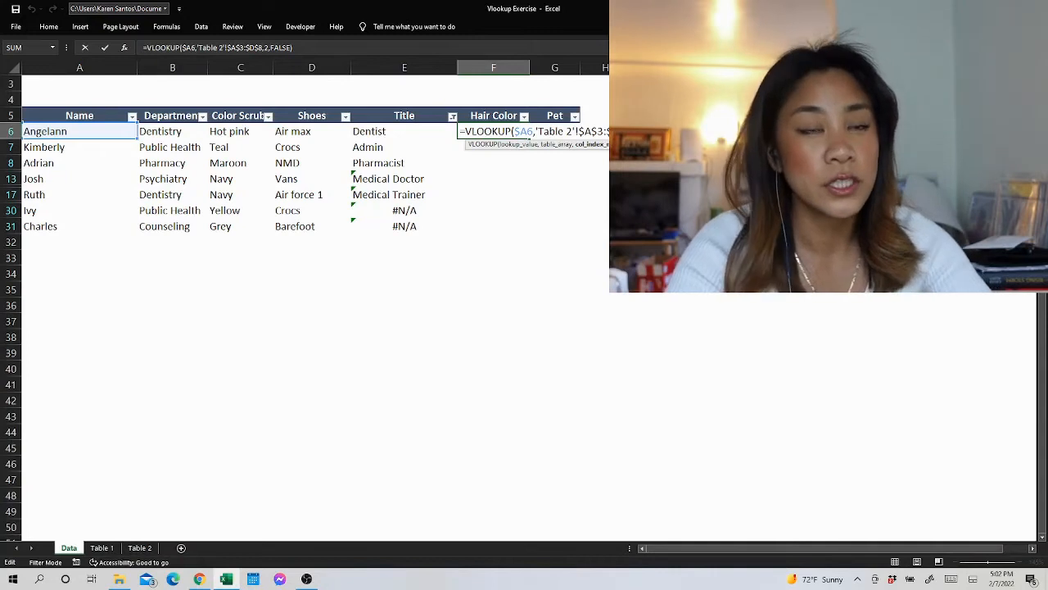
{"action": "key", "text": "Return"}
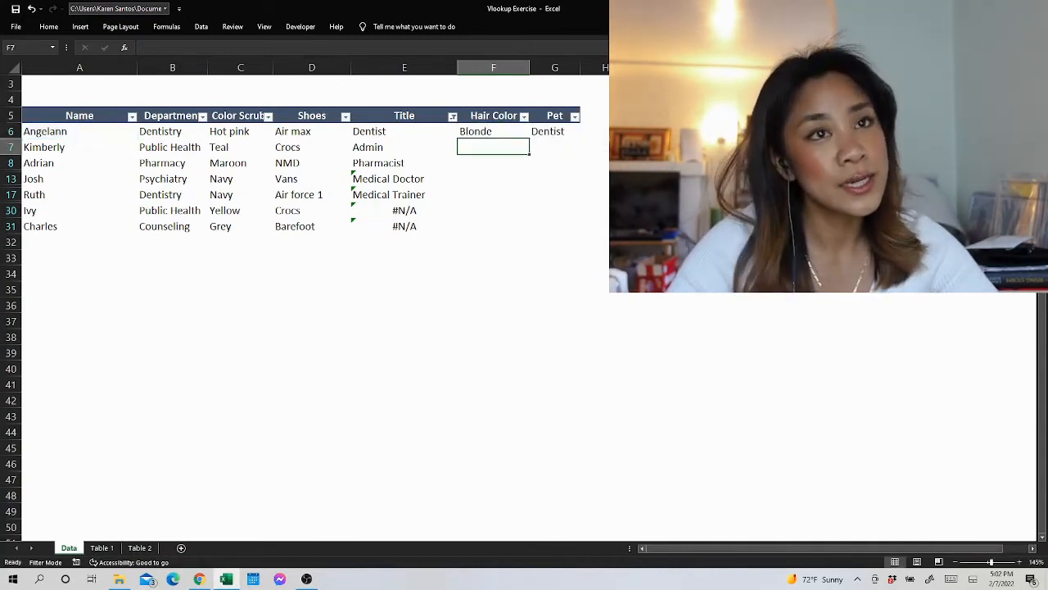
{"action": "double_click", "coordinate": [565, 133]}
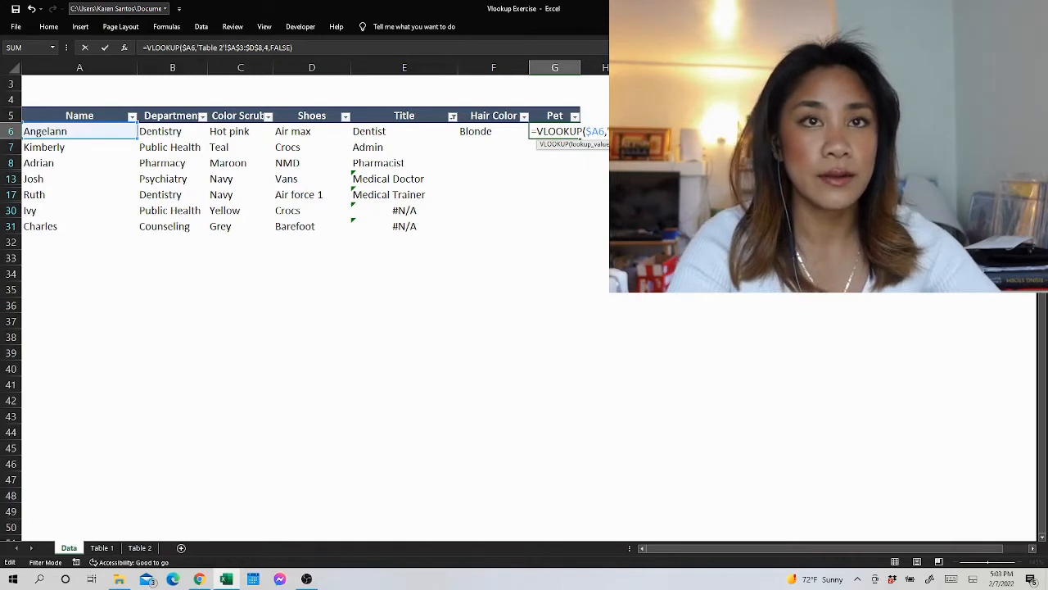
{"action": "key", "text": "Return"}
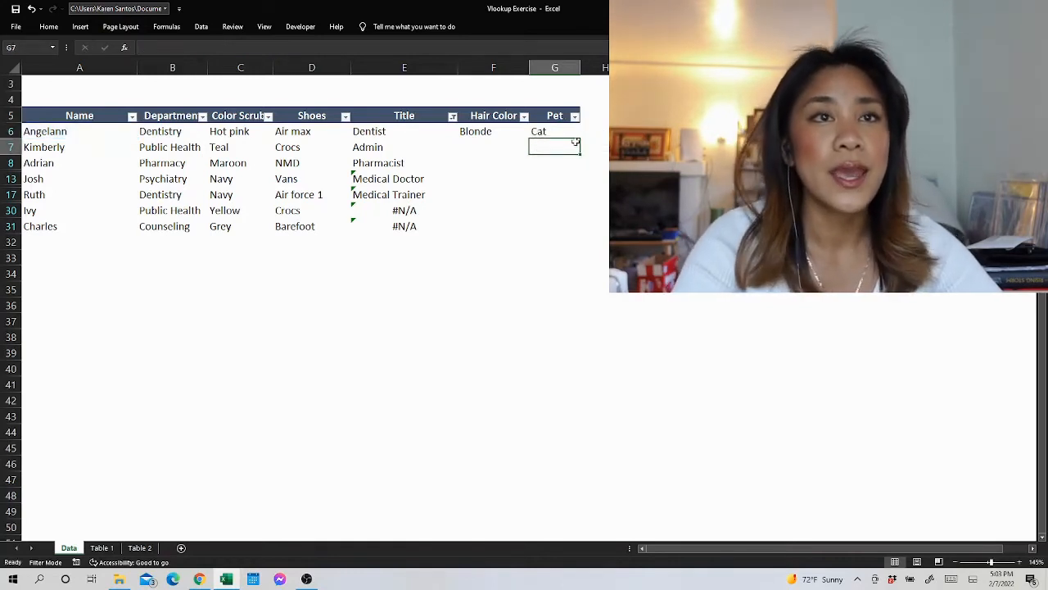
- Copy the F6:G6 formulas down the Hair Color and Pet columns through row 31, and select the entries in rows 30 and 31
{"action": "left_click", "coordinate": [495, 129]}
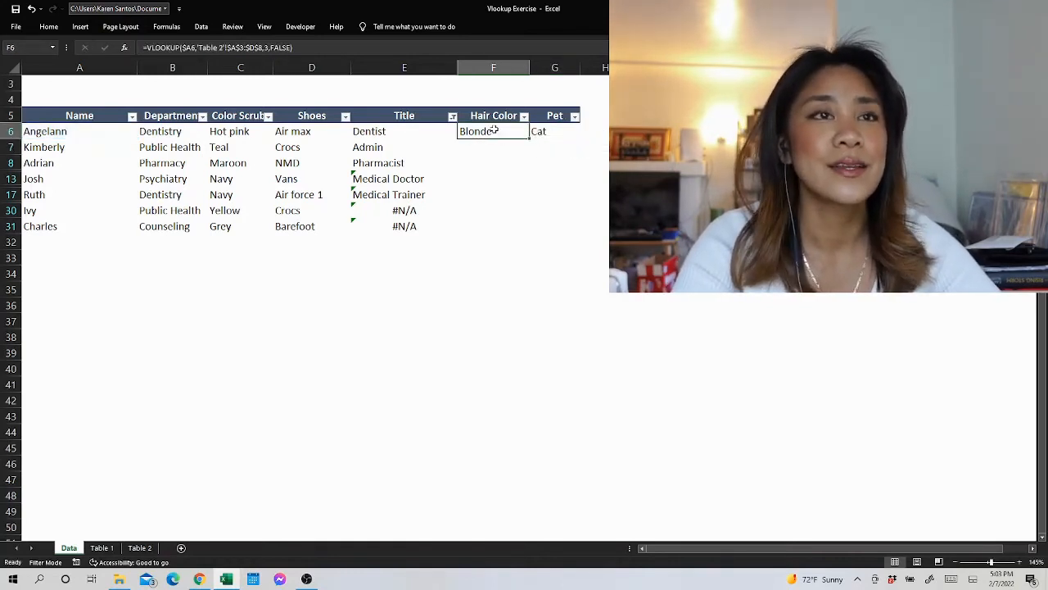
{"action": "left_click", "coordinate": [550, 132], "text": "shift"}
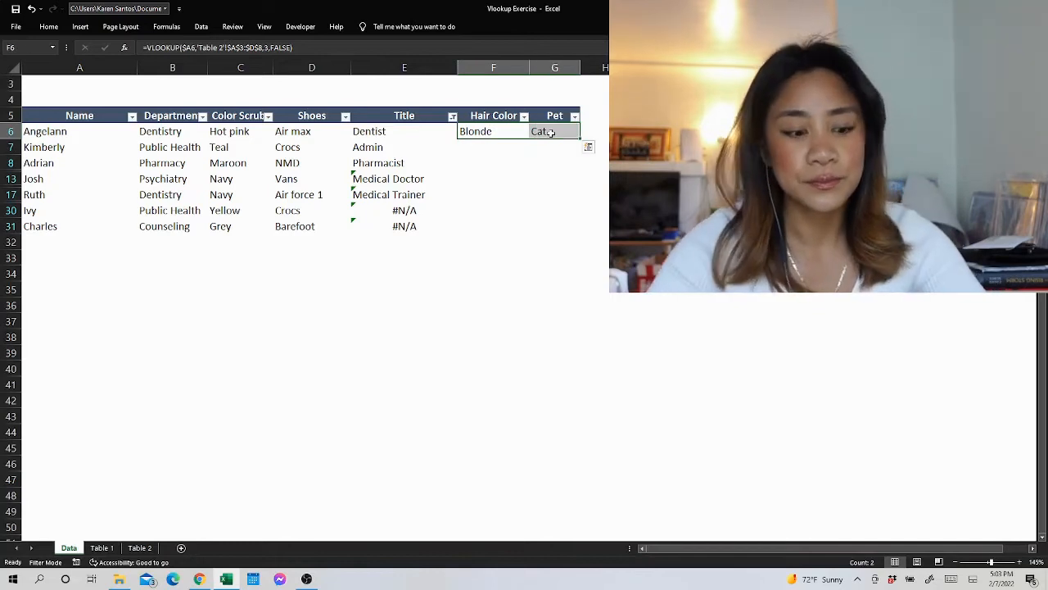
{"action": "type", "text": "C"}
{"action": "key", "text": "Escape"}
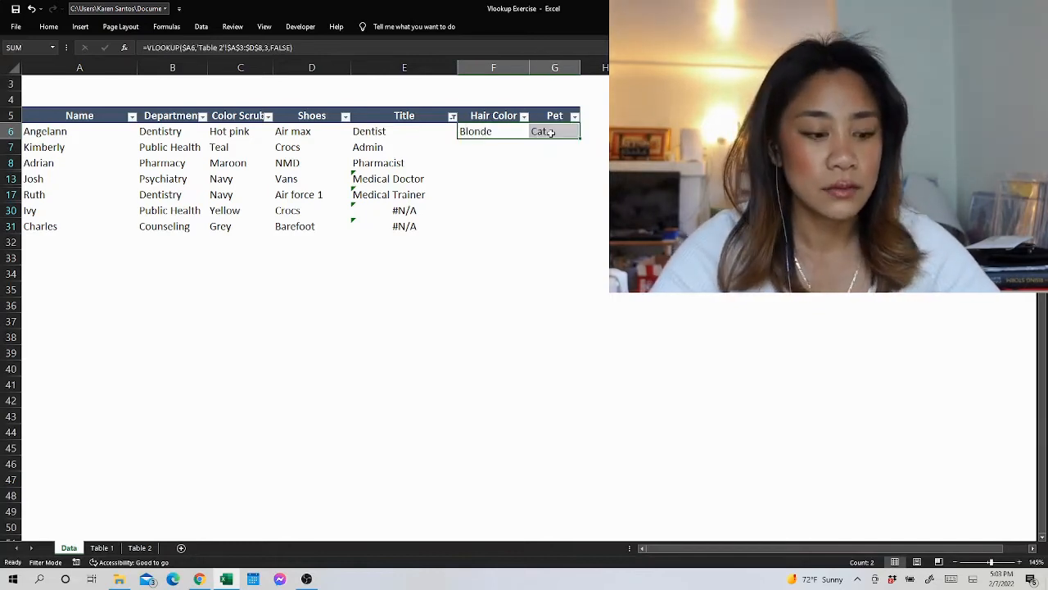
{"action": "key", "text": "ctrl+c"}
{"action": "key", "text": "shift+Down"}
{"action": "key", "text": "shift+Down"}
{"action": "key", "text": "shift+Down"}
{"action": "key", "text": "shift+Down"}
{"action": "key", "text": "shift+Down"}
{"action": "key", "text": "shift+Down"}
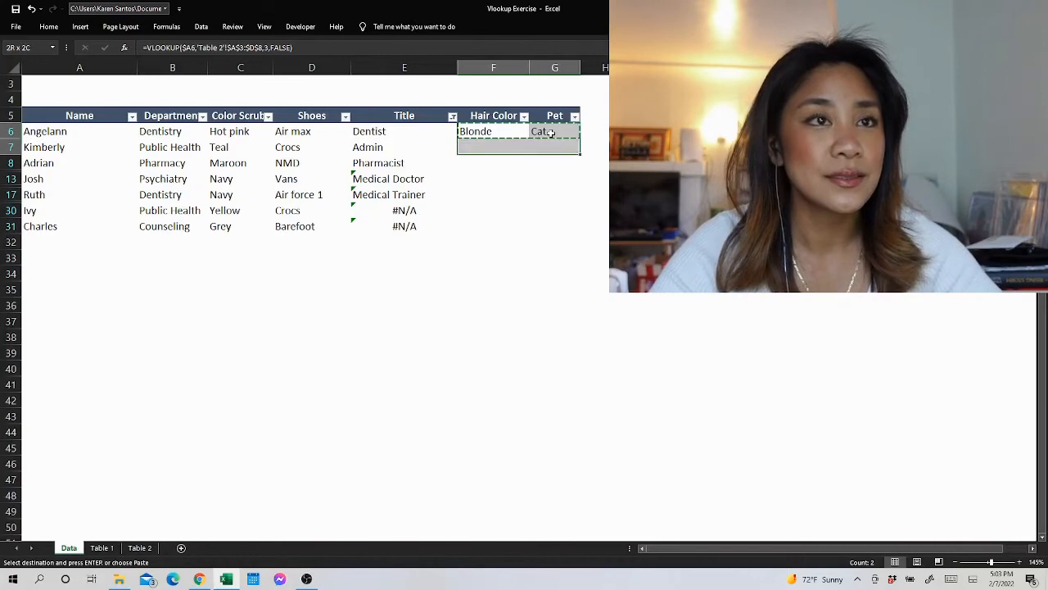
{"action": "key", "text": "ctrl+v"}
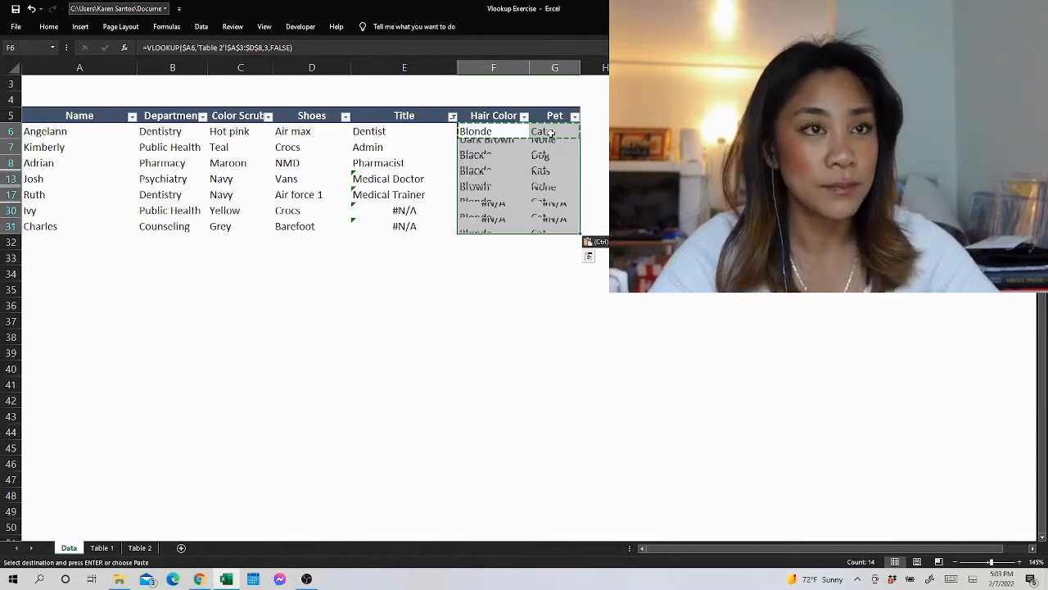
{"action": "left_click_drag", "start_coordinate": [47, 210], "coordinate": [565, 228]}
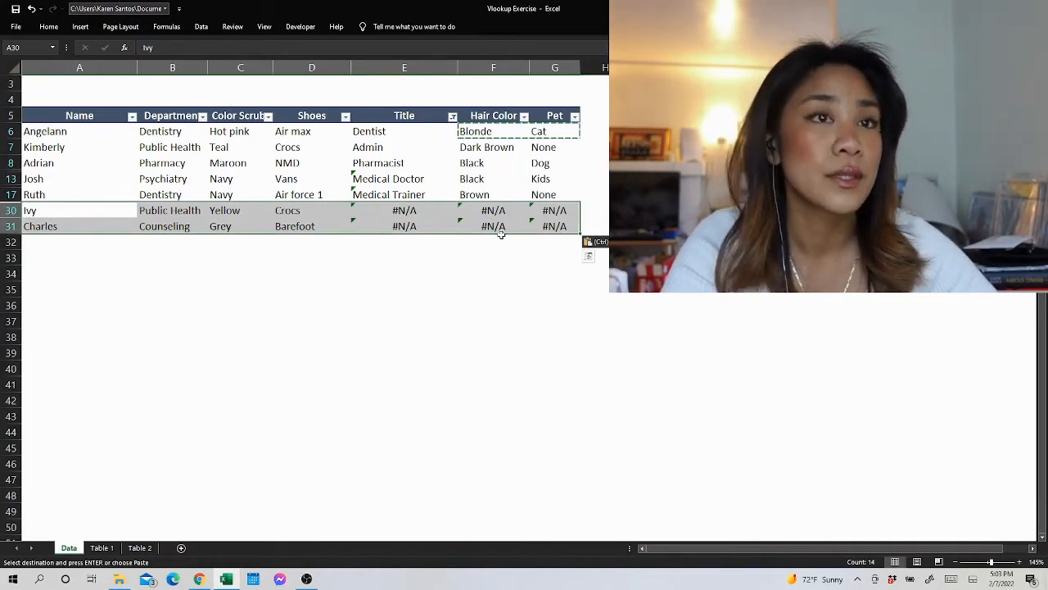
- Clear the filter on the Title column so all rows of the Data sheet are shown
{"action": "left_click", "coordinate": [495, 160]}
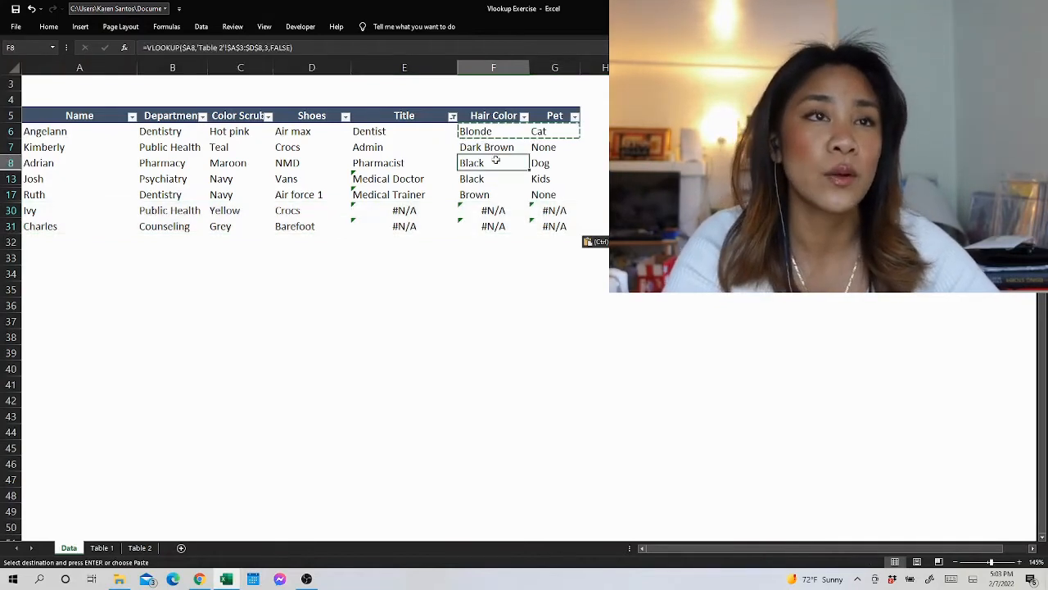
{"action": "left_click", "coordinate": [452, 116]}
{"action": "left_click", "coordinate": [387, 178]}
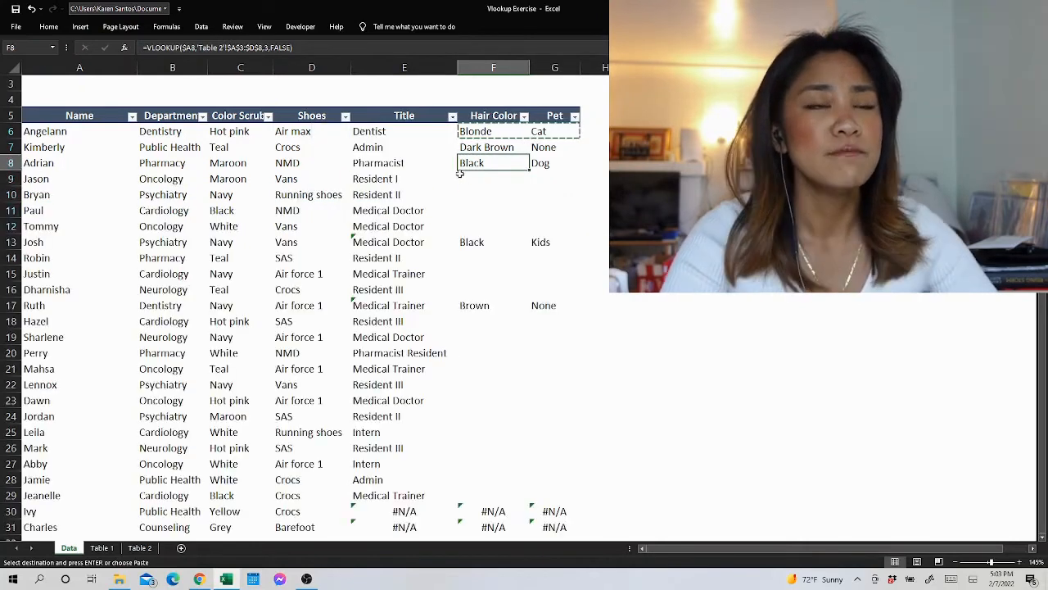
- Filter the Hair Color column of the Data sheet to show only the blank entries
{"action": "left_click", "coordinate": [484, 182]}
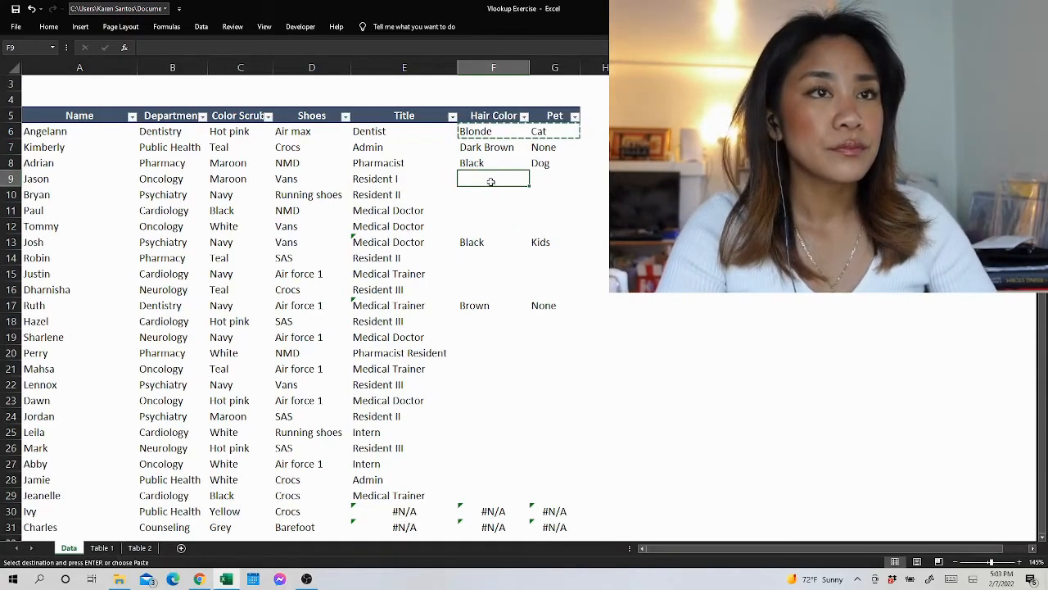
{"action": "left_click_drag", "start_coordinate": [399, 181], "coordinate": [21, 228]}
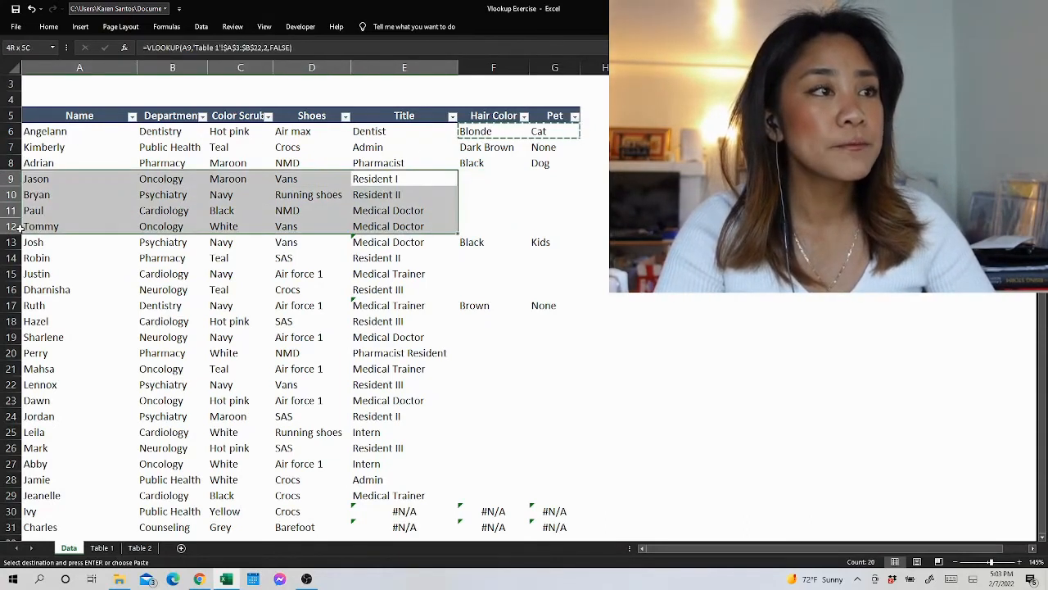
{"action": "left_click", "coordinate": [405, 210]}
{"action": "left_click_drag", "start_coordinate": [479, 176], "coordinate": [480, 231]}
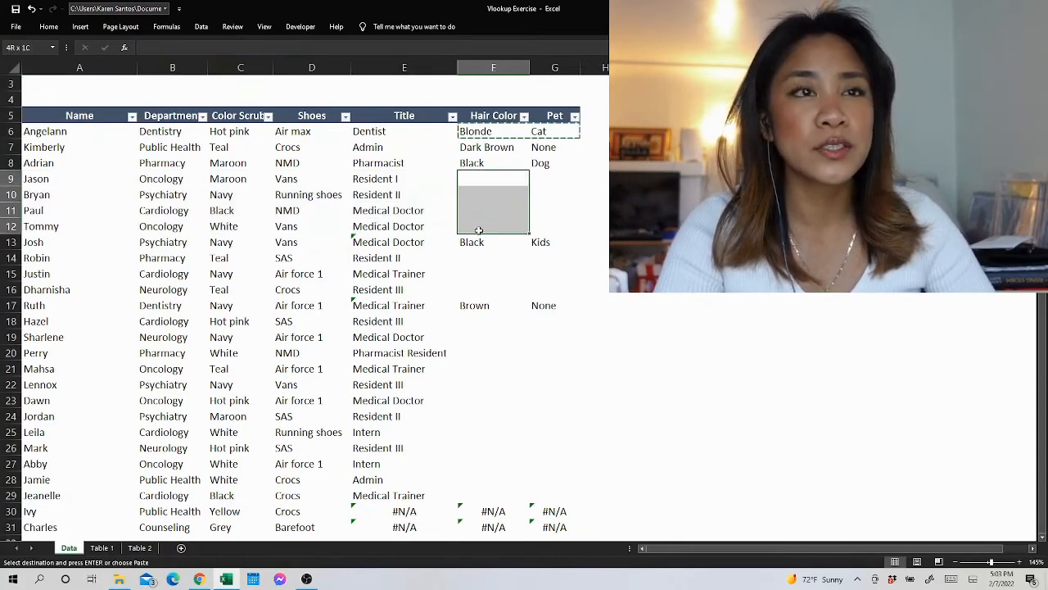
{"action": "left_click", "coordinate": [523, 116]}
{"action": "left_click", "coordinate": [415, 238]}
{"action": "left_click", "coordinate": [416, 296]}
{"action": "left_click", "coordinate": [458, 338]}
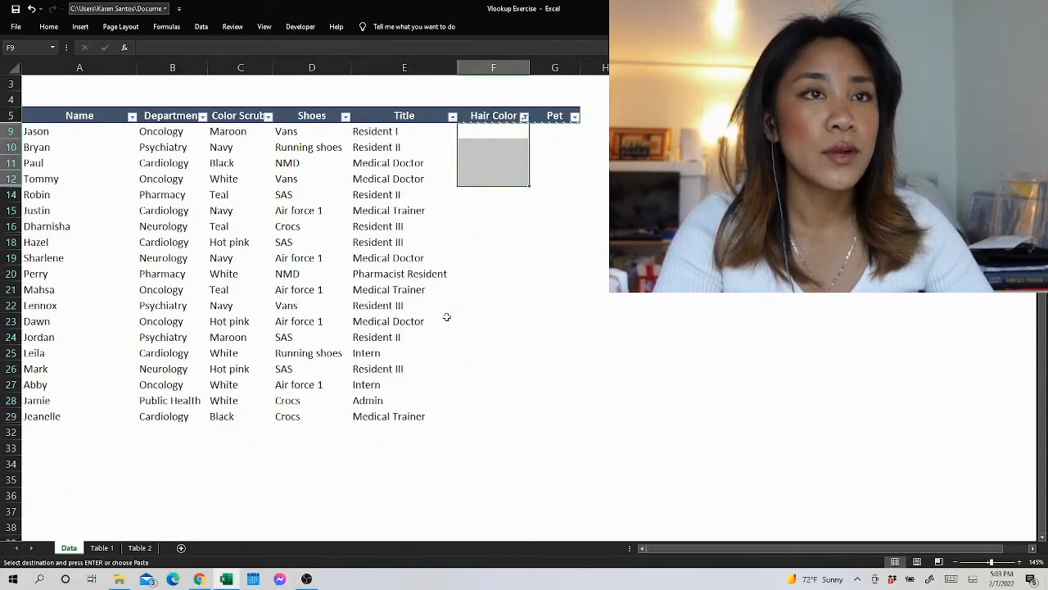
- Compare the blank Hair Color and Pet rows with the fields offered on the Table 1 and Table 2 sheets
{"action": "left_click", "coordinate": [506, 149]}
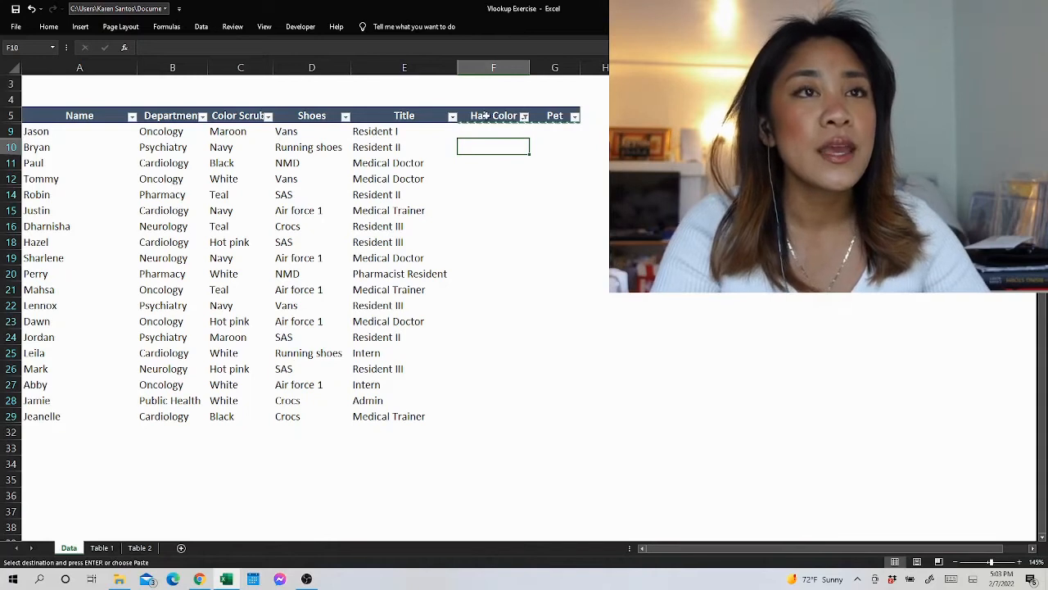
{"action": "left_click", "coordinate": [555, 116]}
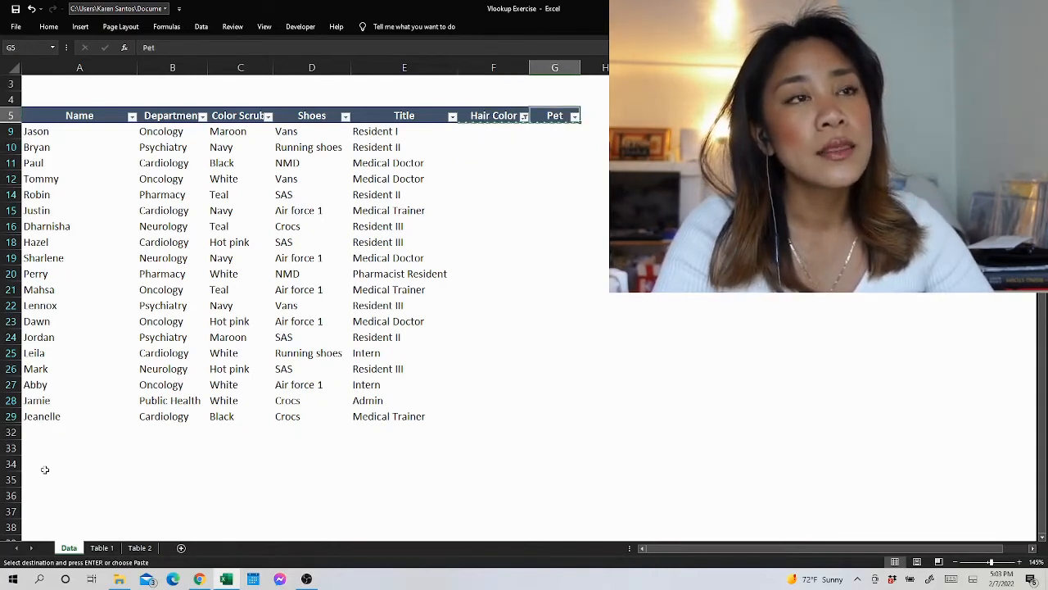
{"action": "left_click", "coordinate": [98, 547]}
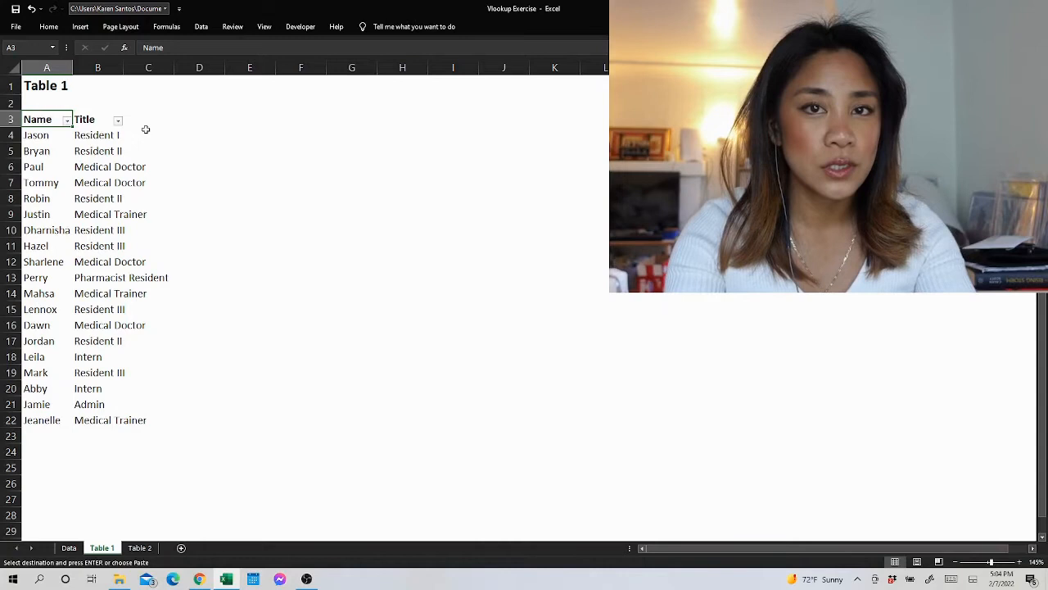
{"action": "left_click", "coordinate": [139, 547]}
{"action": "left_click", "coordinate": [201, 166]}
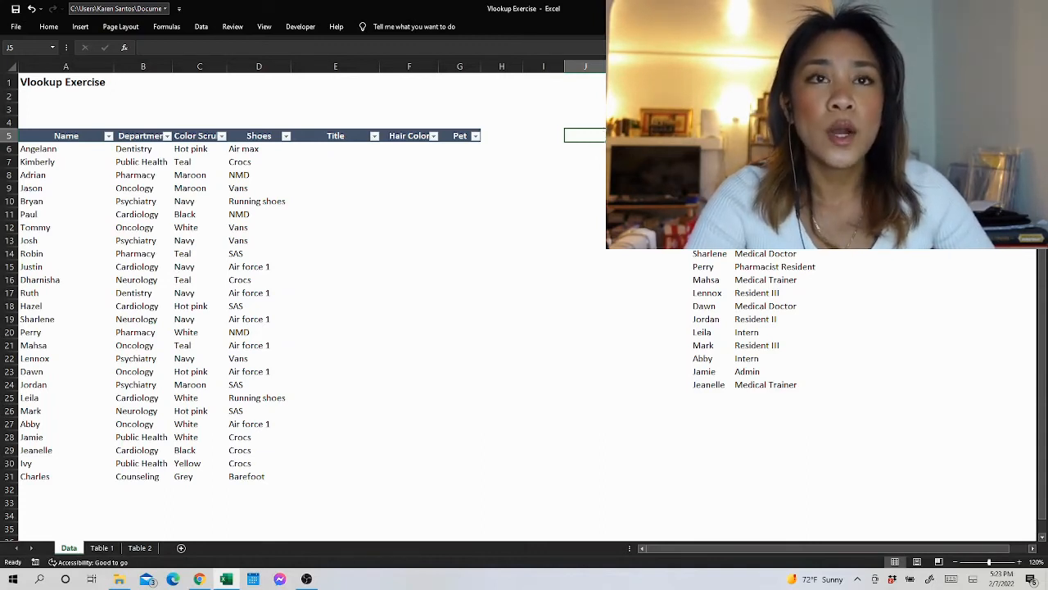
- Move the Name and Title lookup table from M5:N24 to H5, directly beside the Pet column on the Data sheet
{"action": "left_click_drag", "start_coordinate": [713, 135], "coordinate": [762, 385]}
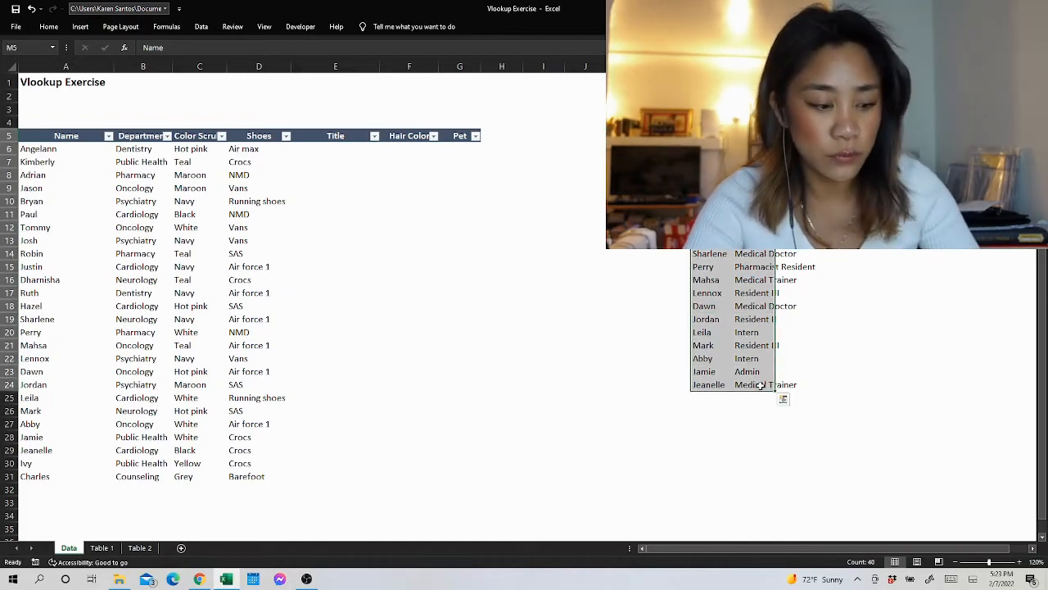
{"action": "key", "text": "ctrl+c"}
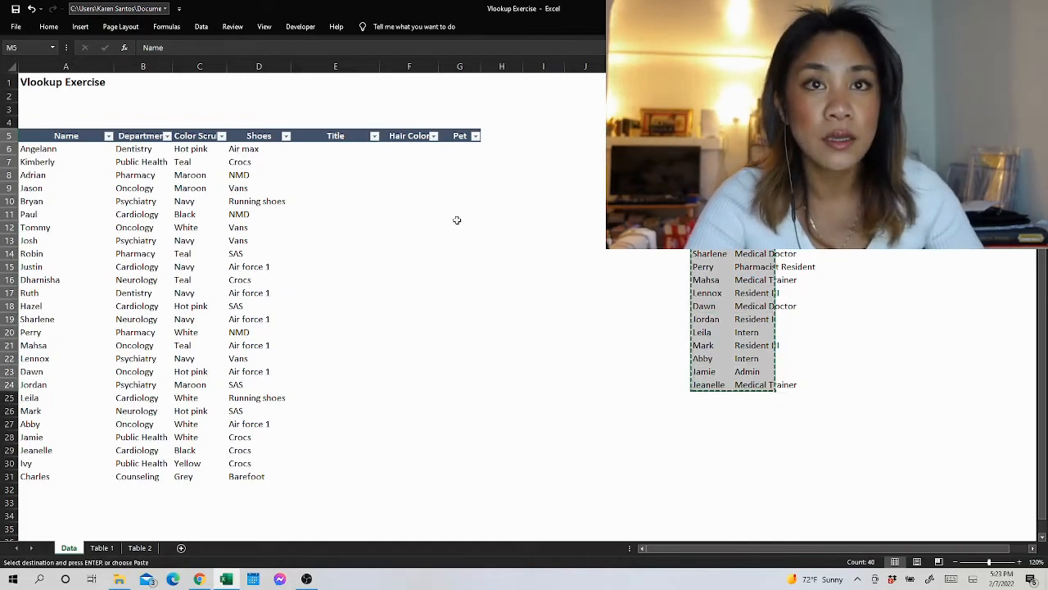
{"action": "left_click", "coordinate": [501, 133]}
{"action": "key", "text": "ctrl+v"}
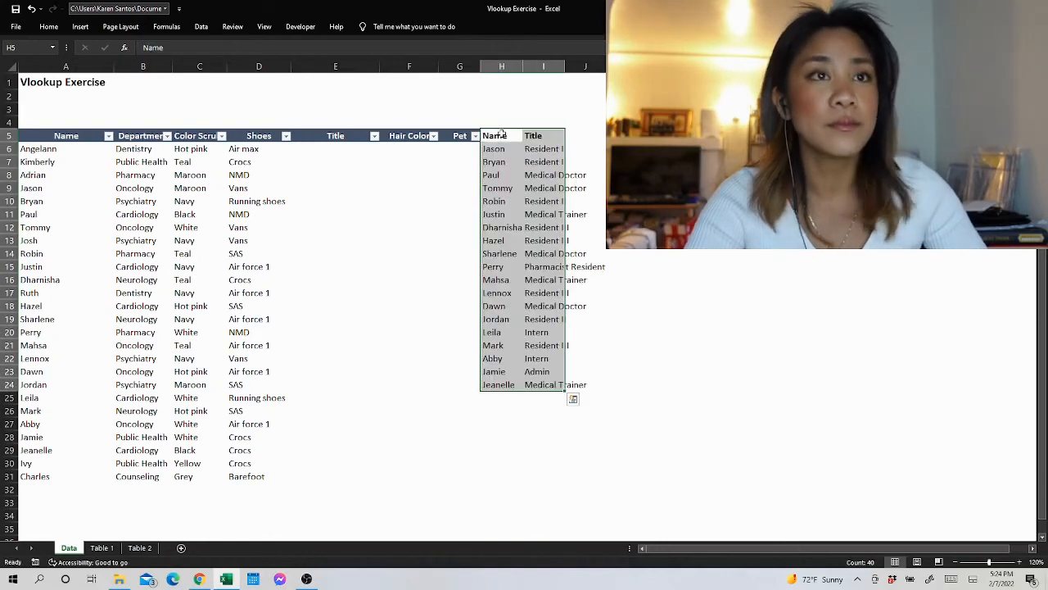
- Compare the relocated Name and Title table with the Table 1 sheet, and return to the Data sheet
{"action": "left_click", "coordinate": [581, 149]}
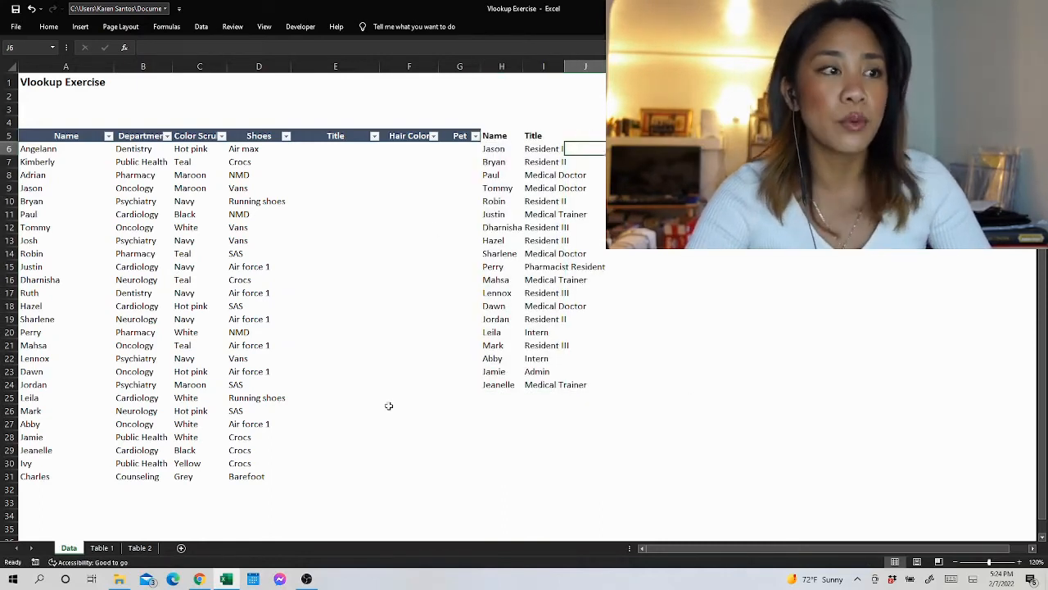
{"action": "left_click", "coordinate": [101, 547]}
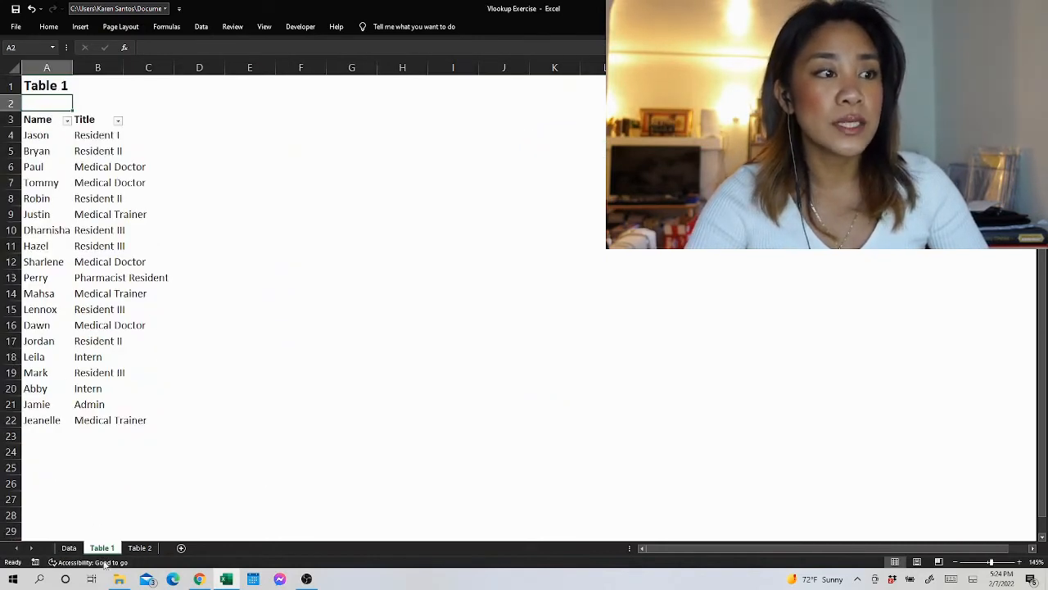
{"action": "left_click", "coordinate": [69, 547]}
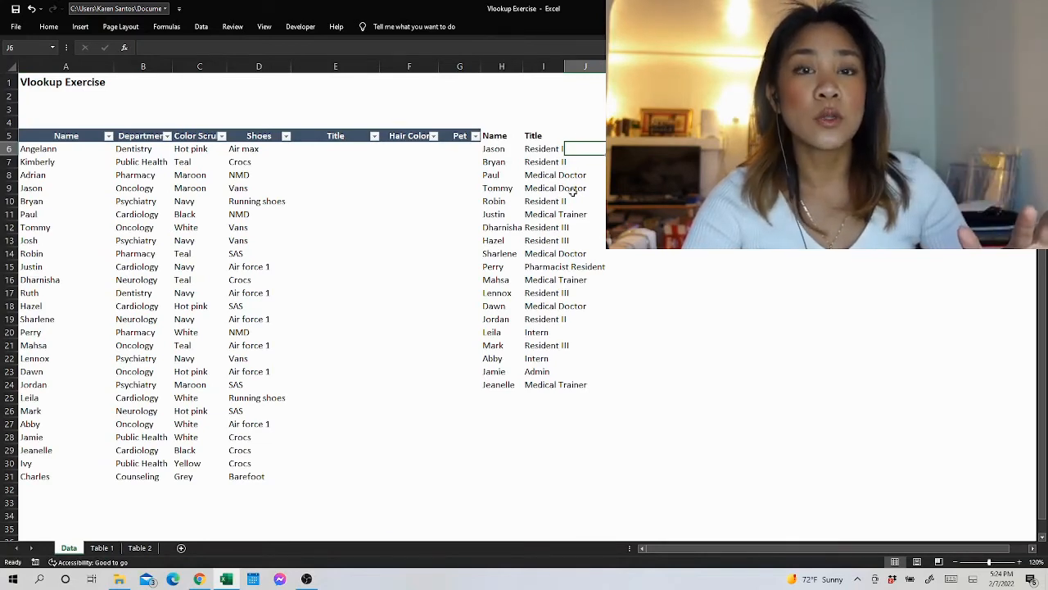
- Enter =VLOOKUP(A6,H5:I24,2,FALSE) in the first Title cell, E6, using the lookup table on the same sheet
{"action": "left_click", "coordinate": [329, 150]}
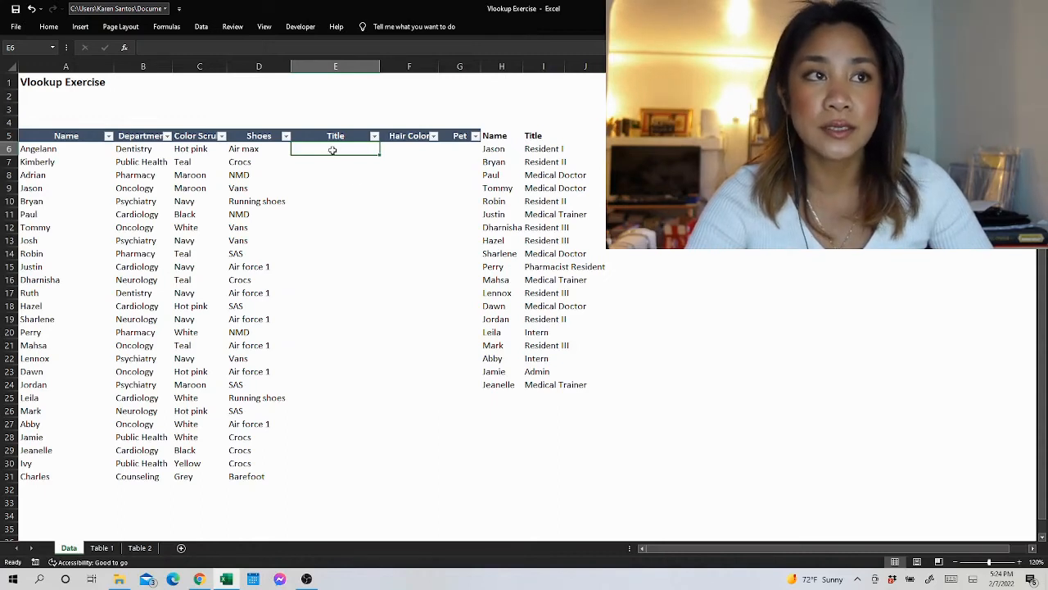
{"action": "type", "text": "="}
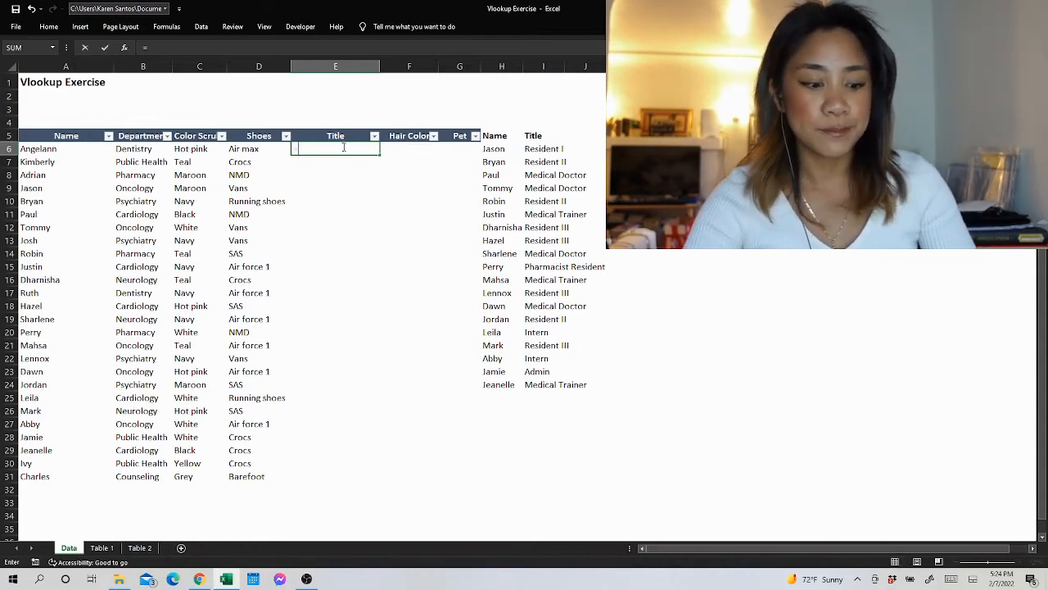
{"action": "type", "text": "v"}
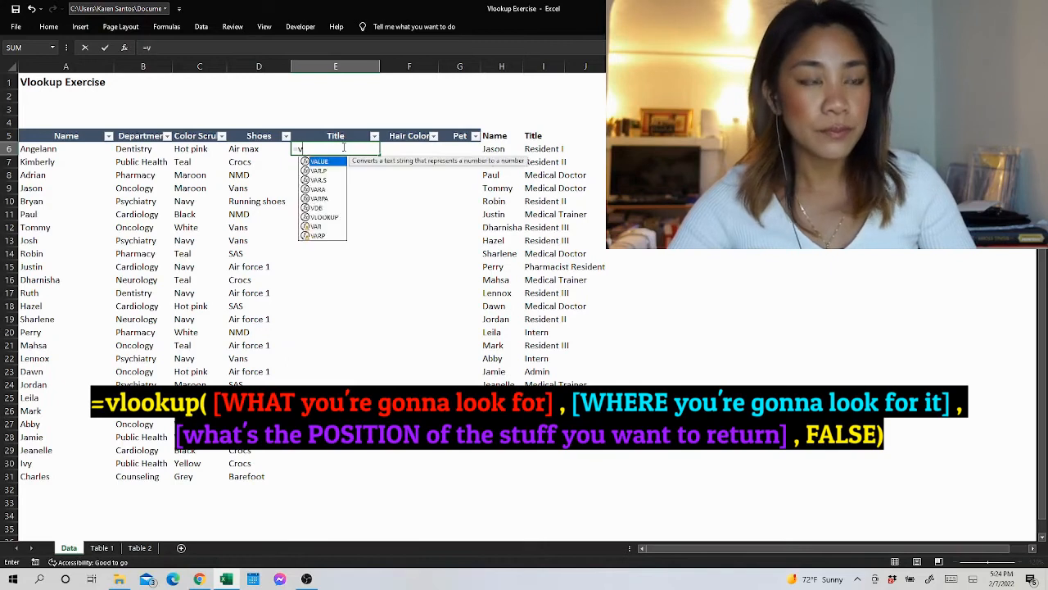
{"action": "type", "text": "lookup("}
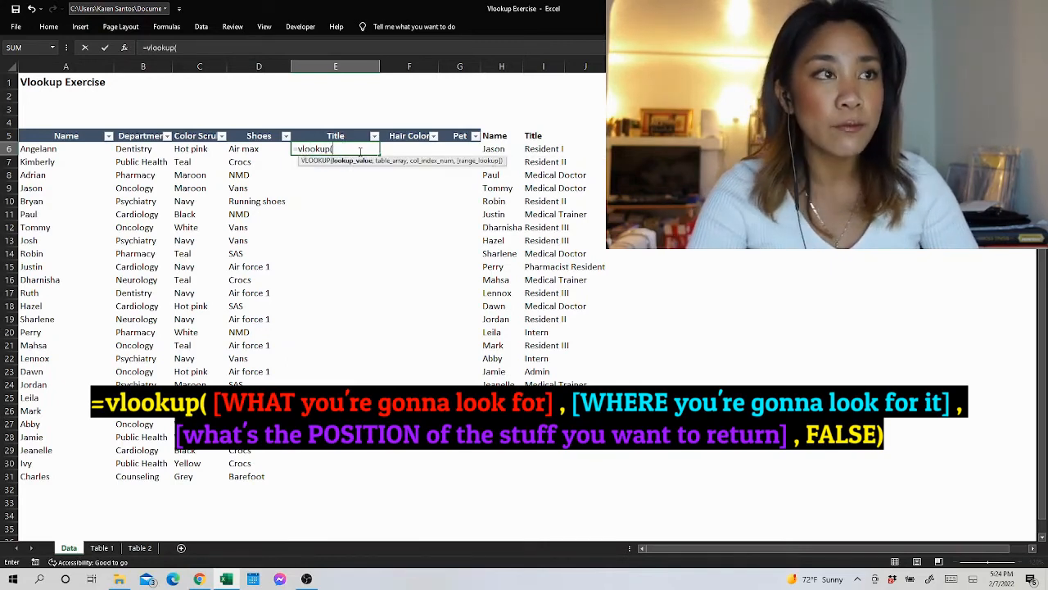
{"action": "left_click", "coordinate": [51, 149]}
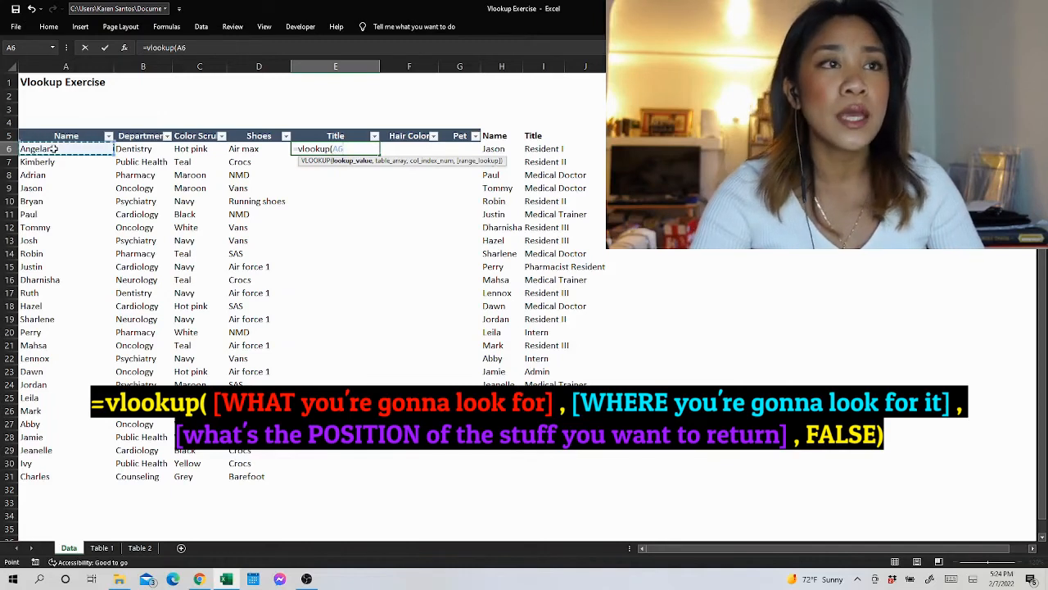
{"action": "type", "text": ","}
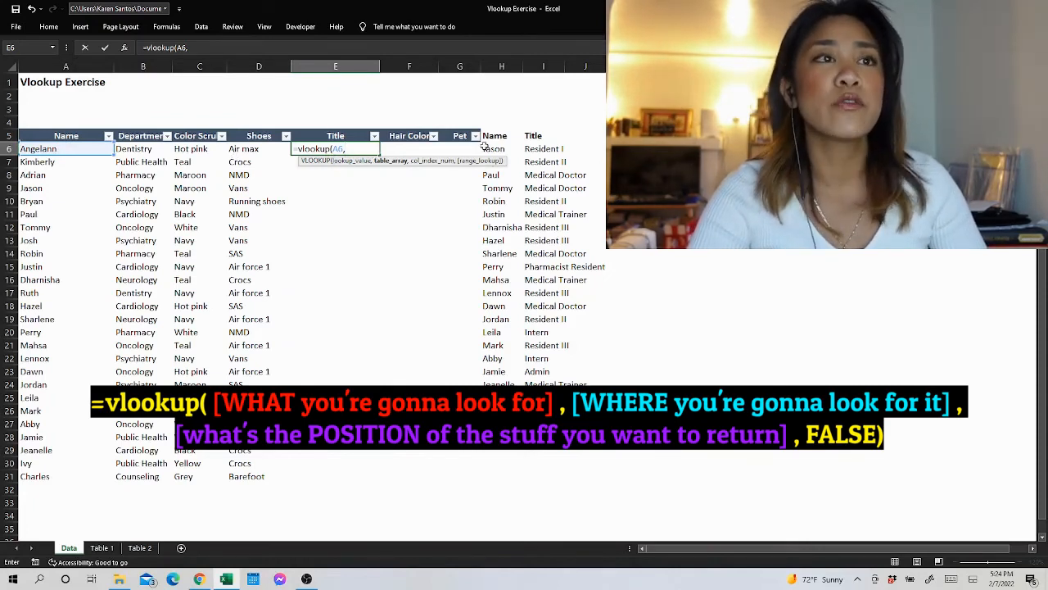
{"action": "left_click_drag", "start_coordinate": [488, 135], "coordinate": [538, 371]}
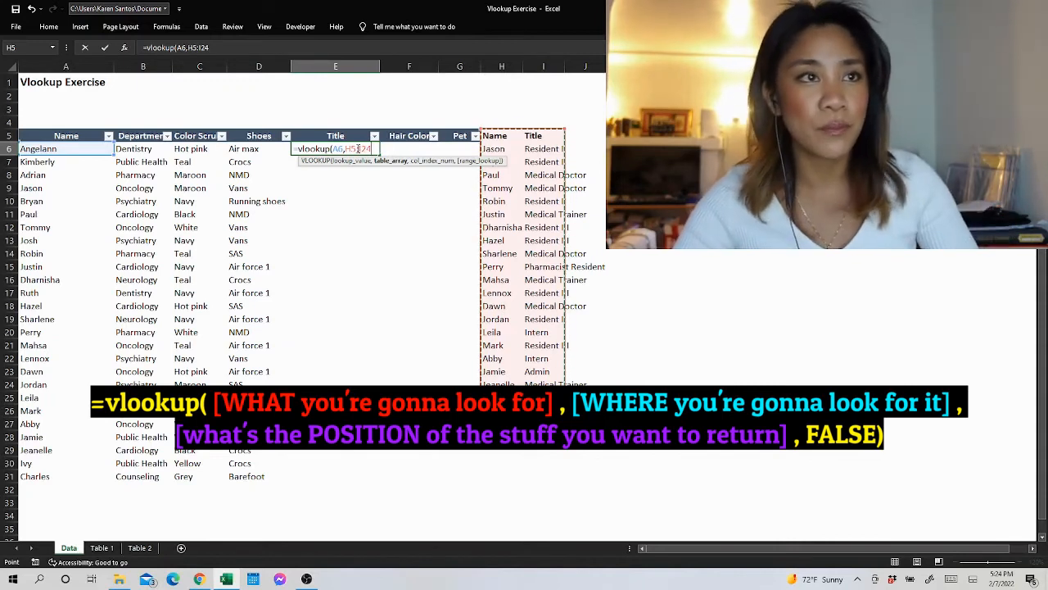
{"action": "type", "text": ","}
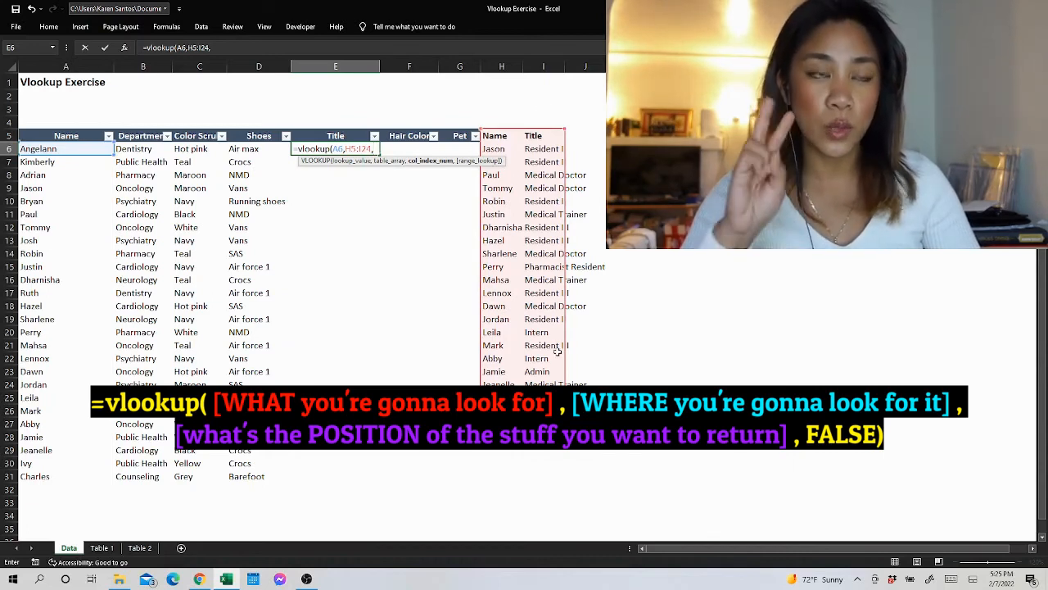
{"action": "type", "text": "2,"}
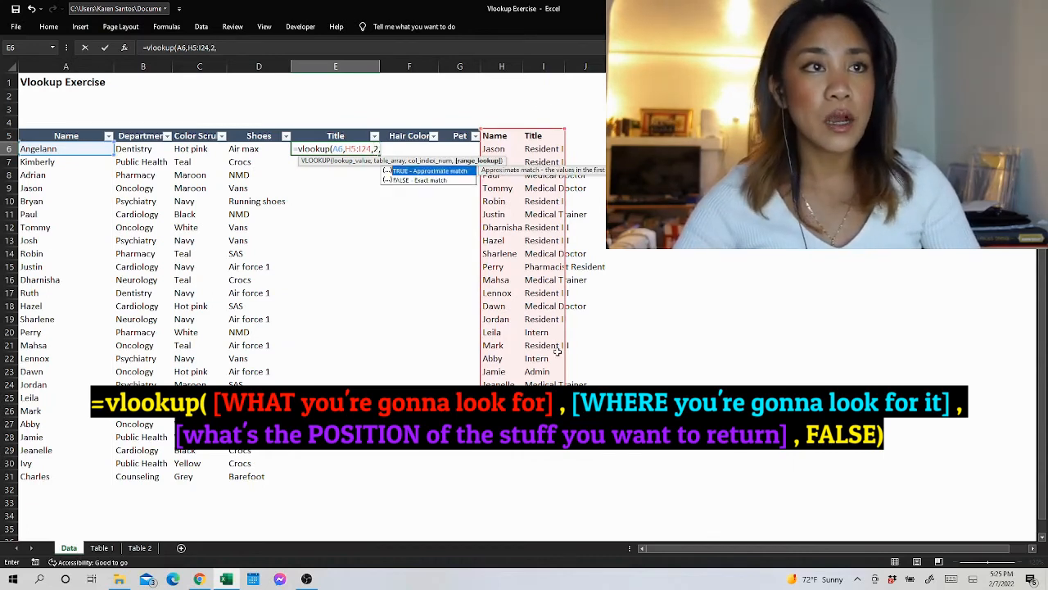
{"action": "type", "text": "false)"}
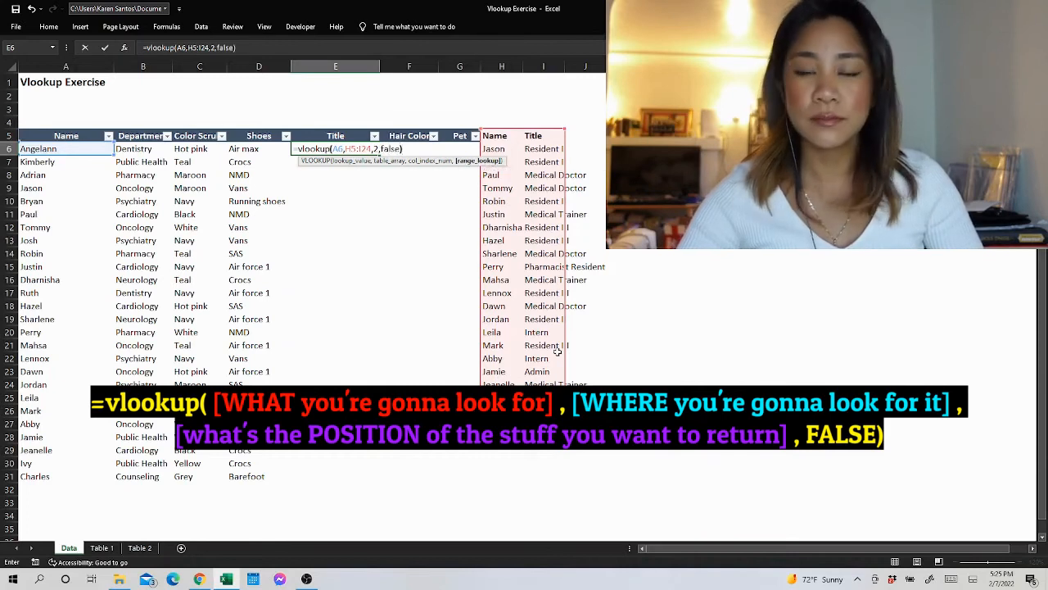
{"action": "key", "text": "Return"}
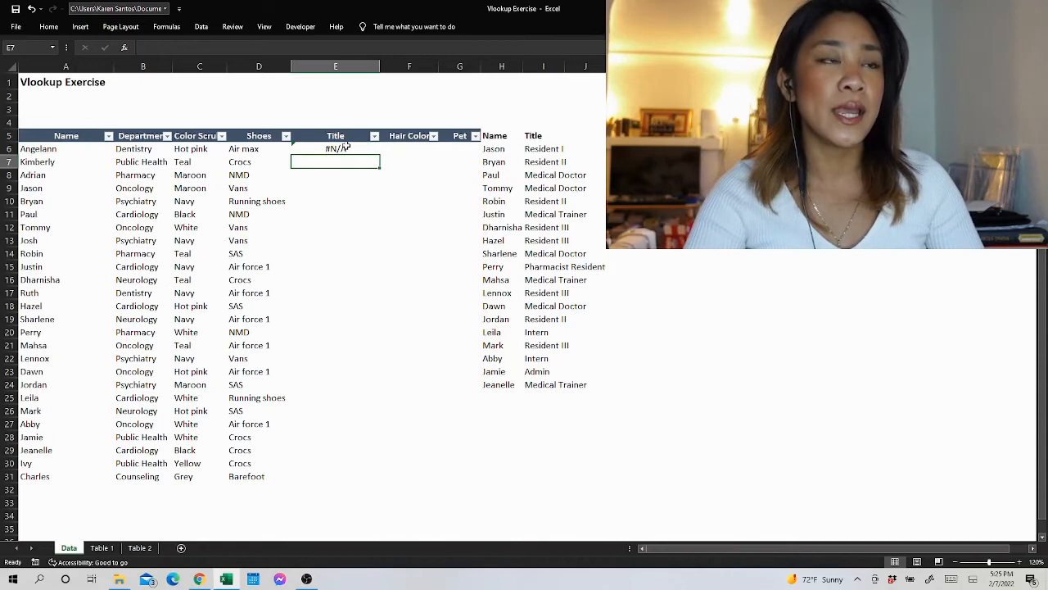
- Copy the VLOOKUP formula from E6 down the Title column through E31
{"action": "left_click_drag", "start_coordinate": [513, 148], "coordinate": [523, 389]}
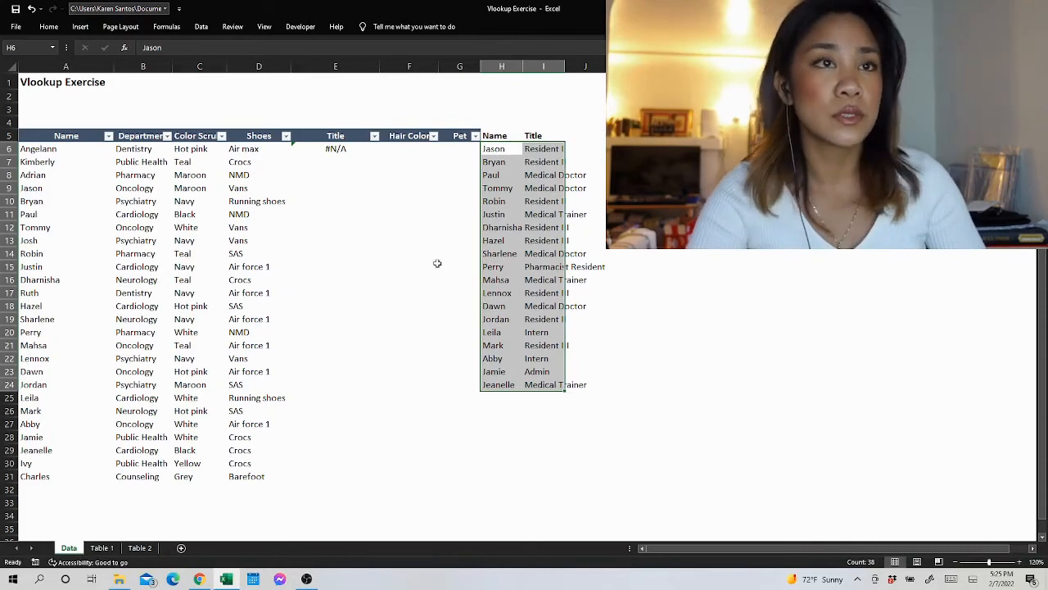
{"action": "left_click", "coordinate": [335, 149]}
{"action": "key", "text": "ctrl+c"}
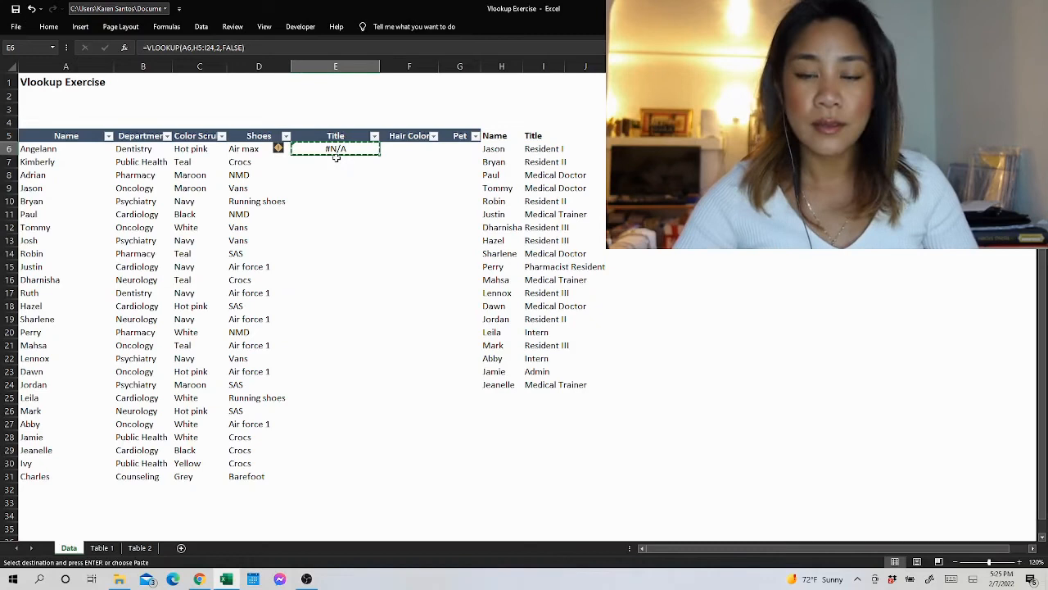
{"action": "key", "text": "shift+Down"}
{"action": "key", "text": "shift+Down"}
{"action": "key", "text": "shift+Down"}
{"action": "key", "text": "shift+Down"}
{"action": "key", "text": "shift+Down"}
{"action": "key", "text": "shift+Down"}
{"action": "key", "text": "shift+Down"}
{"action": "key", "text": "shift+Down"}
{"action": "key", "text": "shift+Down"}
{"action": "key", "text": "shift+Down"}
{"action": "key", "text": "shift+Down"}
{"action": "key", "text": "shift+Down"}
{"action": "key", "text": "shift+Down"}
{"action": "key", "text": "shift+Down"}
{"action": "key", "text": "shift+Down"}
{"action": "key", "text": "shift+Down"}
{"action": "key", "text": "shift+Down"}
{"action": "key", "text": "shift+Down"}
{"action": "key", "text": "shift+Down"}
{"action": "key", "text": "shift+Down"}
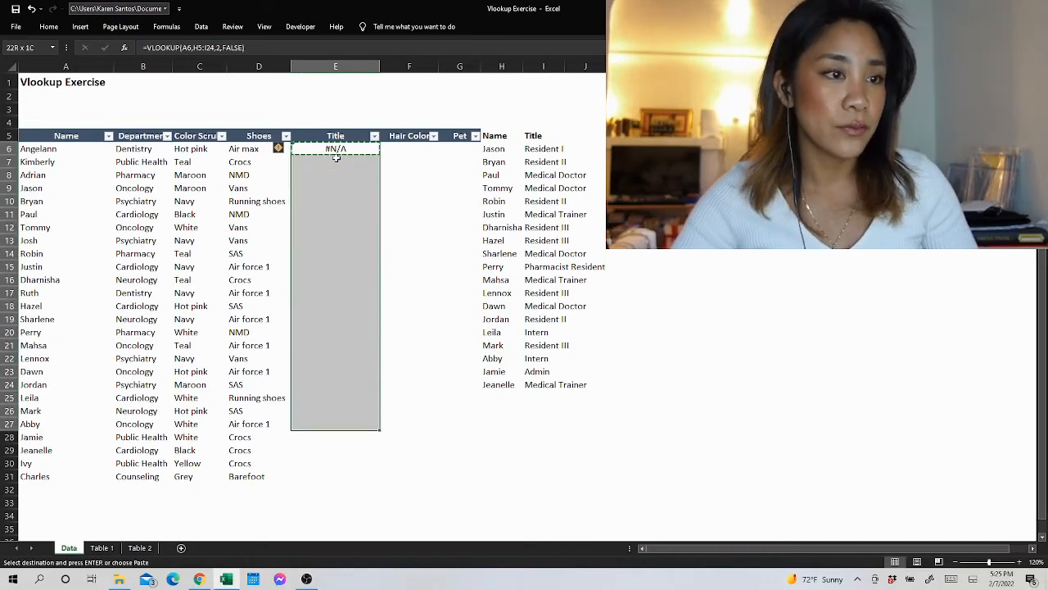
{"action": "key", "text": "shift+Down"}
{"action": "key", "text": "shift+Down"}
{"action": "key", "text": "shift+Down"}
{"action": "key", "text": "shift+Down"}
{"action": "key", "text": "ctrl+v"}
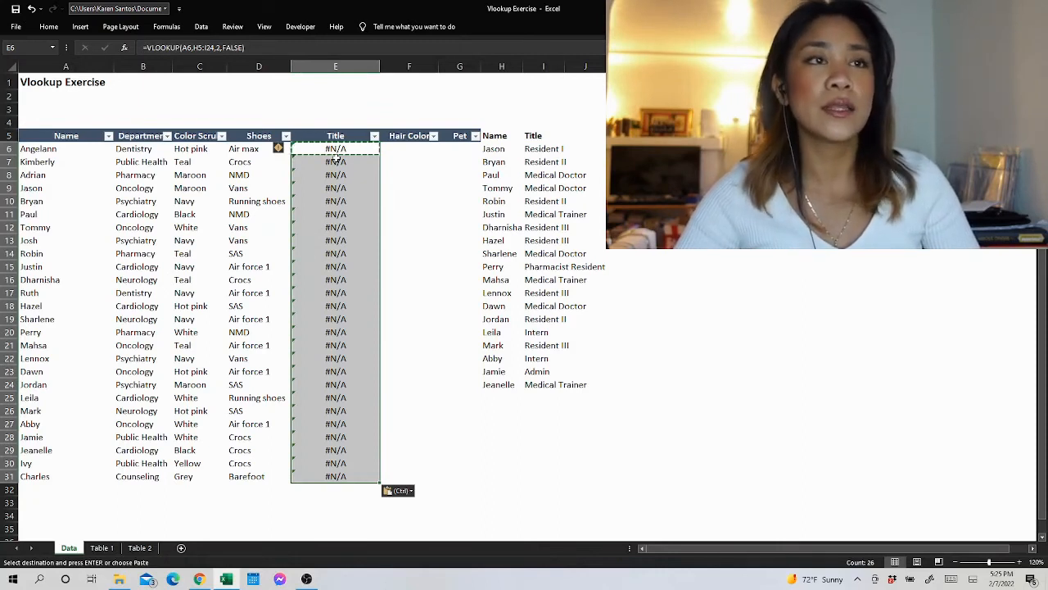
- Check the lookup range in the E7 formula, and compare the lookup table's row 7 entry with its matching record in row 10
{"action": "left_click", "coordinate": [336, 161]}
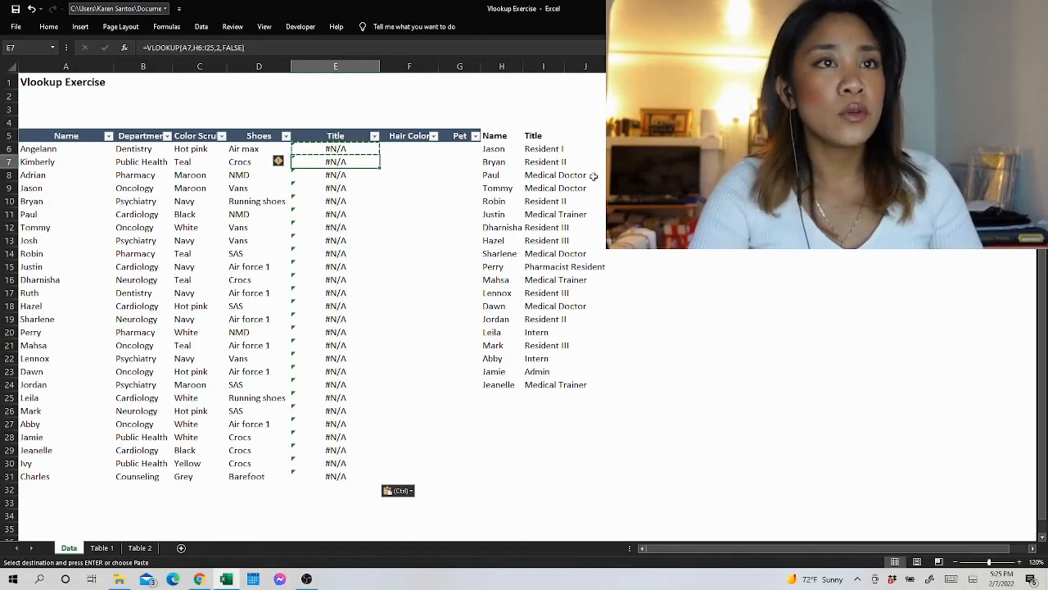
{"action": "left_click", "coordinate": [497, 161]}
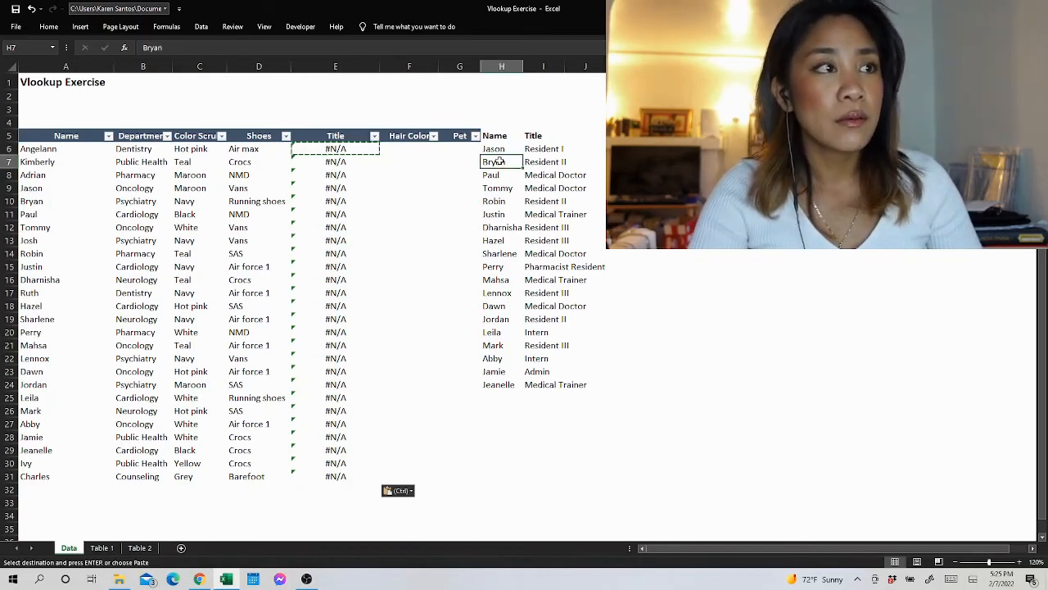
{"action": "left_click", "coordinate": [31, 201]}
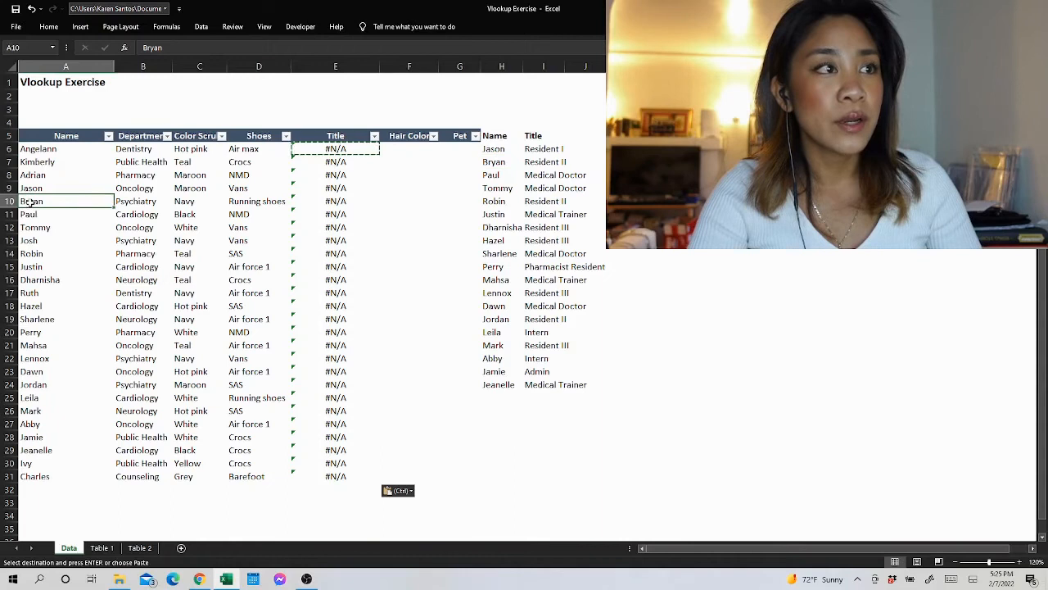
{"action": "left_click", "coordinate": [509, 164]}
{"action": "left_click_drag", "start_coordinate": [54, 202], "coordinate": [352, 203]}
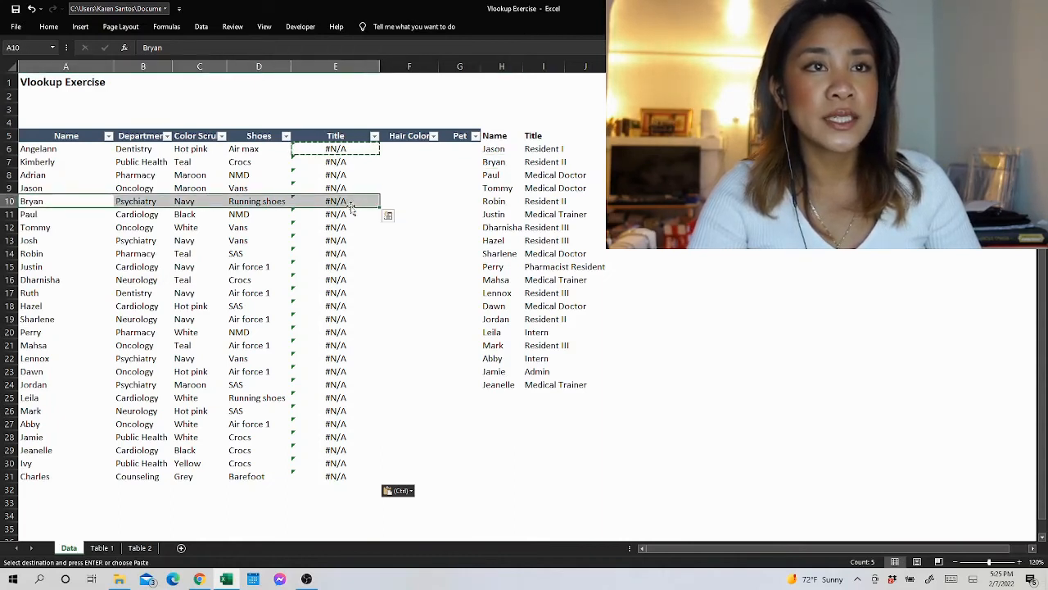
- Compare the lookup table's row 13 entry with its matching record in row 18 of the main table
{"action": "left_click", "coordinate": [500, 250]}
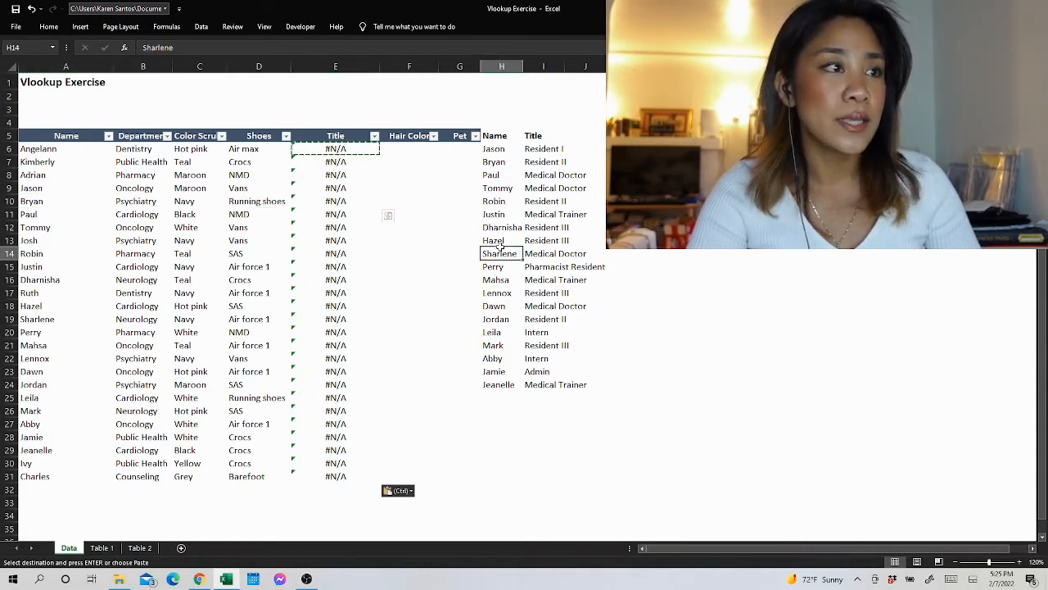
{"action": "left_click_drag", "start_coordinate": [496, 243], "coordinate": [544, 242]}
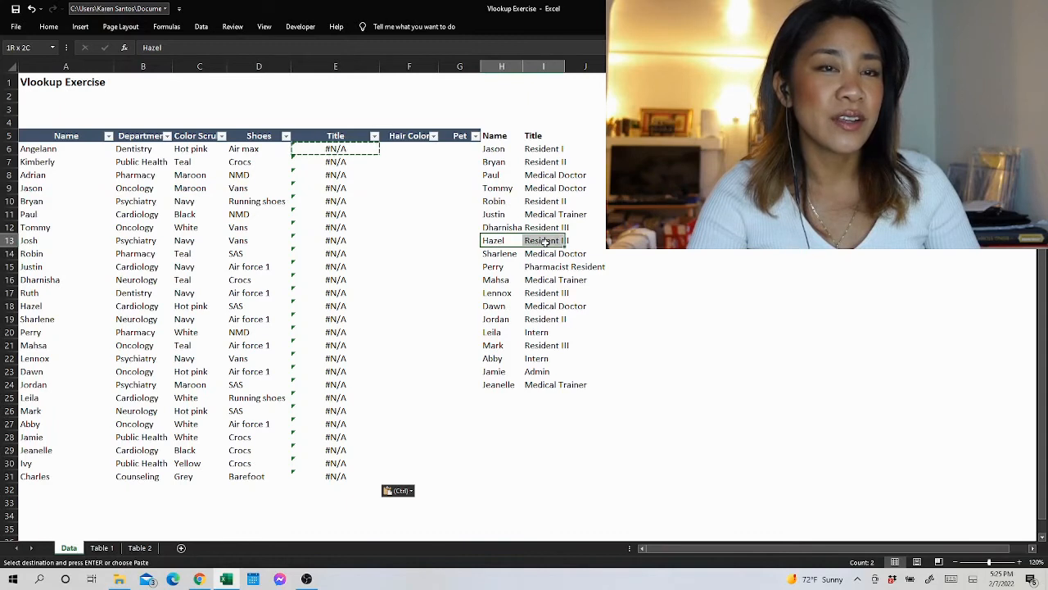
{"action": "left_click_drag", "start_coordinate": [25, 306], "coordinate": [357, 304]}
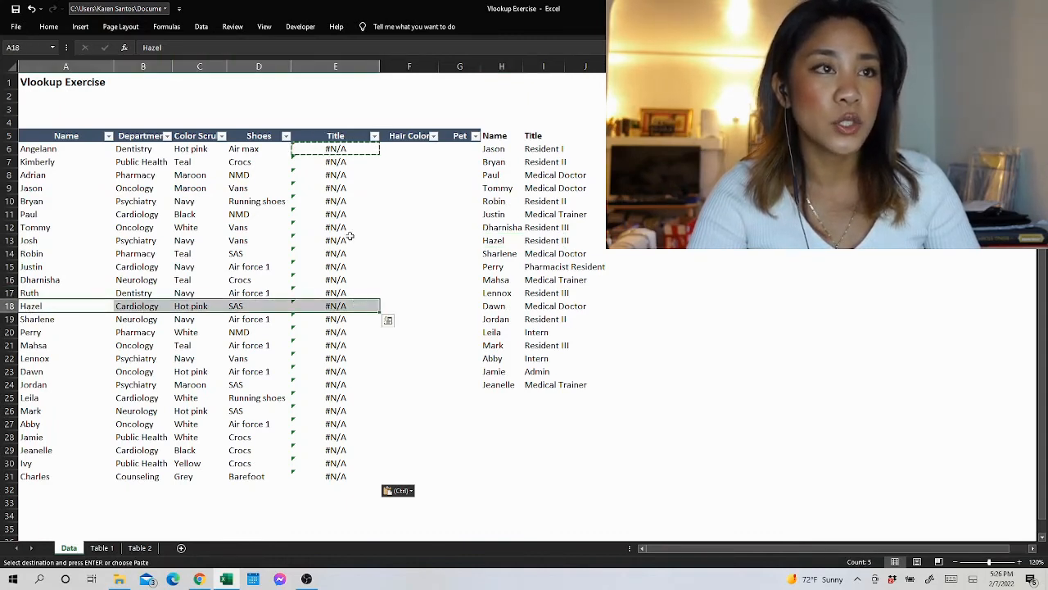
- Examine how the lookup range shifts from row to row in the Title formulas, starting at E6 and continuing down to E15
{"action": "left_click", "coordinate": [335, 149]}
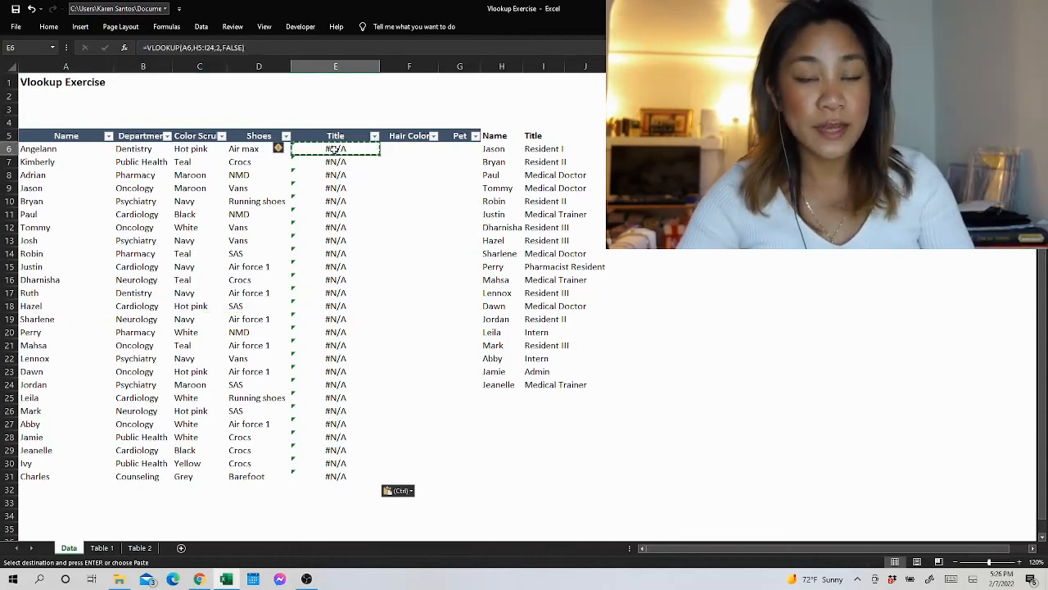
{"action": "double_click", "coordinate": [334, 149]}
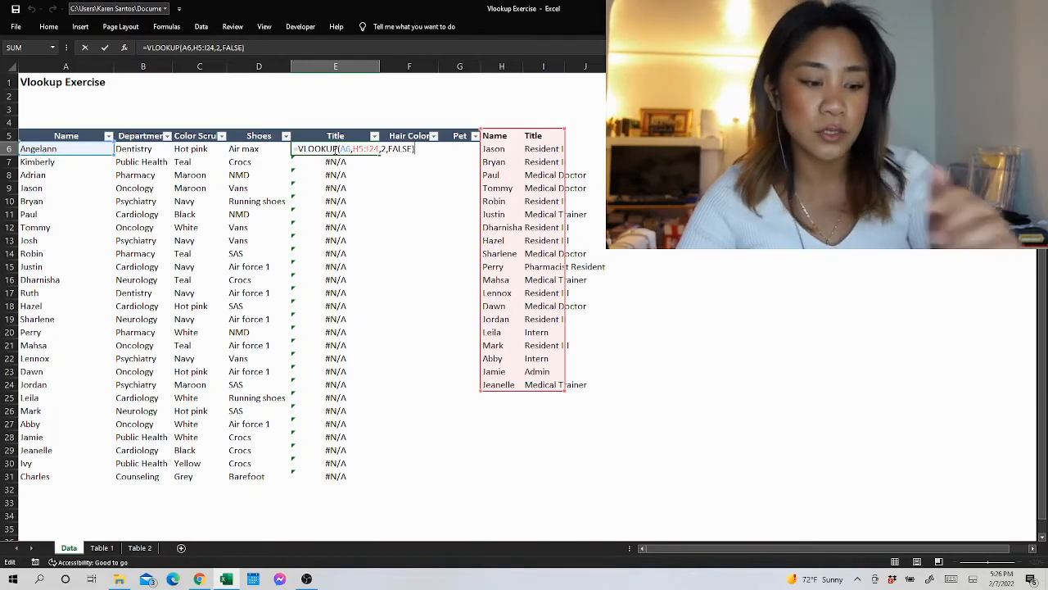
{"action": "key", "text": "Return"}
{"action": "key", "text": "F2"}
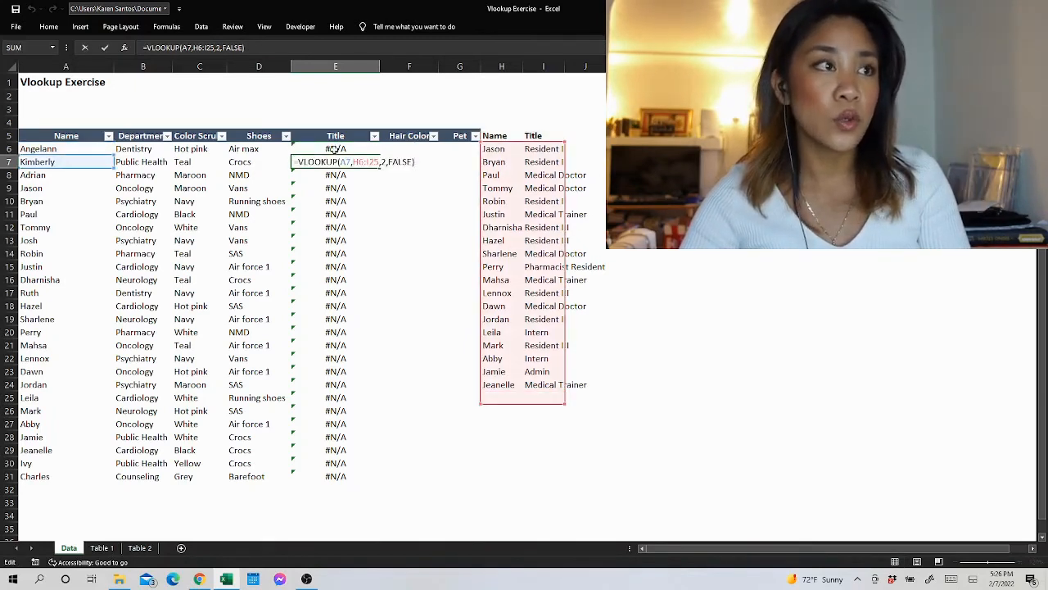
{"action": "key", "text": "Return"}
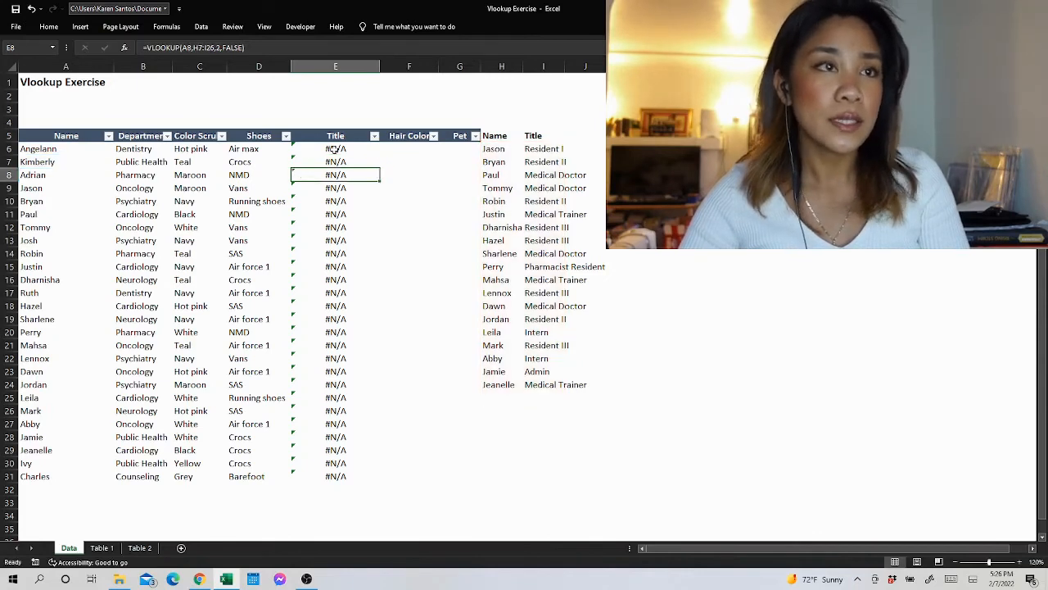
{"action": "key", "text": "F2"}
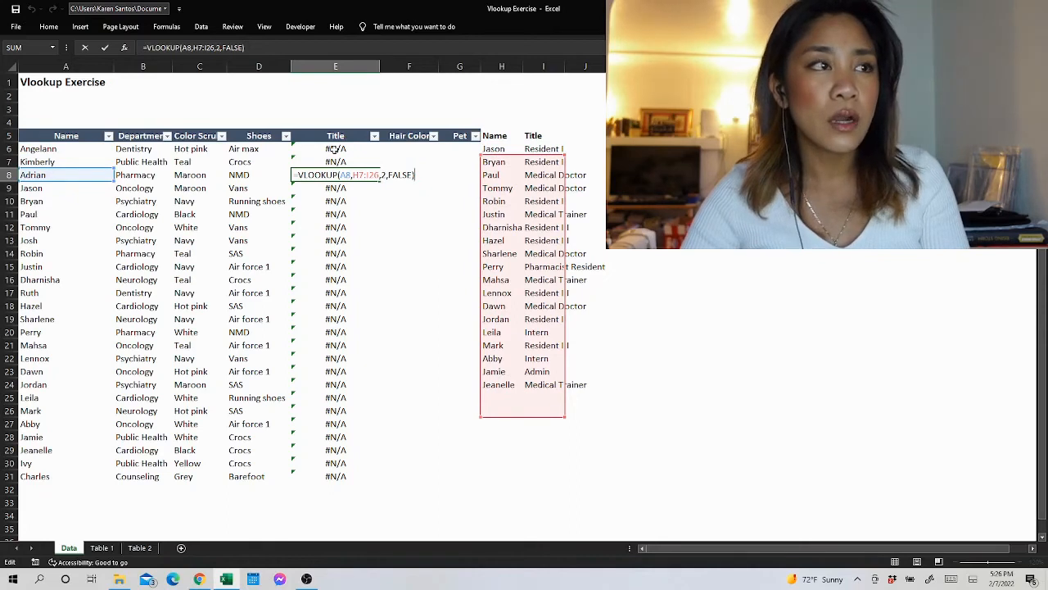
{"action": "key", "text": "Return"}
{"action": "key", "text": "F2"}
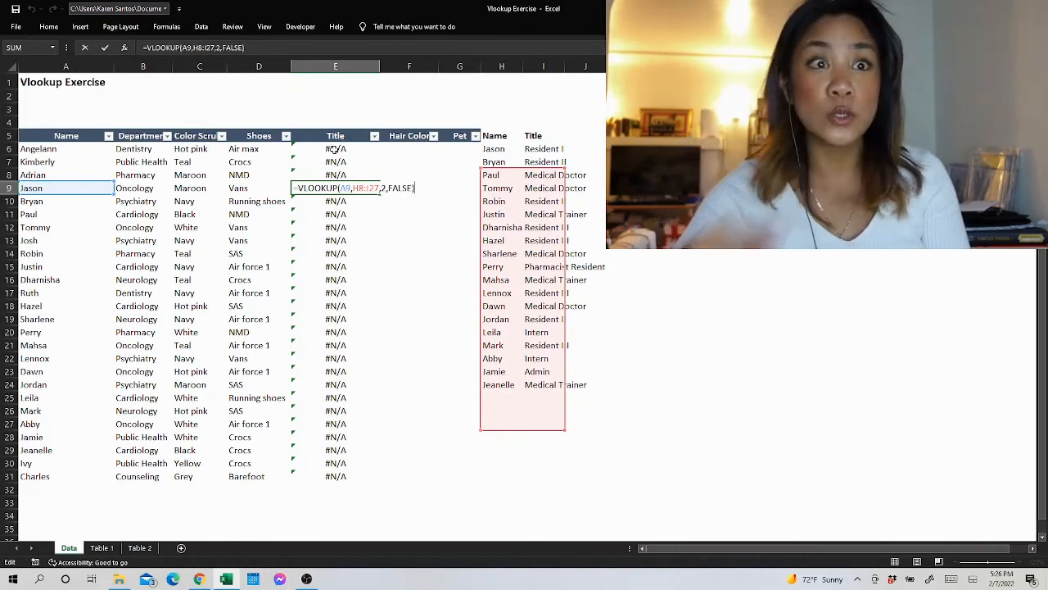
{"action": "key", "text": "Return"}
{"action": "key", "text": "Return"}
{"action": "key", "text": "F2"}
{"action": "key", "text": "Return"}
{"action": "key", "text": "Return"}
{"action": "key", "text": "F2"}
{"action": "key", "text": "Return"}
{"action": "key", "text": "Return"}
{"action": "key", "text": "F2"}
{"action": "key", "text": "Return"}
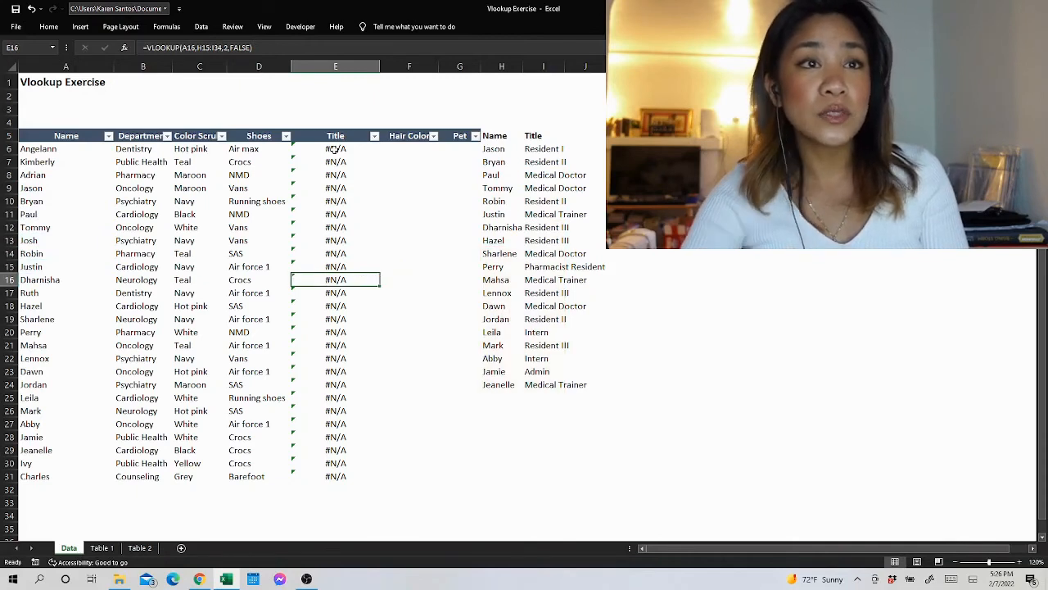
- Compare the lookup table's row 7 entry with its record in row 10, and check the lookup range in the E10 formula
{"action": "left_click", "coordinate": [495, 162]}
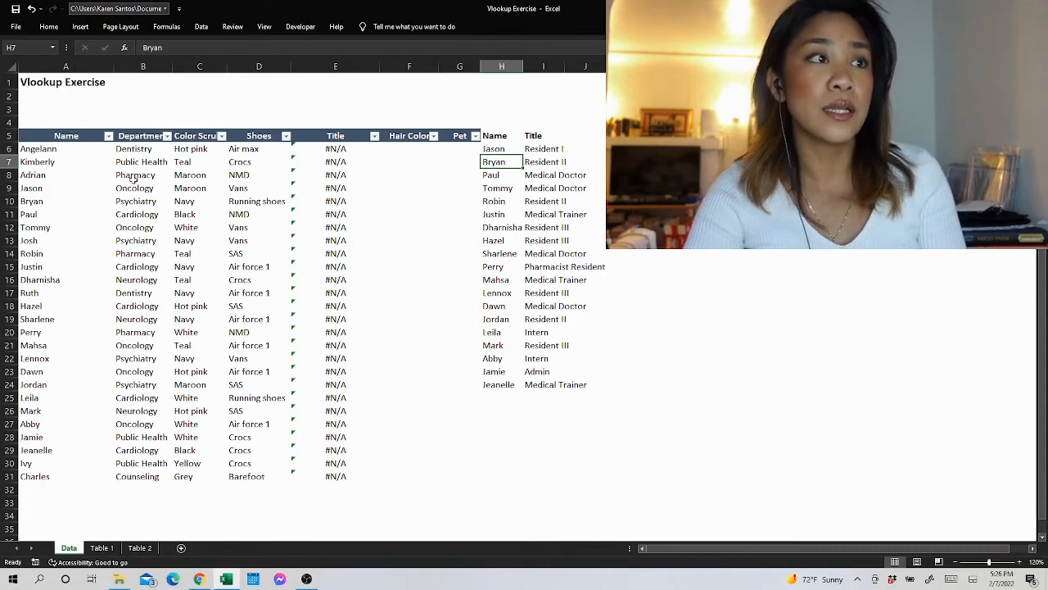
{"action": "left_click_drag", "start_coordinate": [26, 205], "coordinate": [302, 194]}
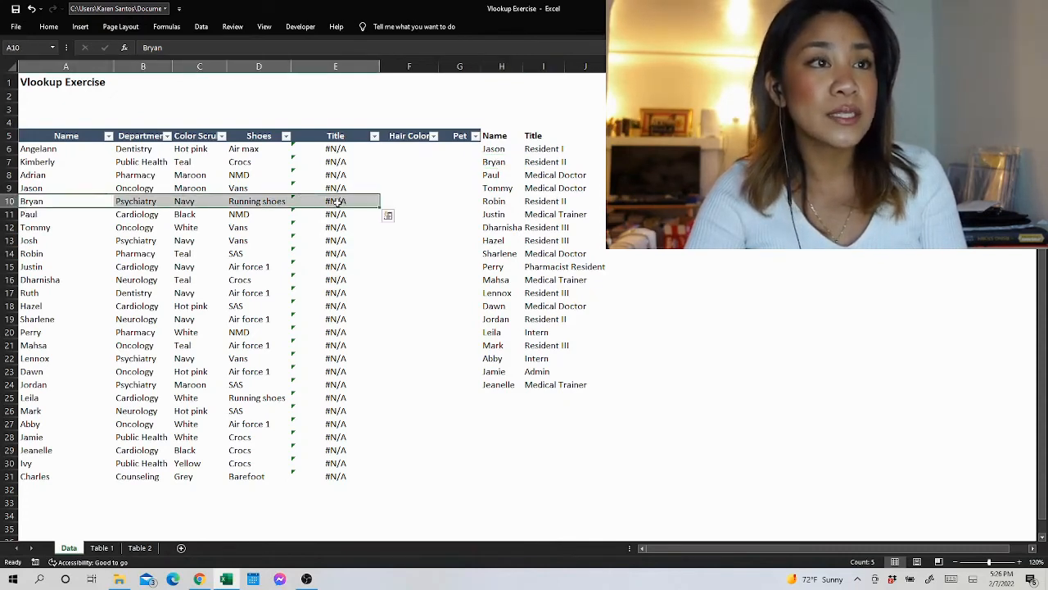
{"action": "left_click", "coordinate": [336, 202]}
{"action": "double_click", "coordinate": [337, 202]}
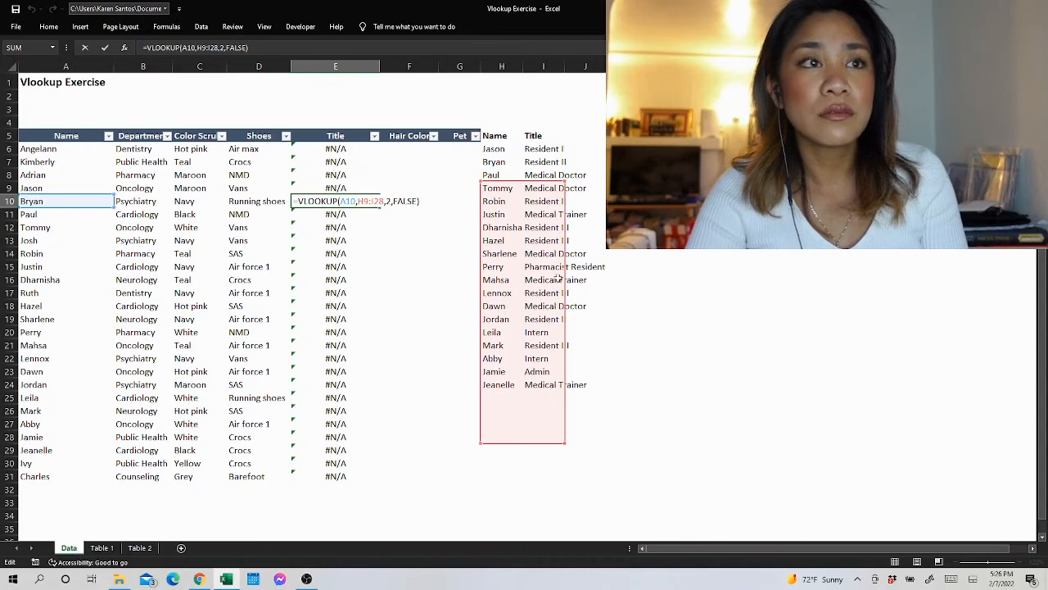
{"action": "key", "text": "Return"}
{"action": "left_click", "coordinate": [318, 161]}
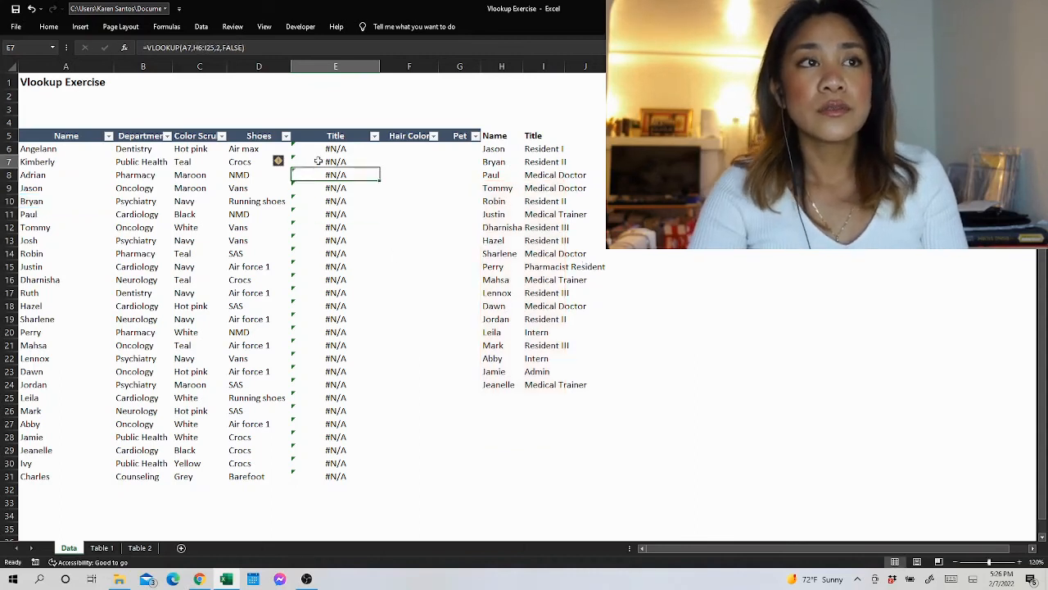
- Make the lookup range in the E6 VLOOKUP formula absolute as $H$5:$I$24
{"action": "left_click", "coordinate": [326, 149]}
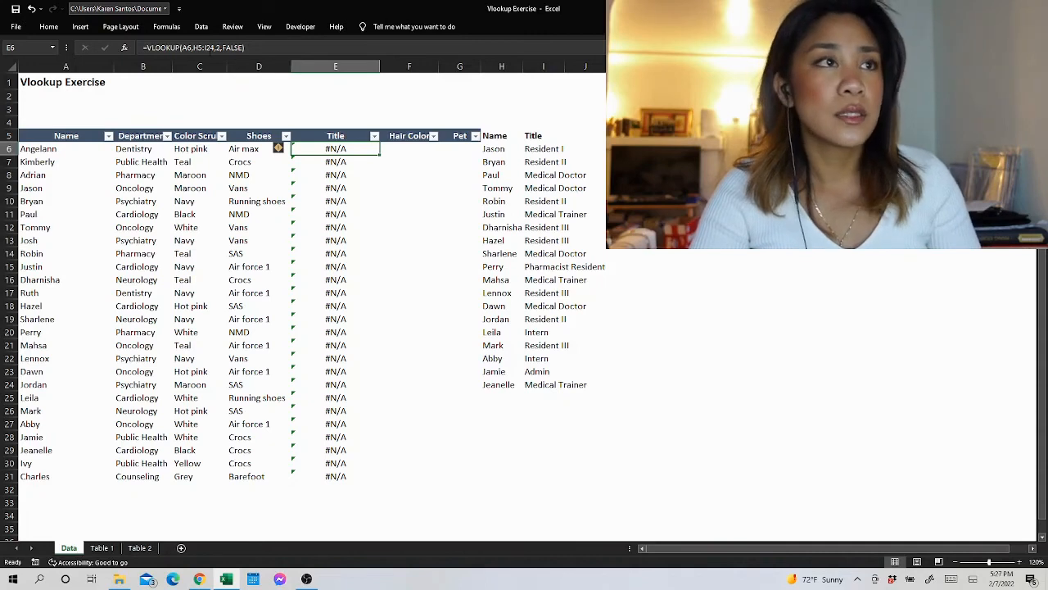
{"action": "double_click", "coordinate": [313, 146]}
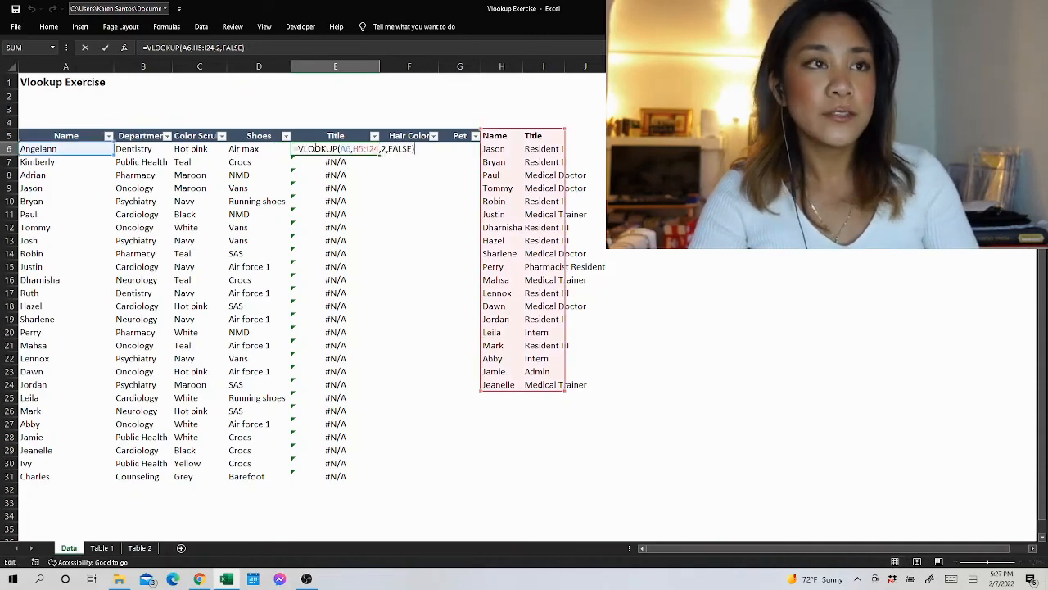
{"action": "left_click", "coordinate": [358, 149]}
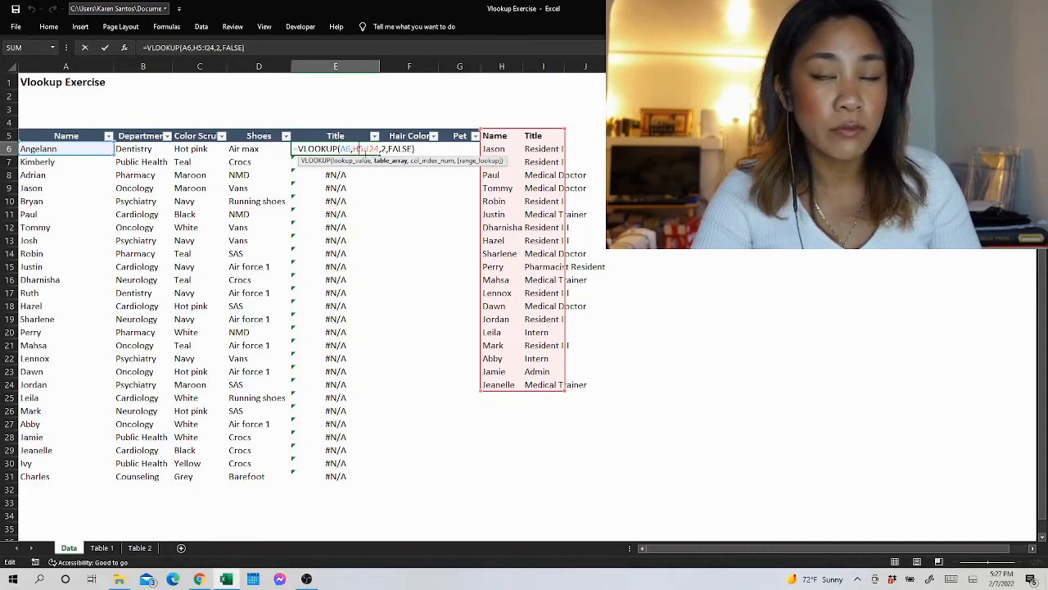
{"action": "key", "text": "F4"}
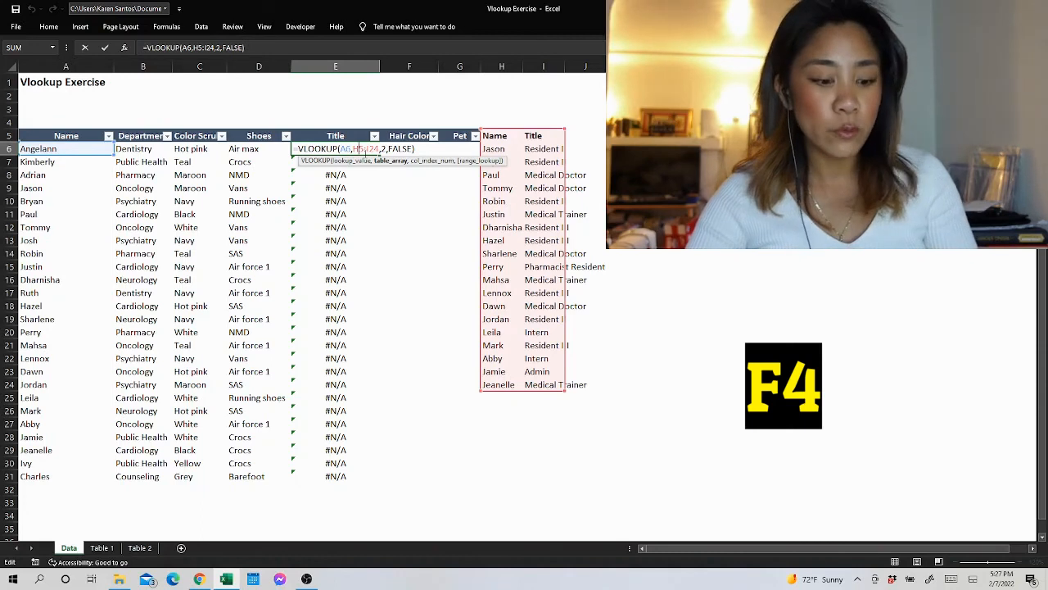
{"action": "key", "text": "F4"}
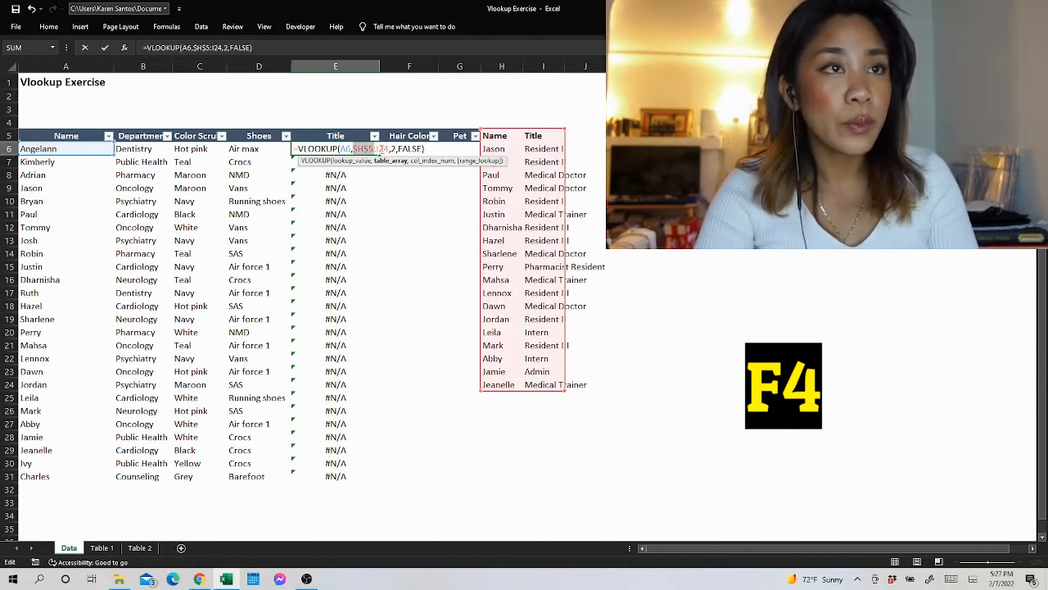
{"action": "key", "text": "F4"}
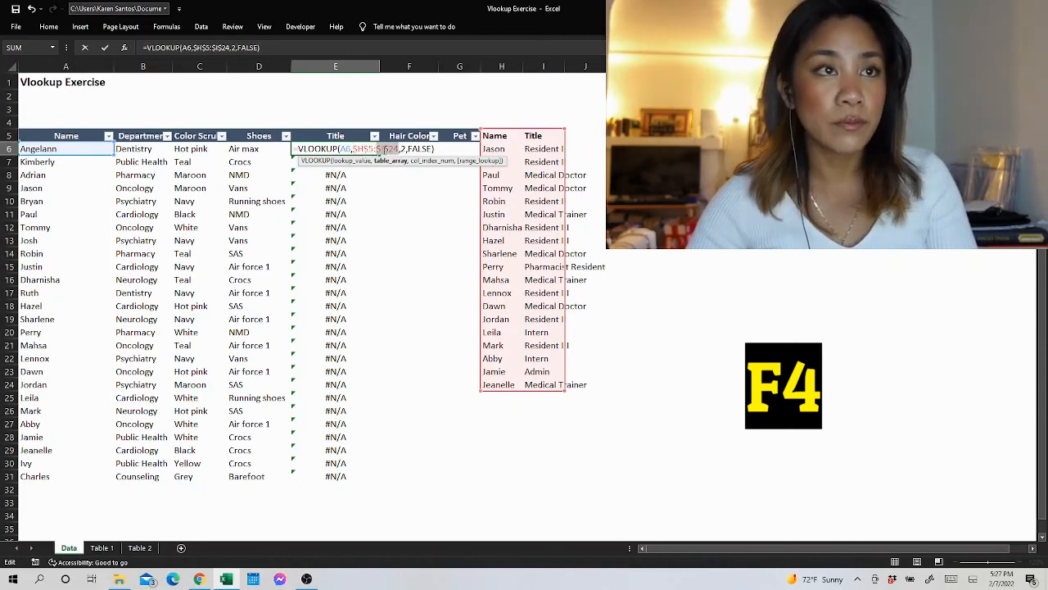
{"action": "key", "text": "Return"}
- Copy the anchored VLOOKUP formula from E6 down the Title column through E31
{"action": "key", "text": "Up"}
{"action": "key", "text": "ctrl+c"}
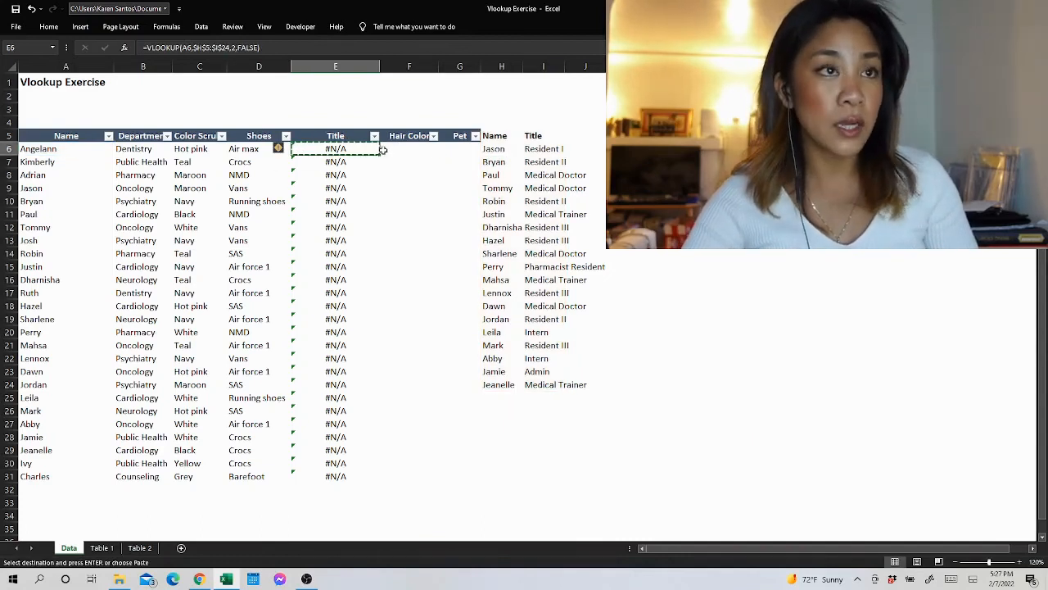
{"action": "key", "text": "ctrl+shift+Down"}
{"action": "key", "text": "ctrl+v"}
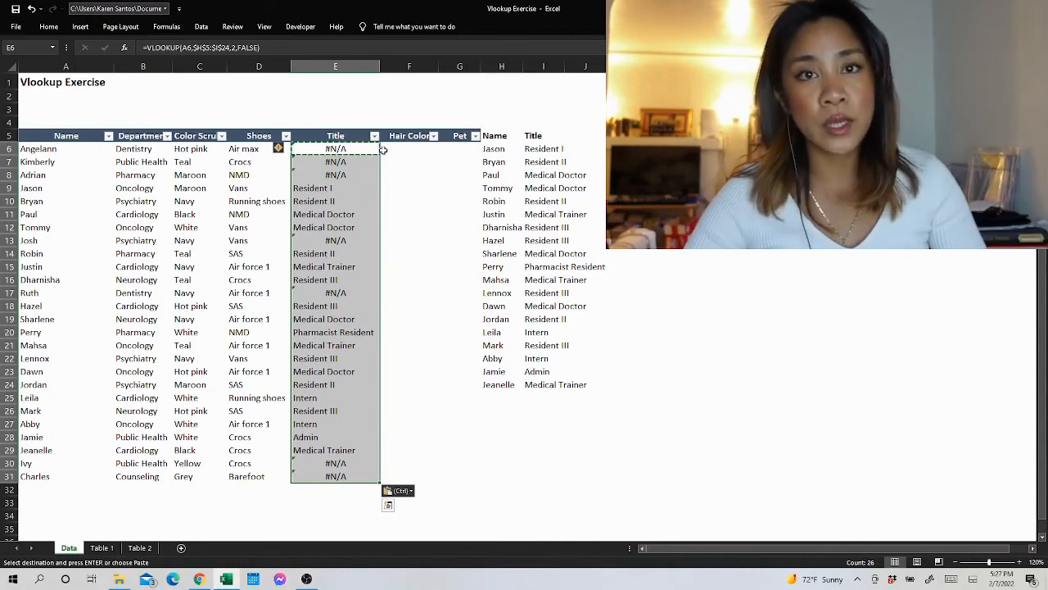
- Check the anchored lookup range in several Title formulas from E6 down to E20, and select the Title cell E17
{"action": "left_click", "coordinate": [382, 150]}
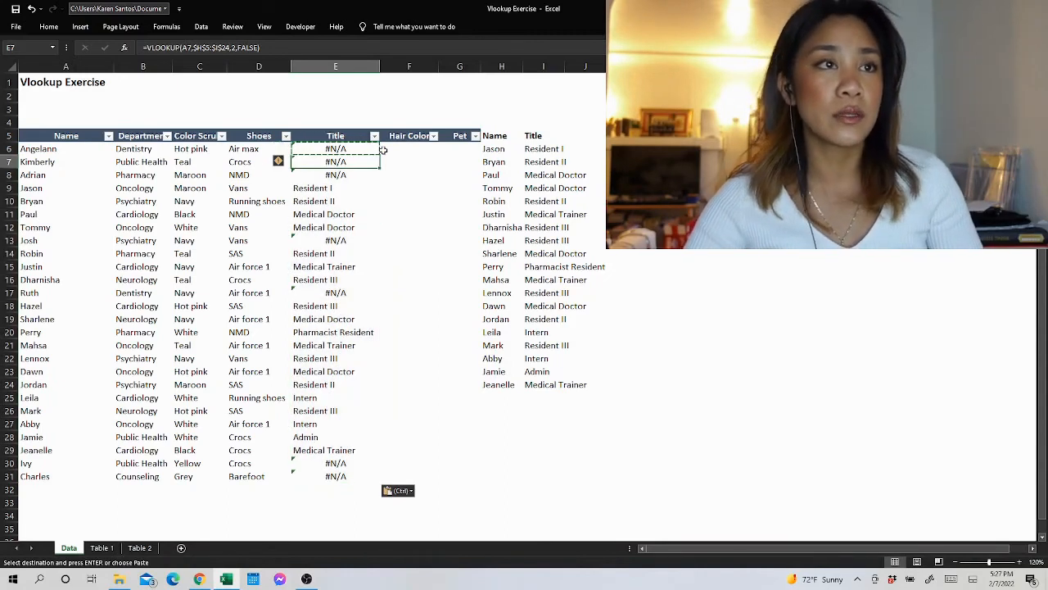
{"action": "key", "text": "Escape"}
{"action": "key", "text": "F2"}
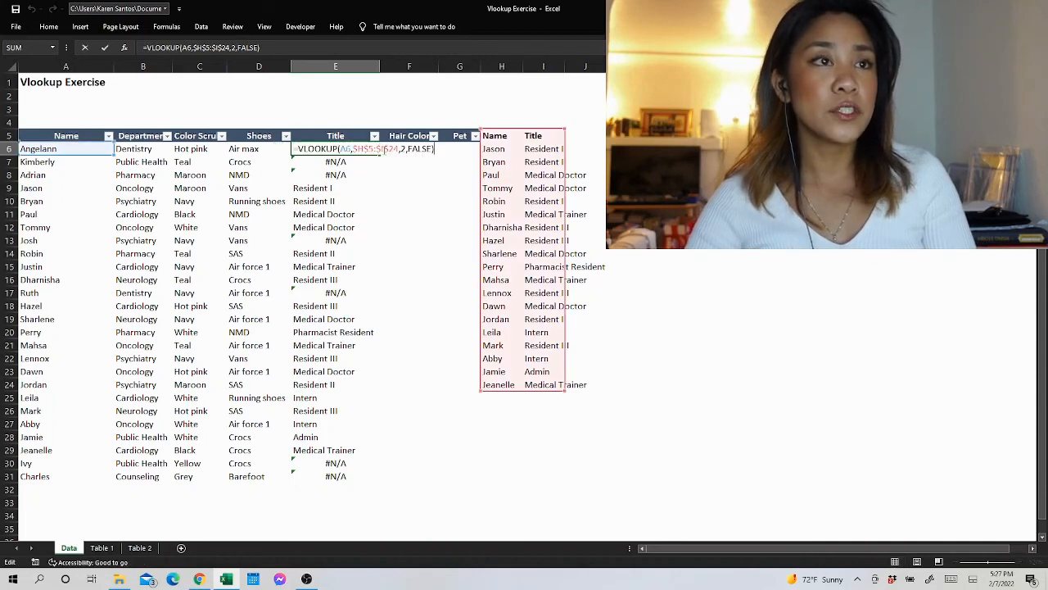
{"action": "key", "text": "Return"}
{"action": "key", "text": "F2"}
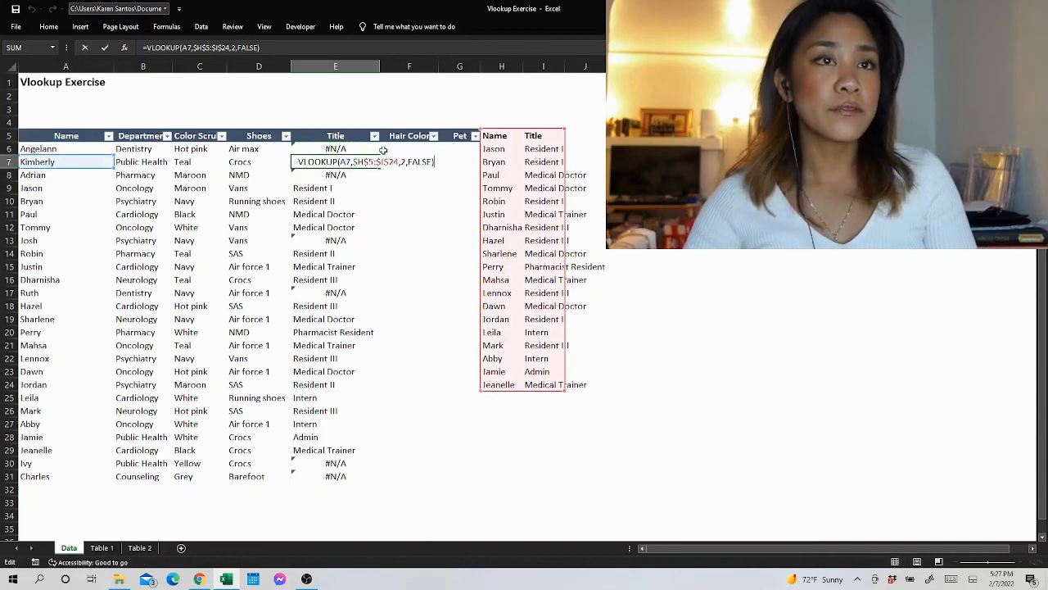
{"action": "key", "text": "Return"}
{"action": "key", "text": "Down"}
{"action": "key", "text": "Down"}
{"action": "key", "text": "Down"}
{"action": "key", "text": "F2"}
{"action": "key", "text": "Return"}
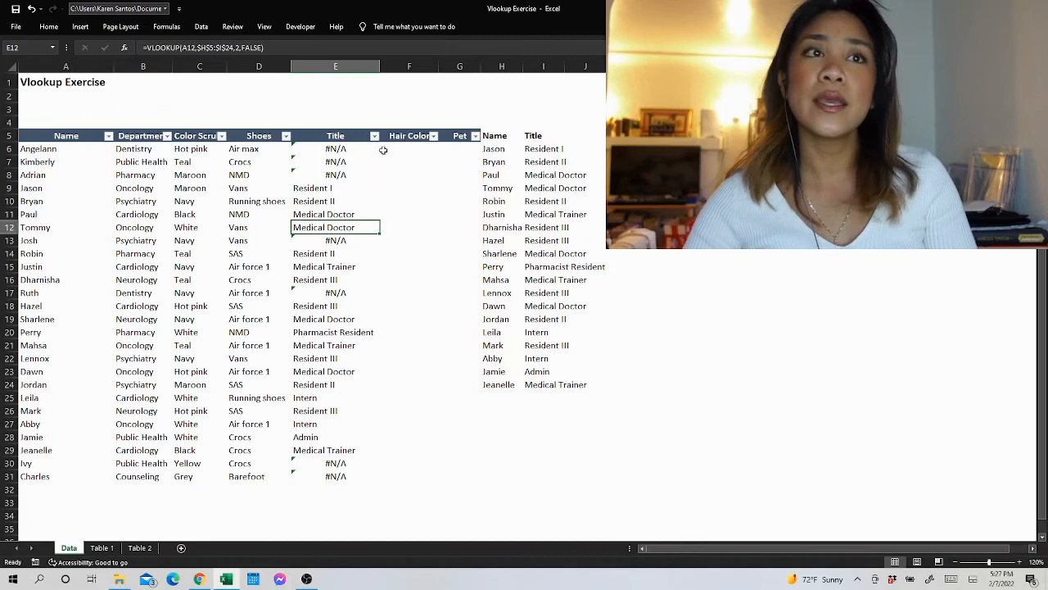
{"action": "key", "text": "Down"}
{"action": "key", "text": "F2"}
{"action": "key", "text": "Return"}
{"action": "key", "text": "Down"}
{"action": "key", "text": "F2"}
{"action": "key", "text": "Return"}
{"action": "key", "text": "Down"}
{"action": "key", "text": "F2"}
{"action": "key", "text": "Return"}
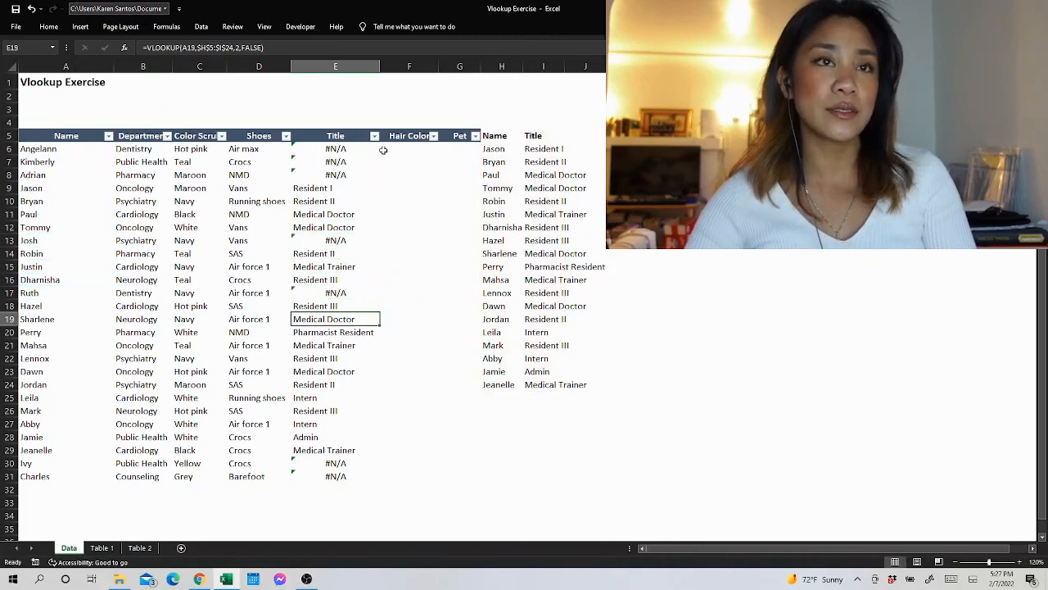
{"action": "key", "text": "Down"}
{"action": "key", "text": "Down"}
{"action": "key", "text": "F2"}
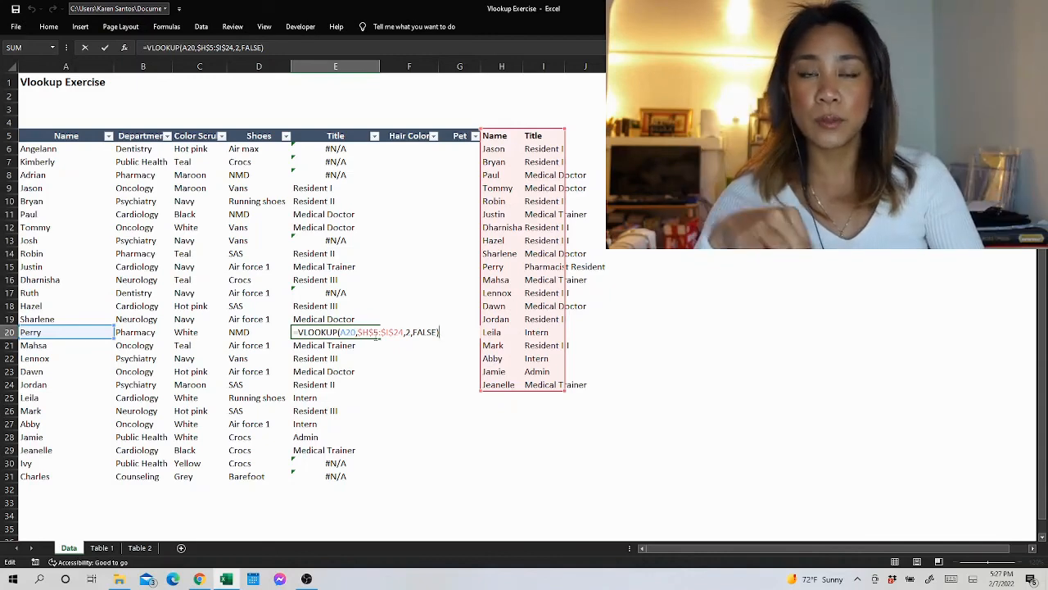
{"action": "key", "text": "ctrl+Return"}
{"action": "left_click", "coordinate": [348, 292]}
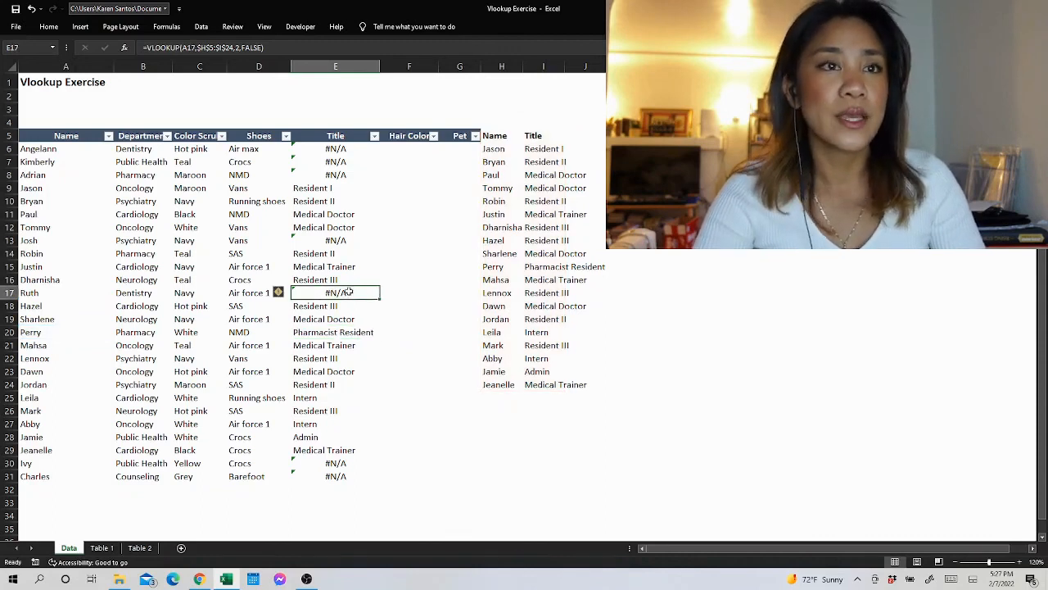